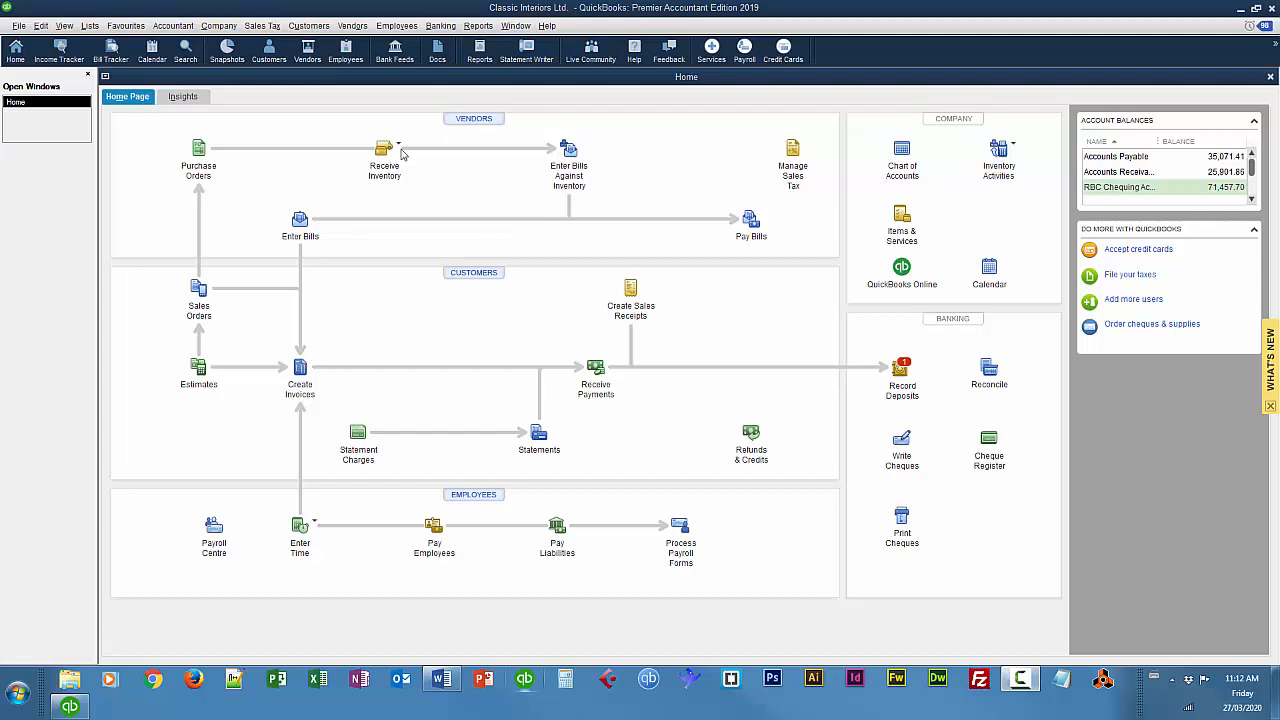
Open the payroll item list and start a new wage payroll item of the Bonus type
left_click(89, 27)
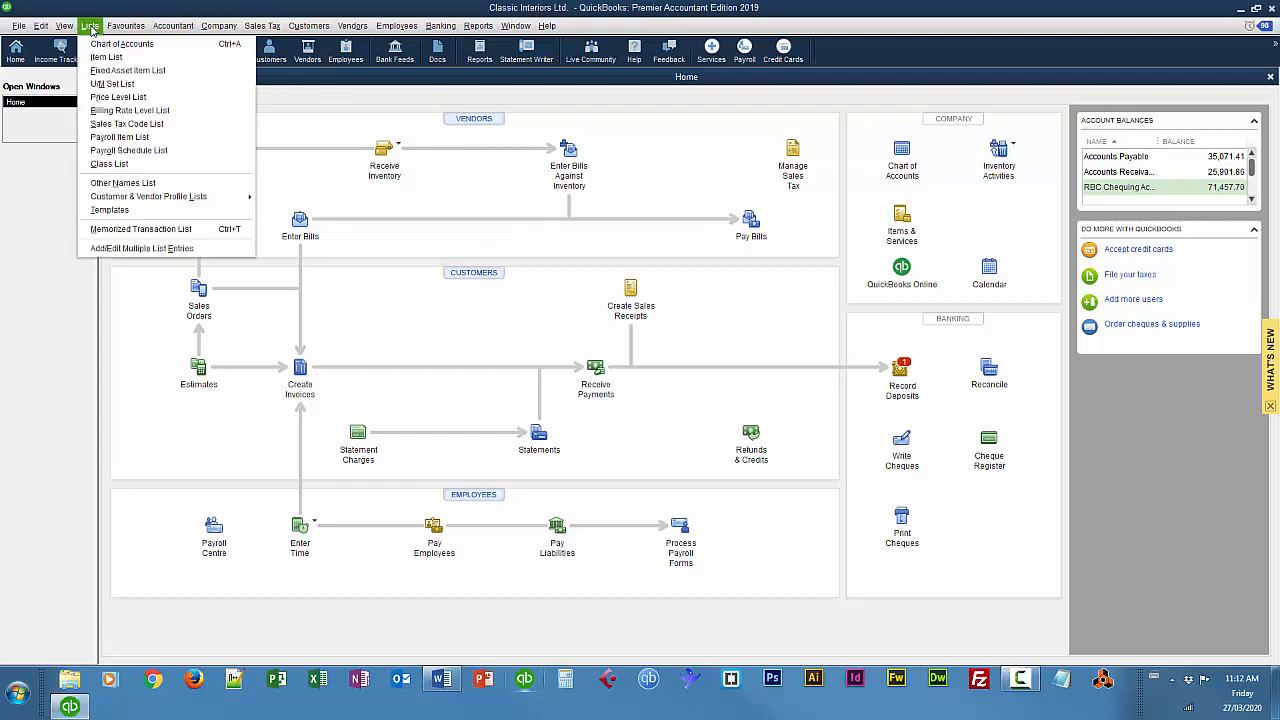
left_click(120, 138)
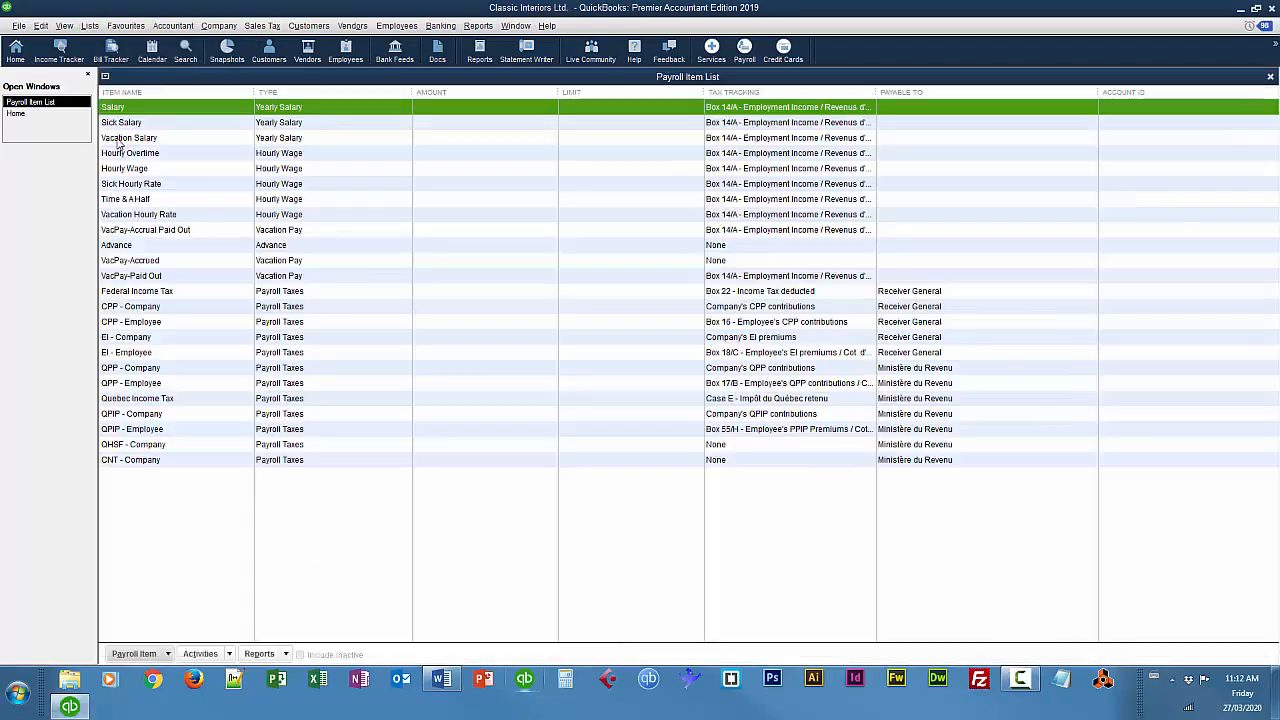
left_click(37, 27)
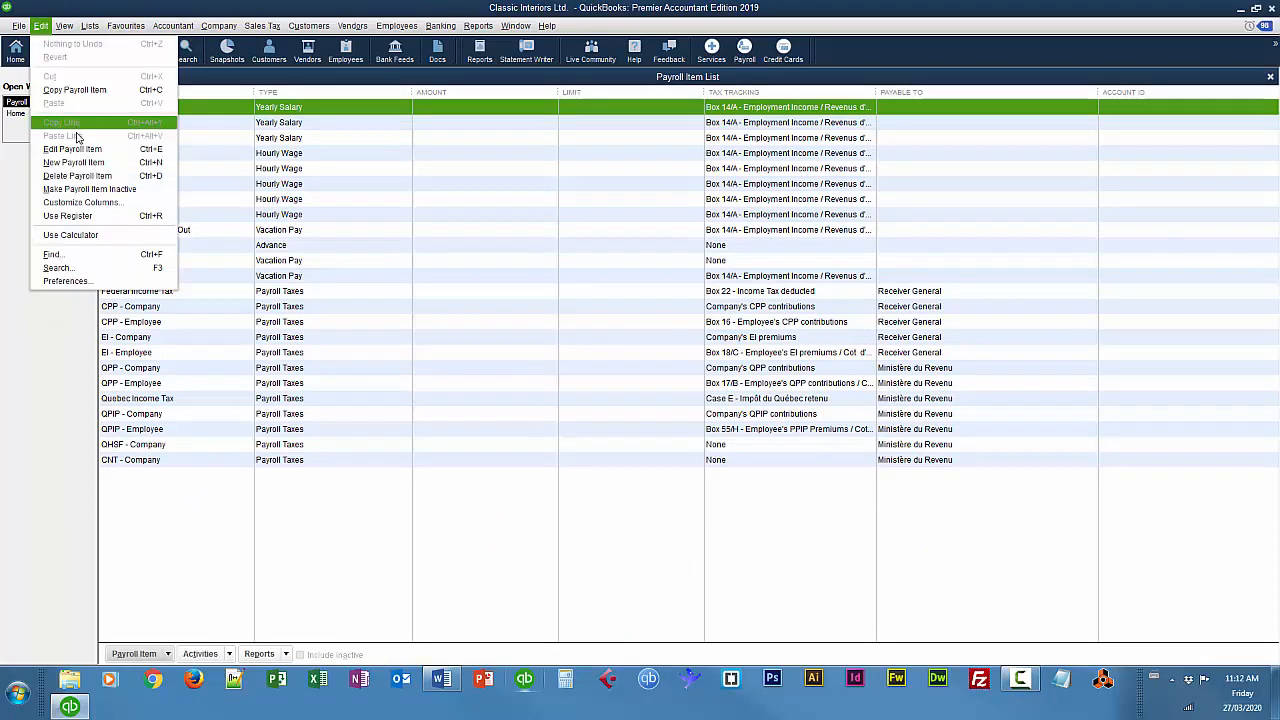
left_click(88, 163)
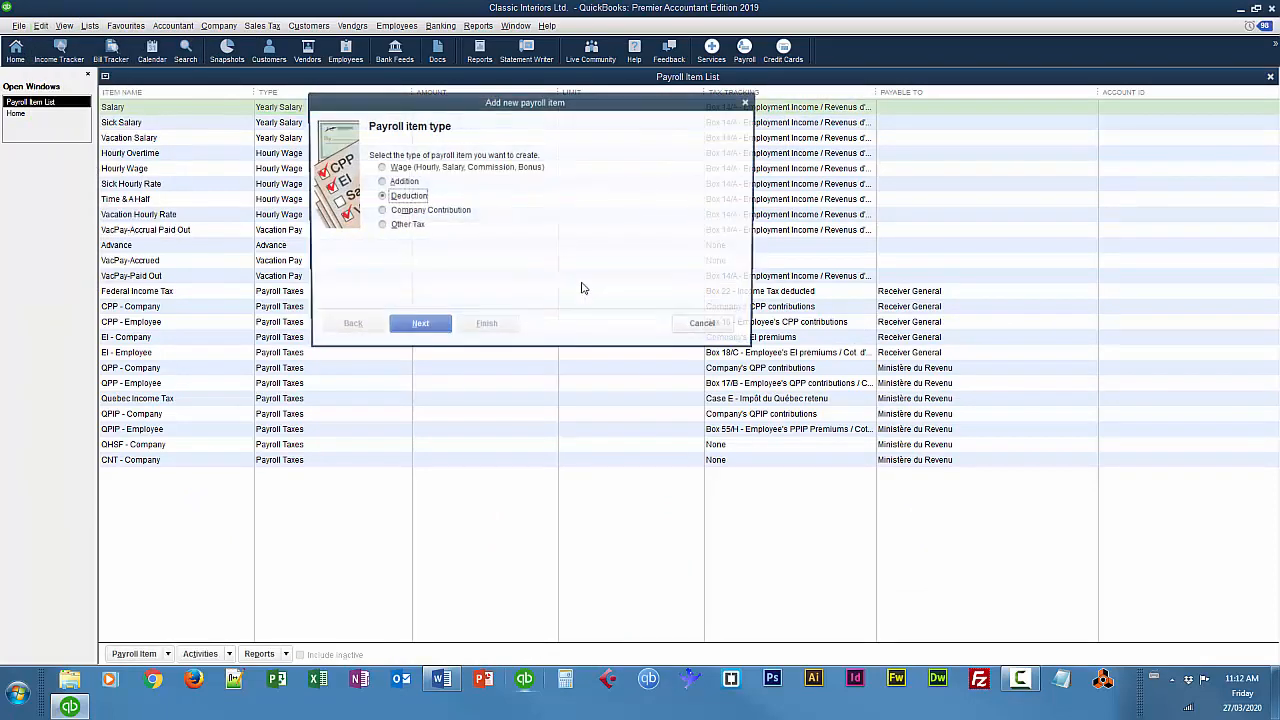
left_click(379, 167)
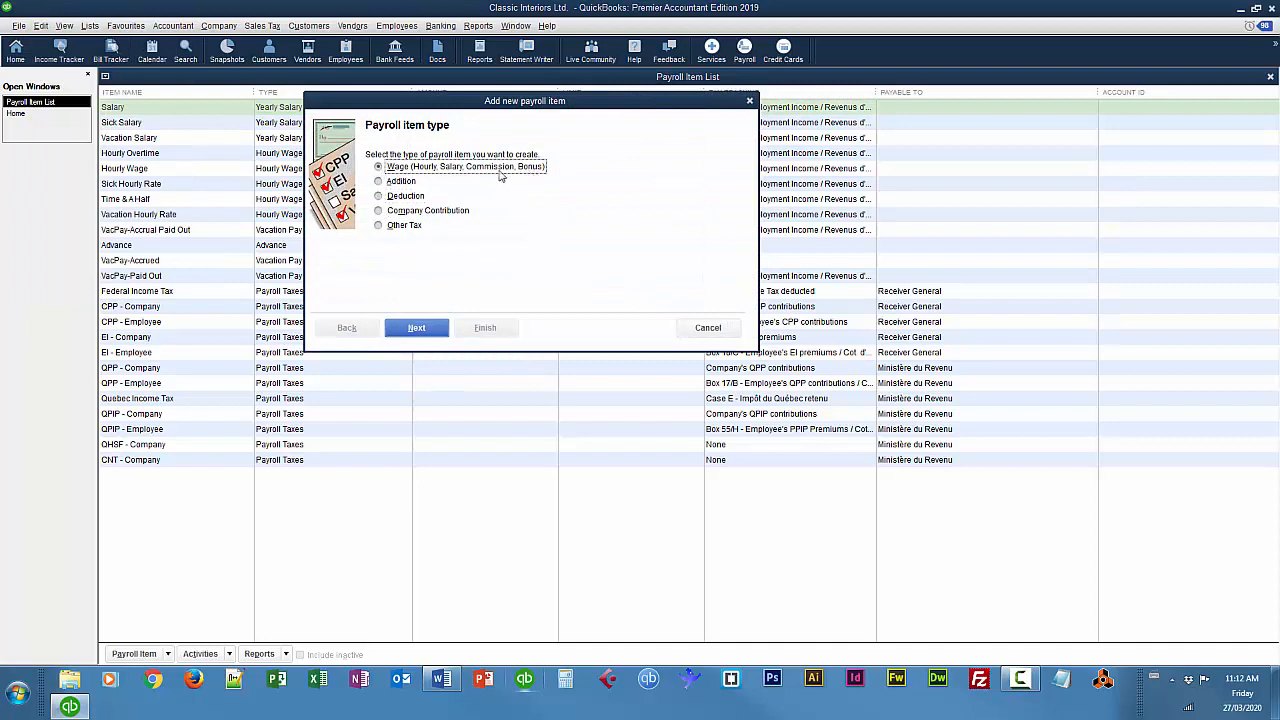
left_click(416, 328)
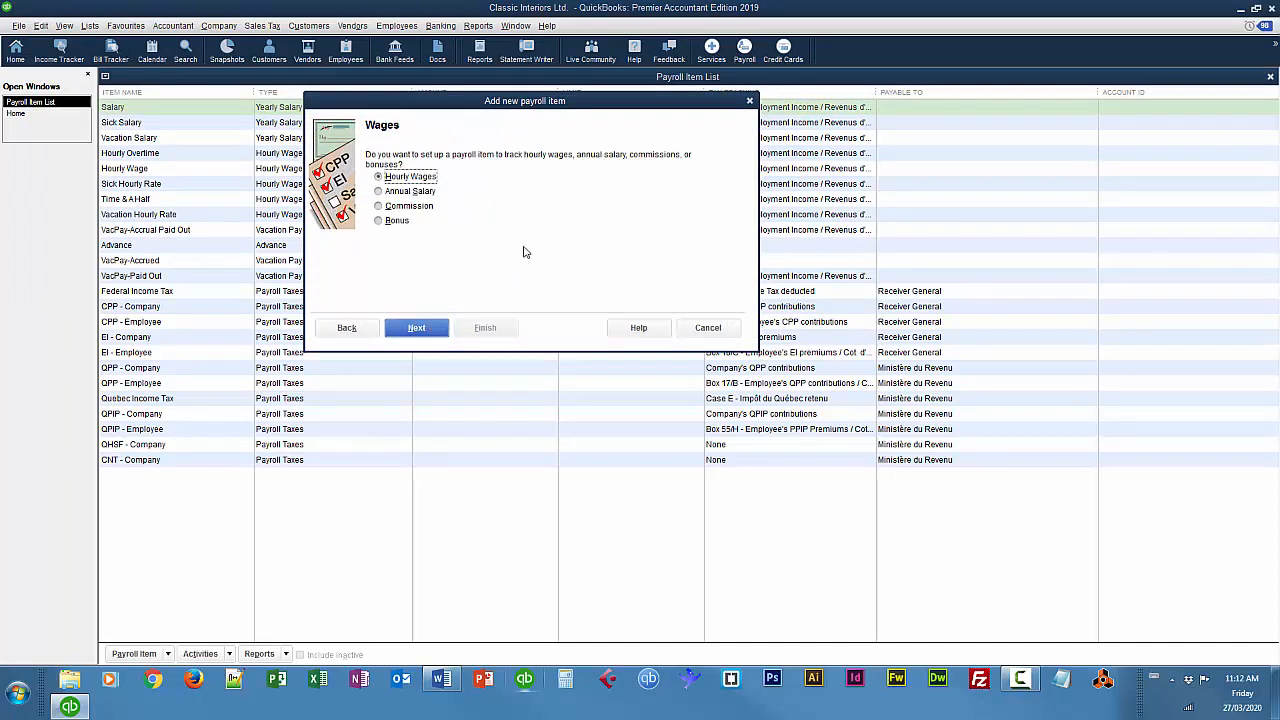
left_click(384, 222)
left_click(445, 333)
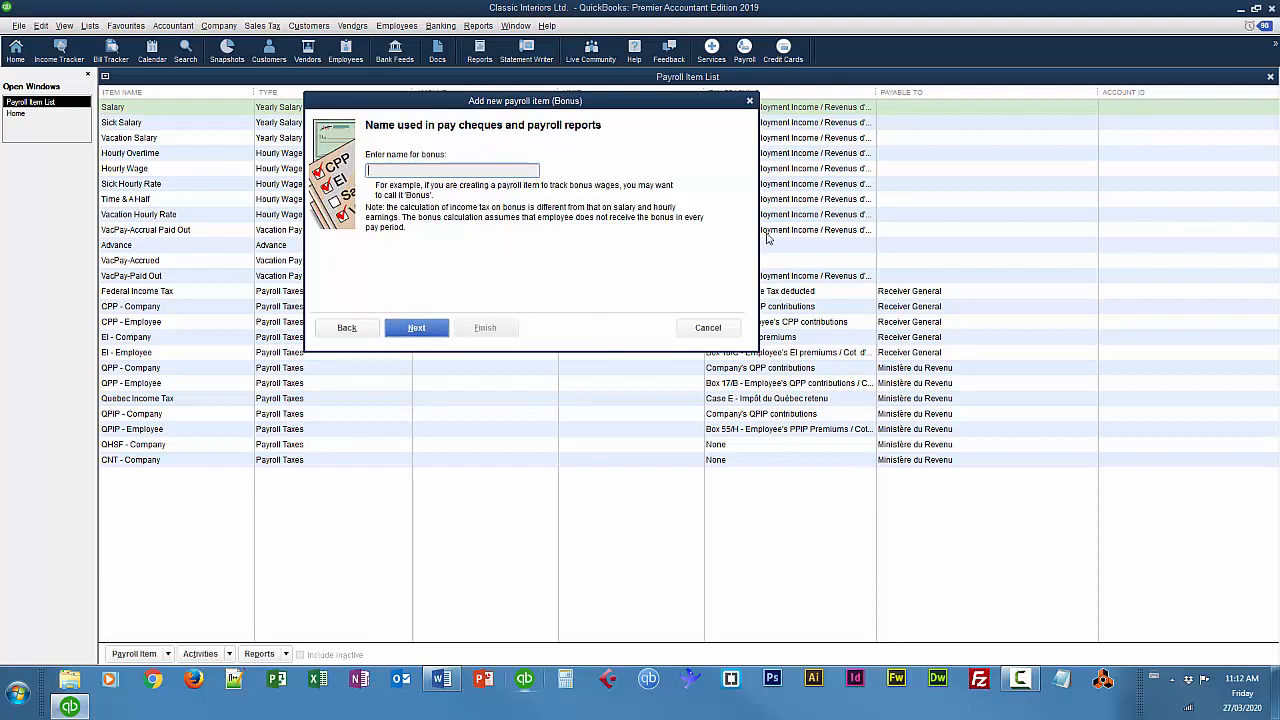
Name the item Bonus and finish it, keeping the Payroll Expenses account and the default ROE tracking settings
type("Bonus")
left_click(422, 340)
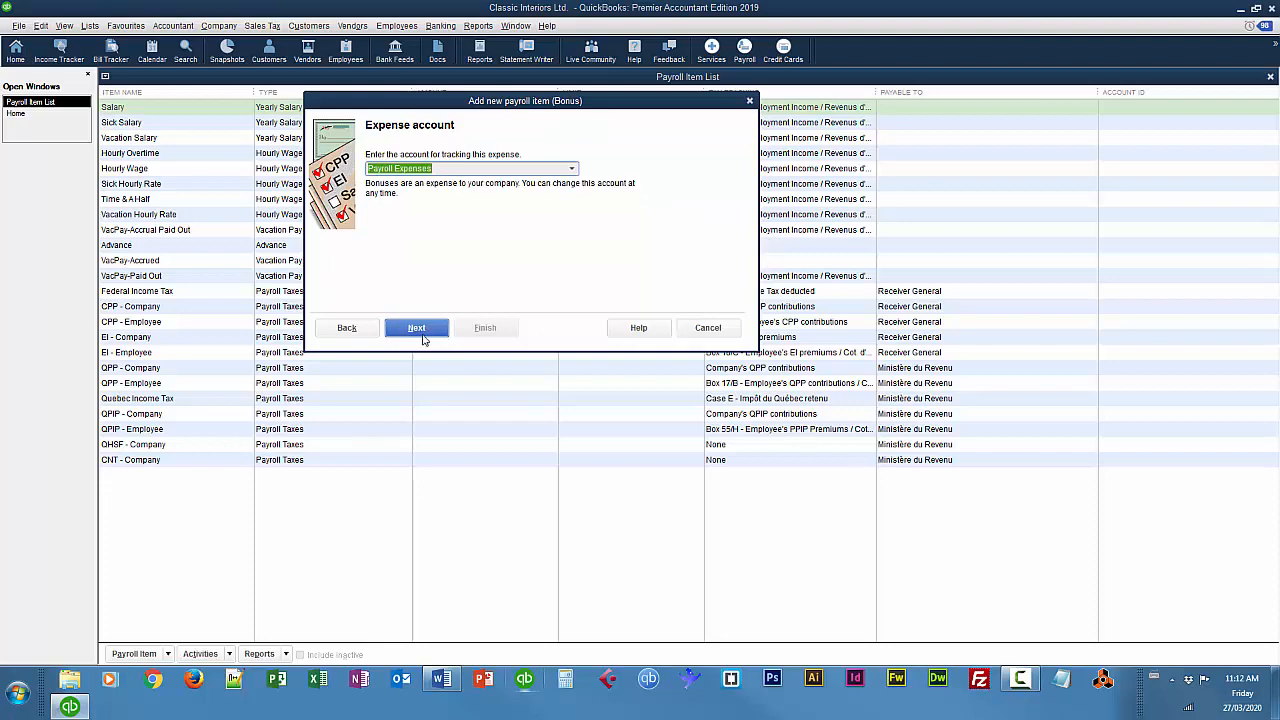
left_click(423, 340)
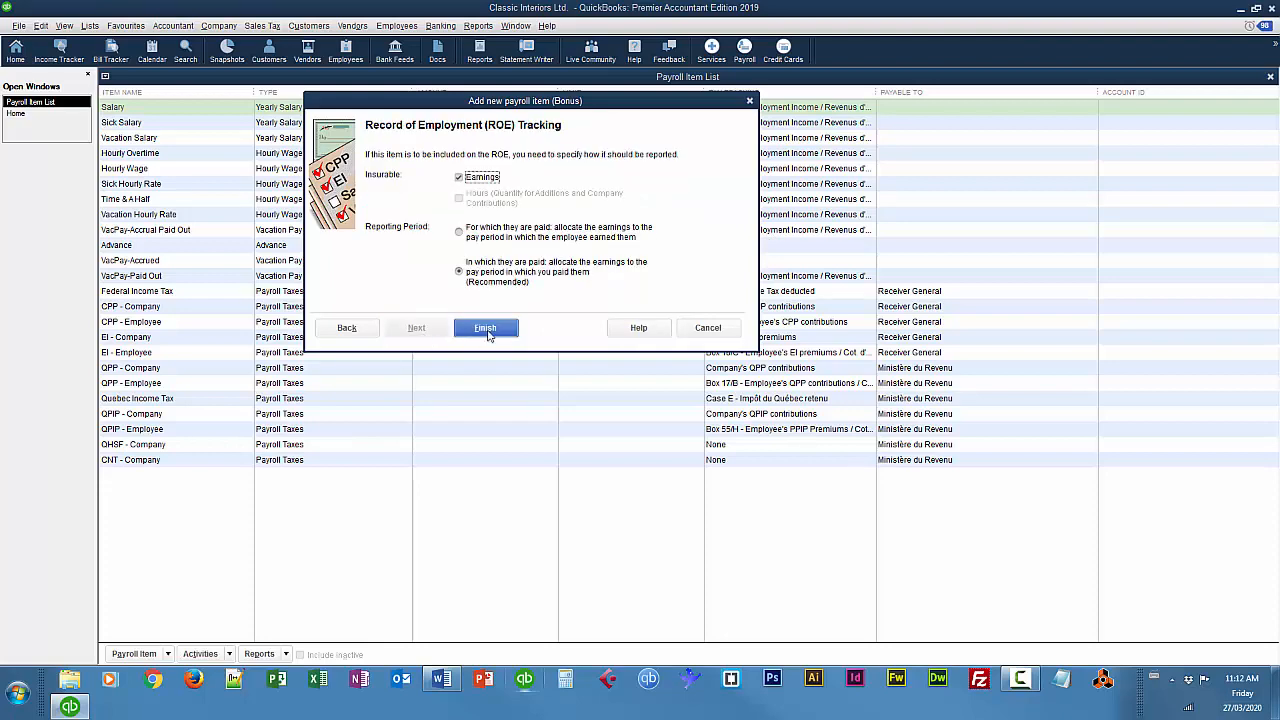
left_click(486, 329)
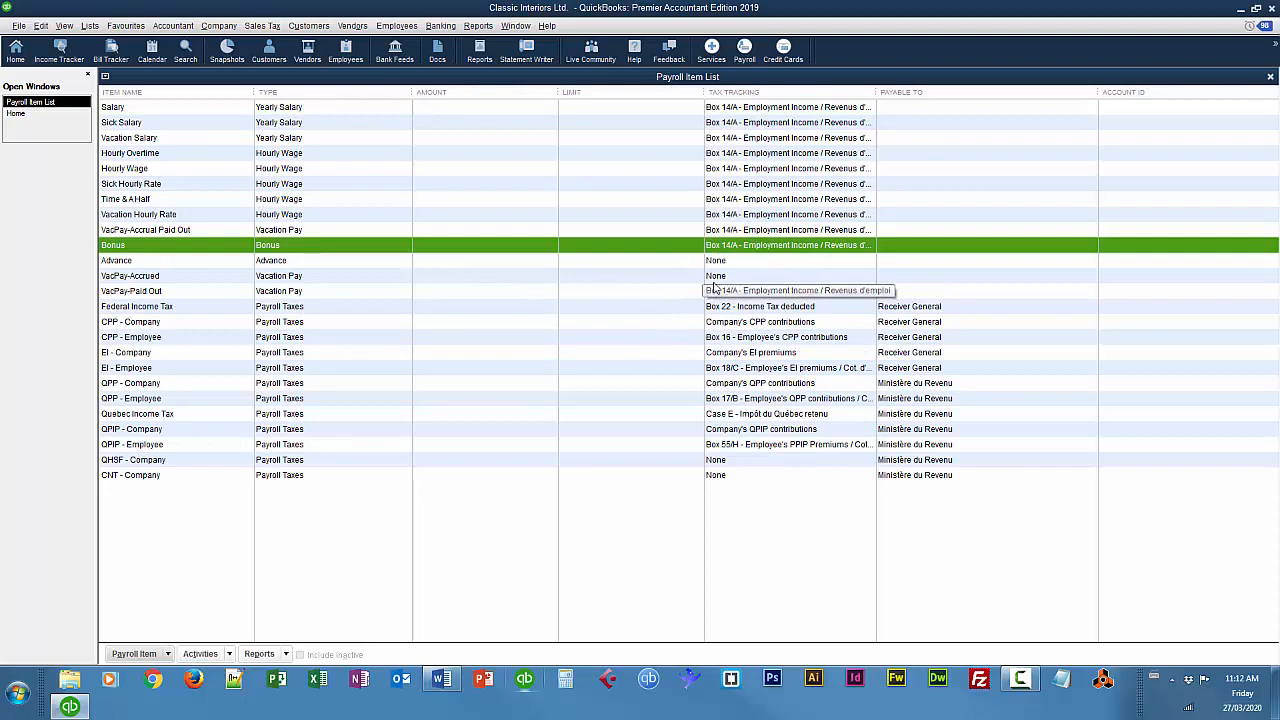
Start a new deduction payroll item named Medical Insurance
left_click(42, 28)
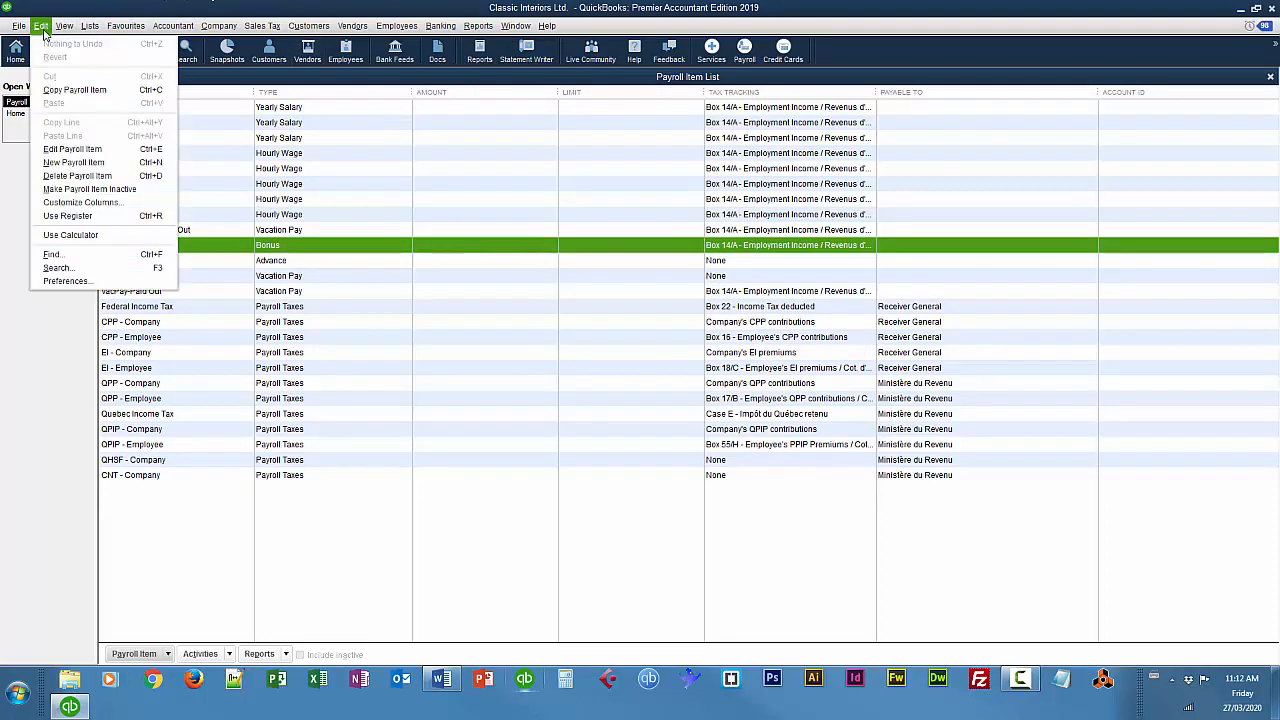
left_click(73, 162)
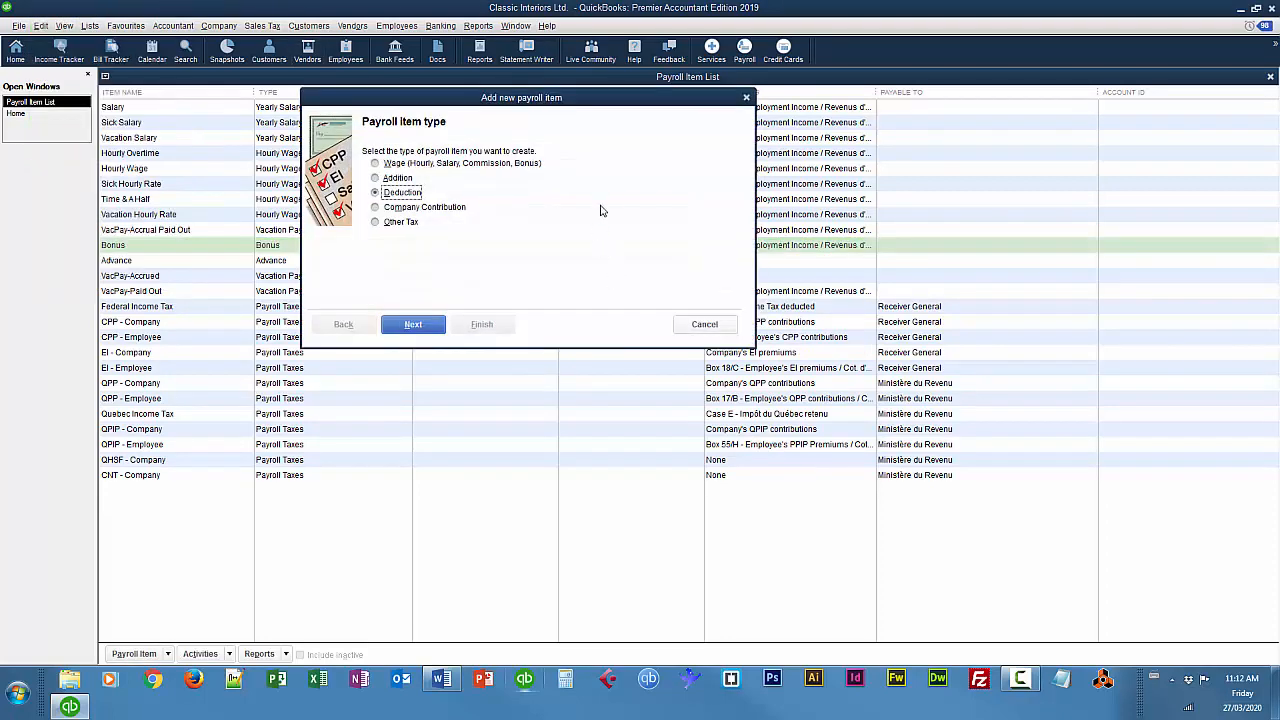
left_click(422, 332)
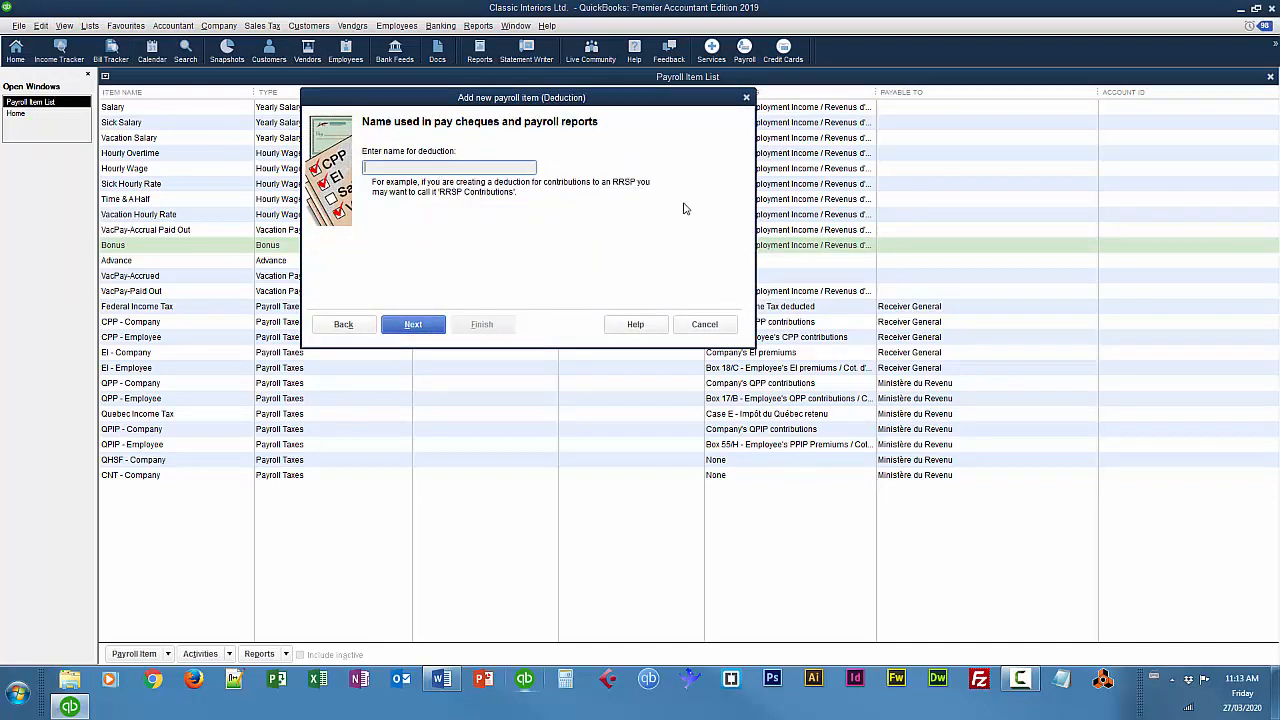
type("Medica")
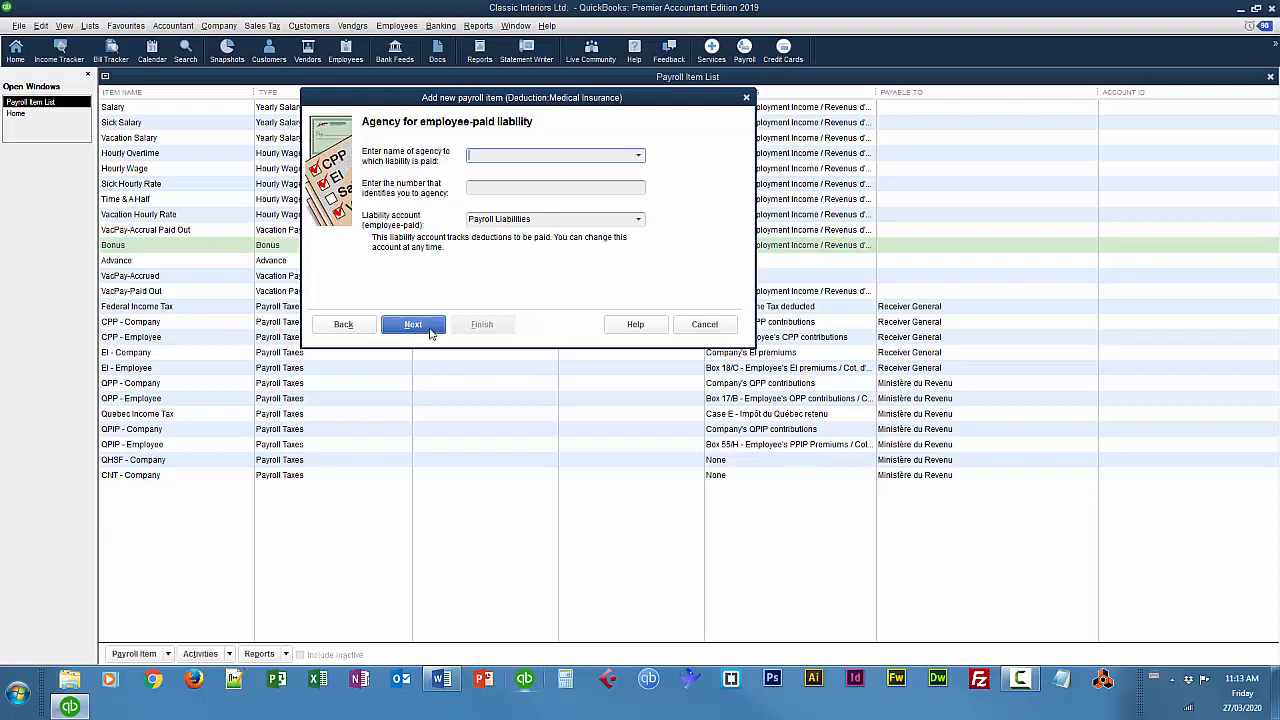
left_click(436, 332)
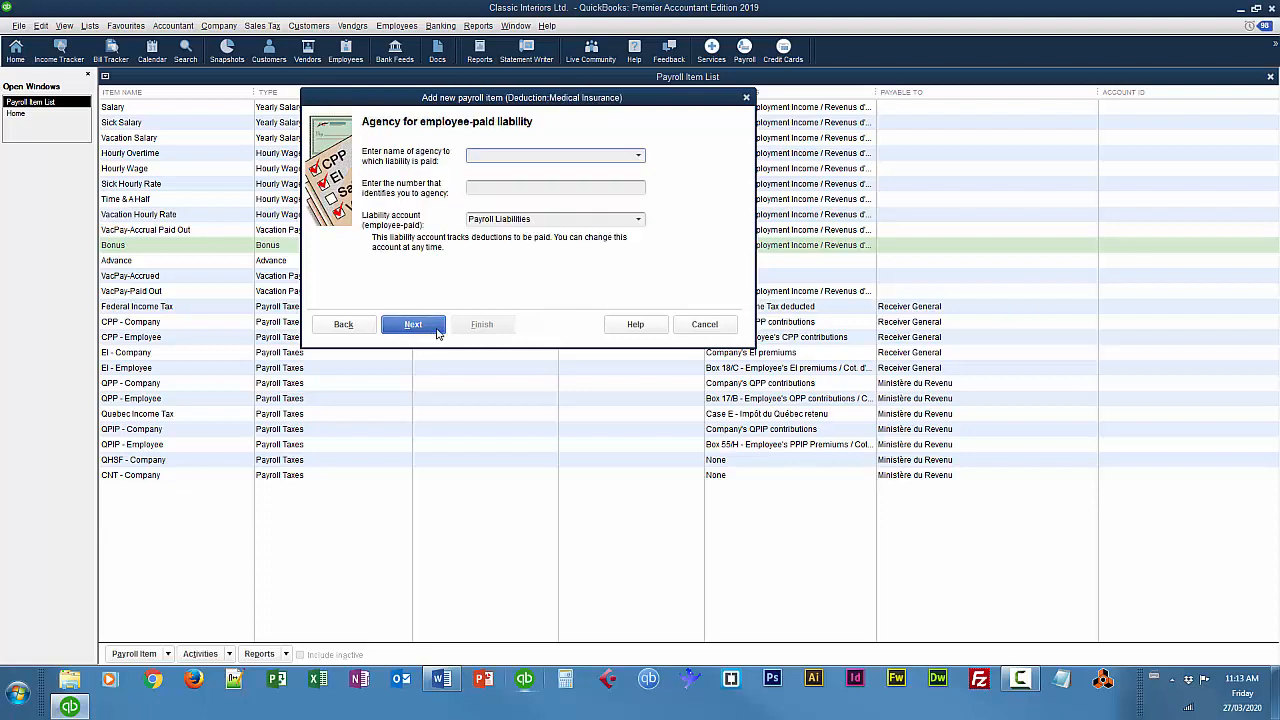
Set Fairchild Insurance Corp. as the agency for Medical Insurance and enter the company's identifying number, keeping the Payroll Liabilities account
left_click(641, 158)
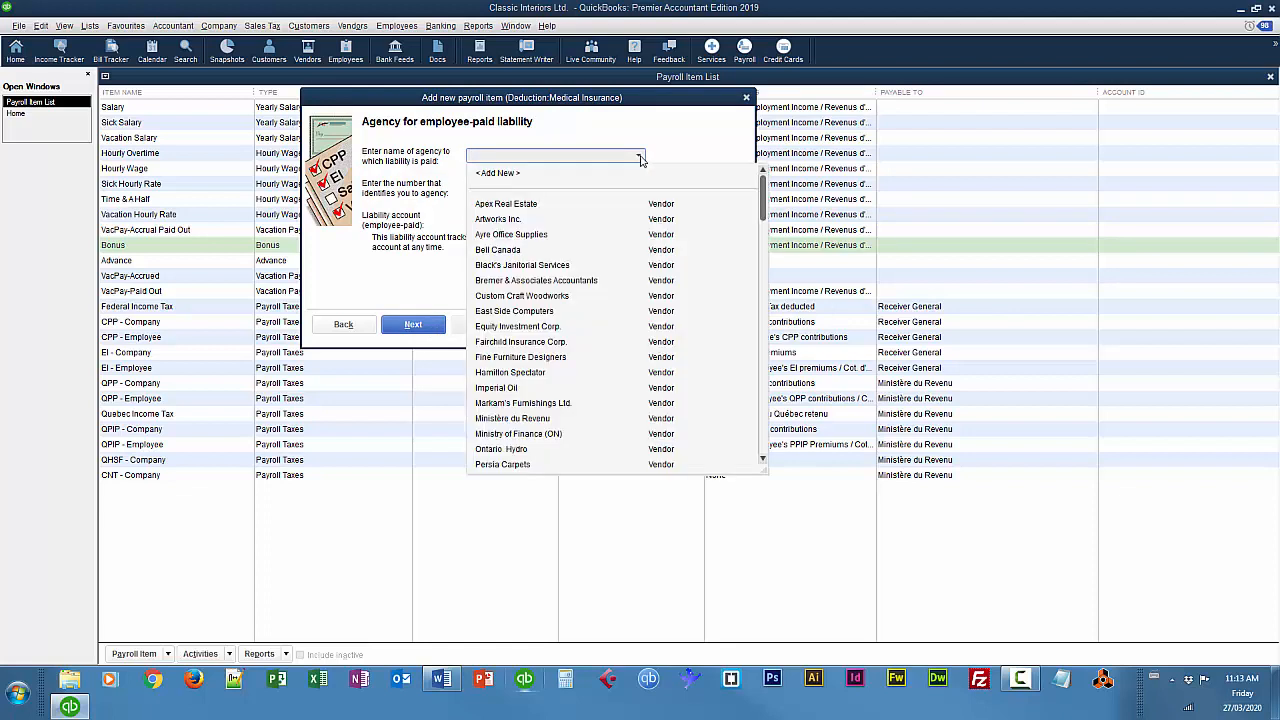
left_click(516, 342)
left_click(490, 189)
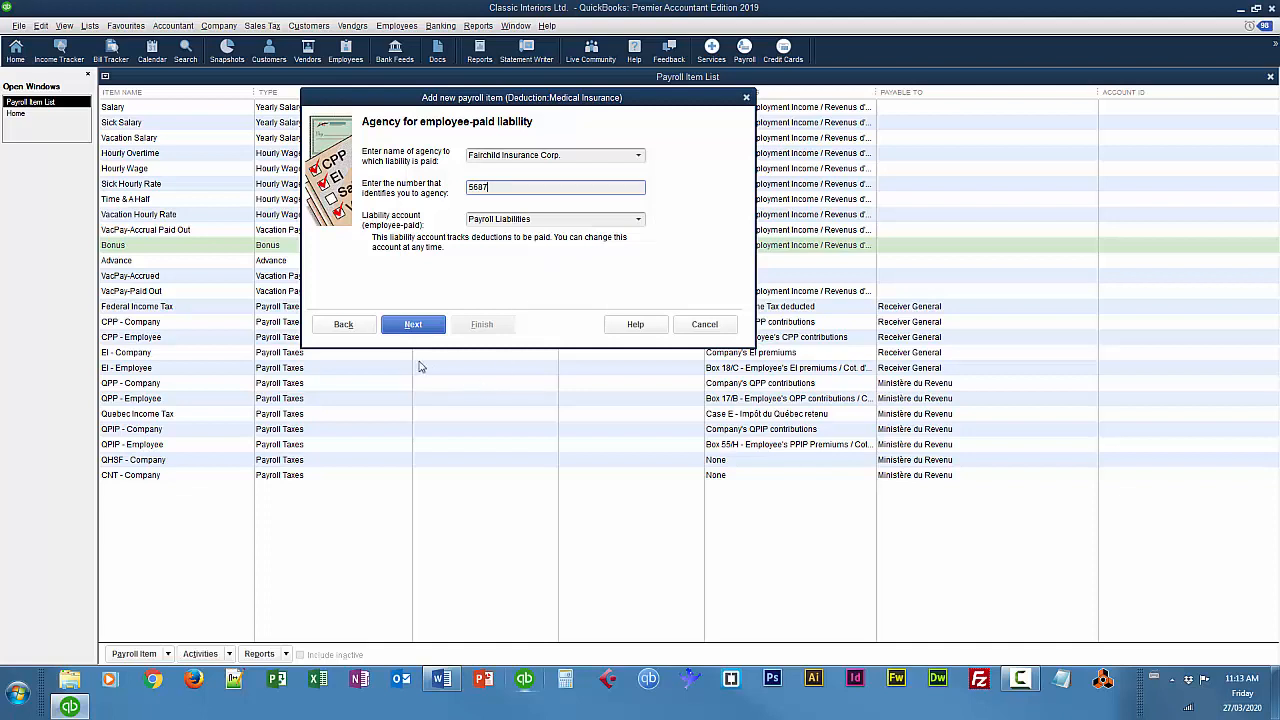
left_click(413, 328)
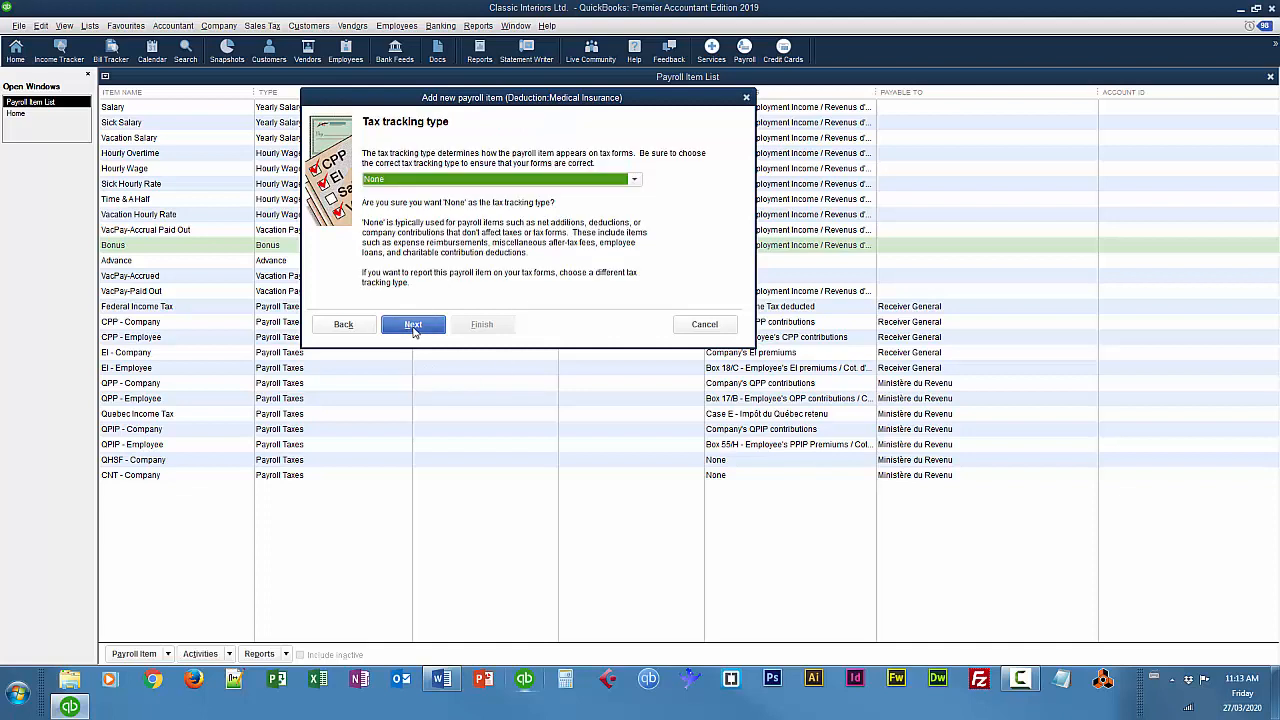
Finish Medical Insurance with tax tracking None, no affected taxes, Neither as calculation basis, gross pay, and a blank default rate and limit
left_click(413, 328)
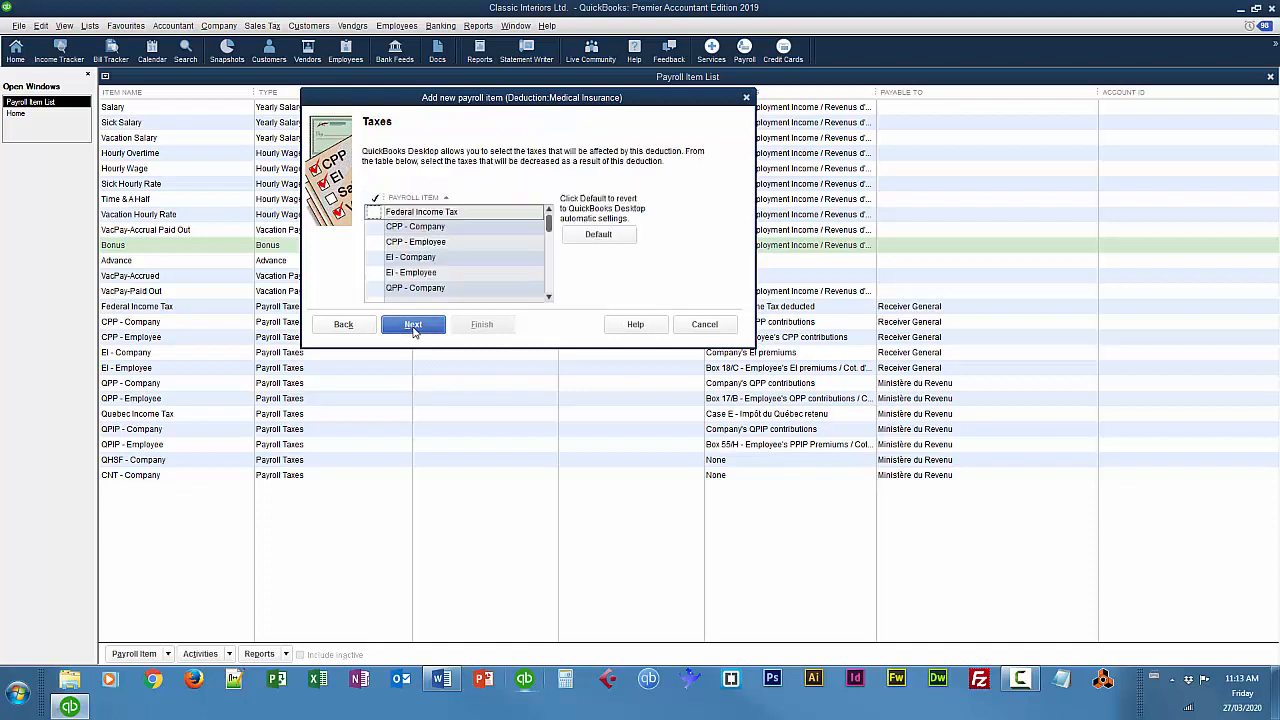
left_click(413, 328)
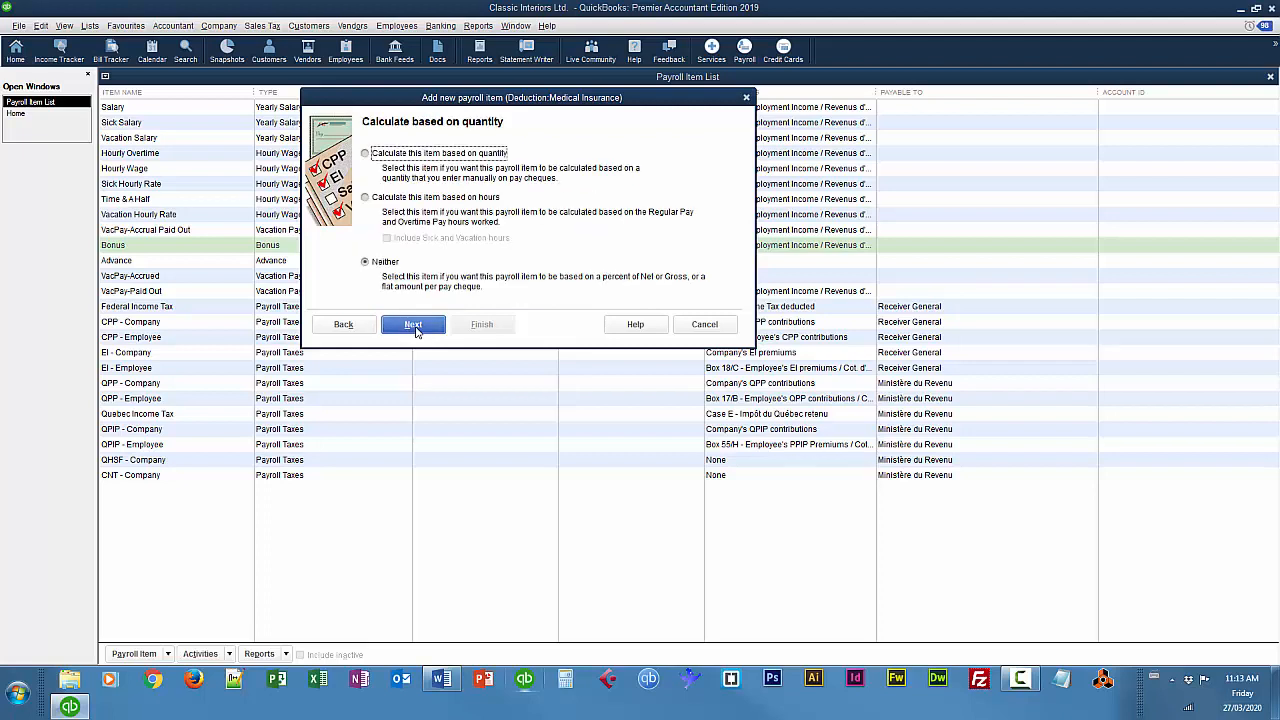
left_click(413, 328)
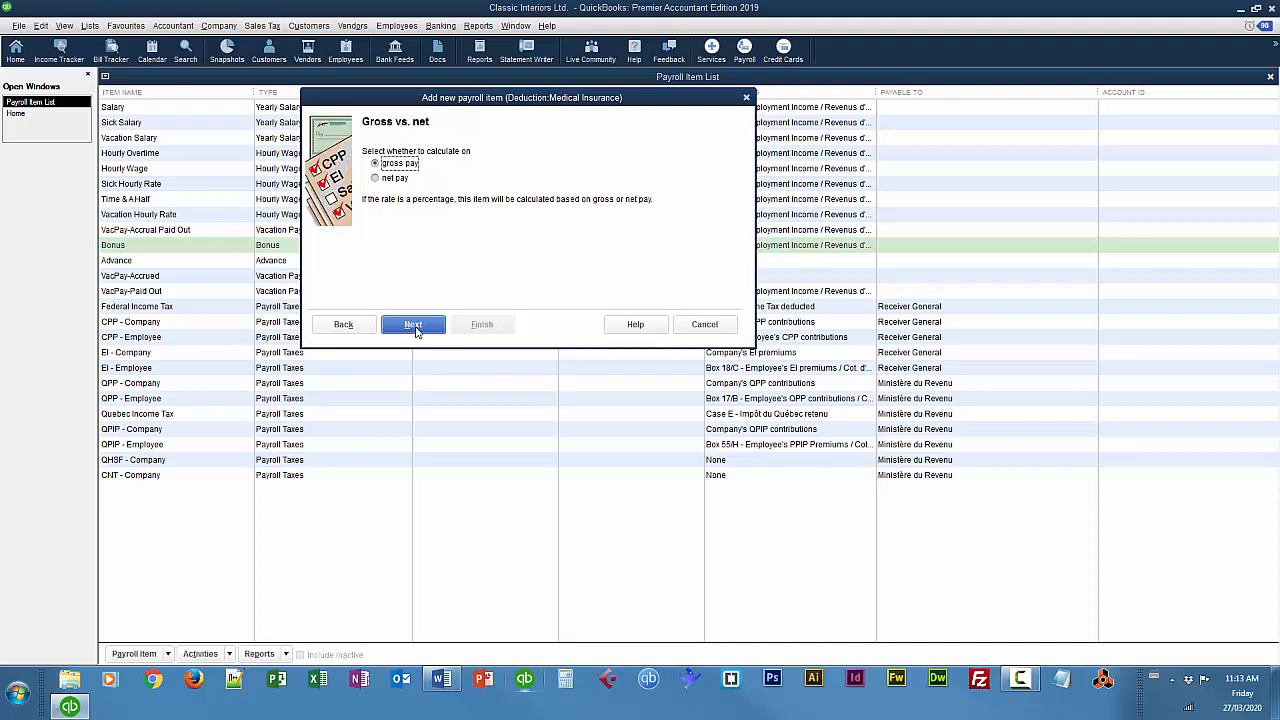
left_click(413, 328)
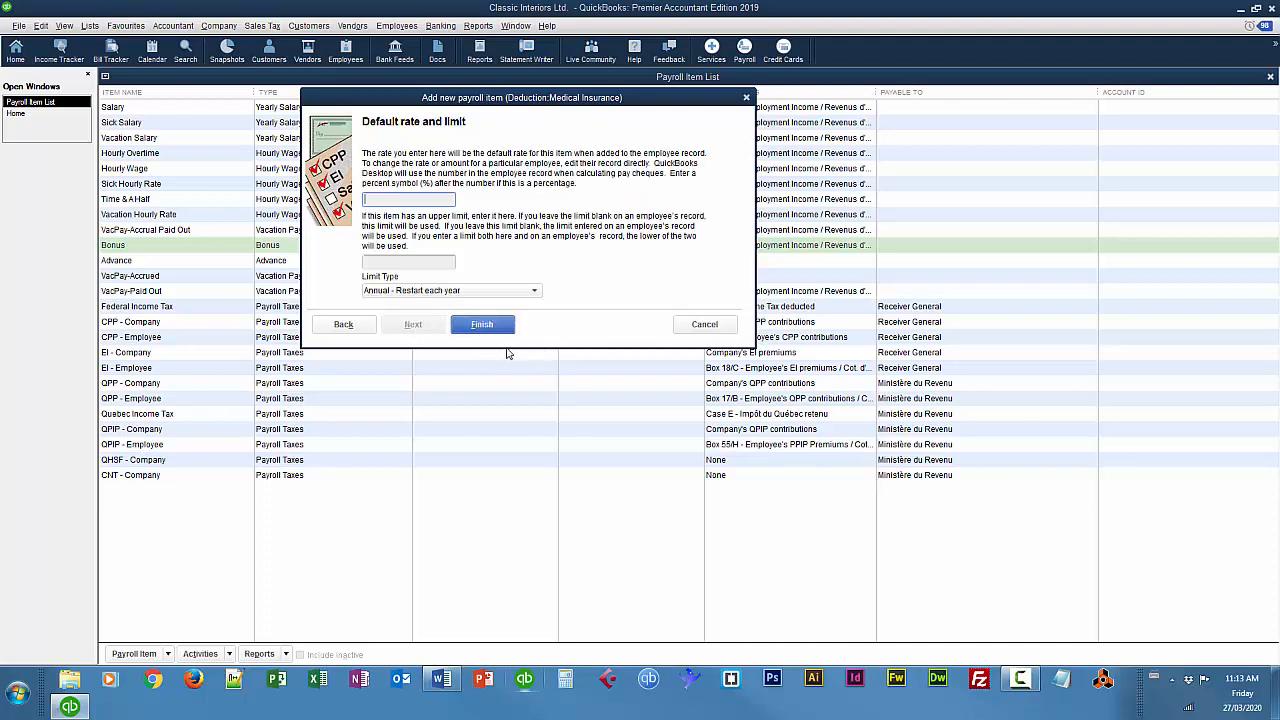
left_click(490, 328)
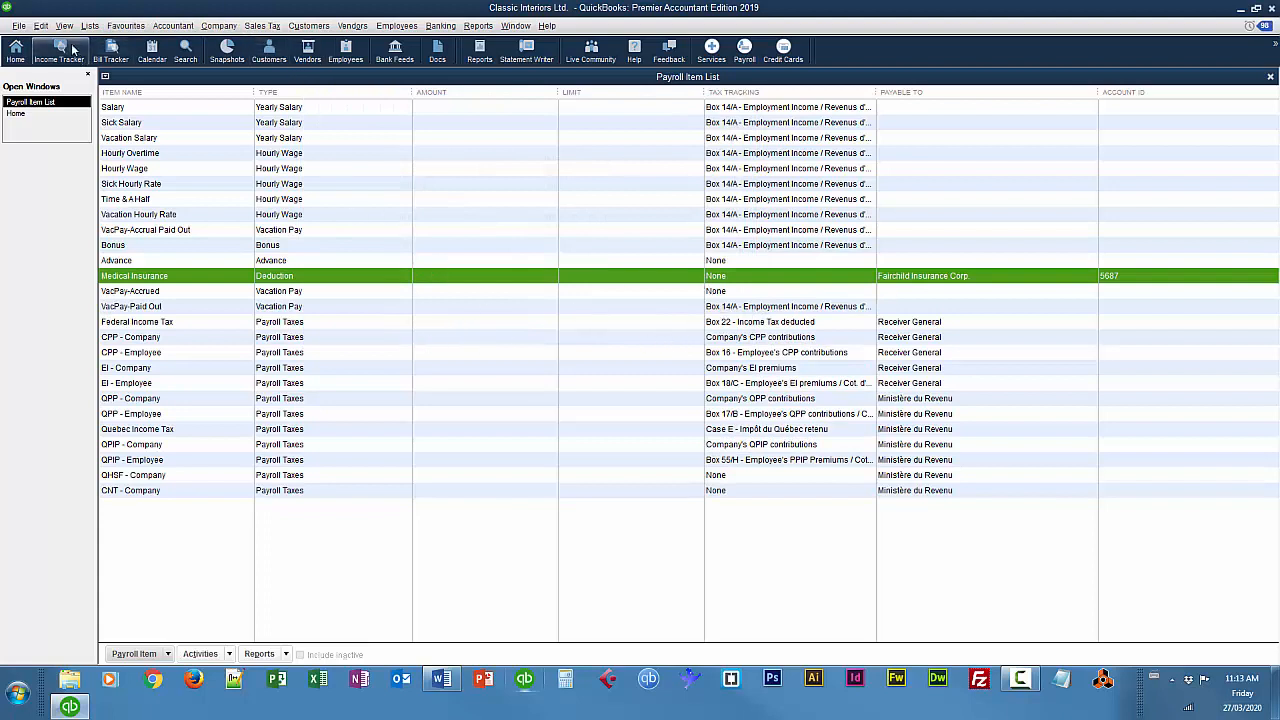
Start another new deduction payroll item and name it Dental Insurance
left_click(41, 25)
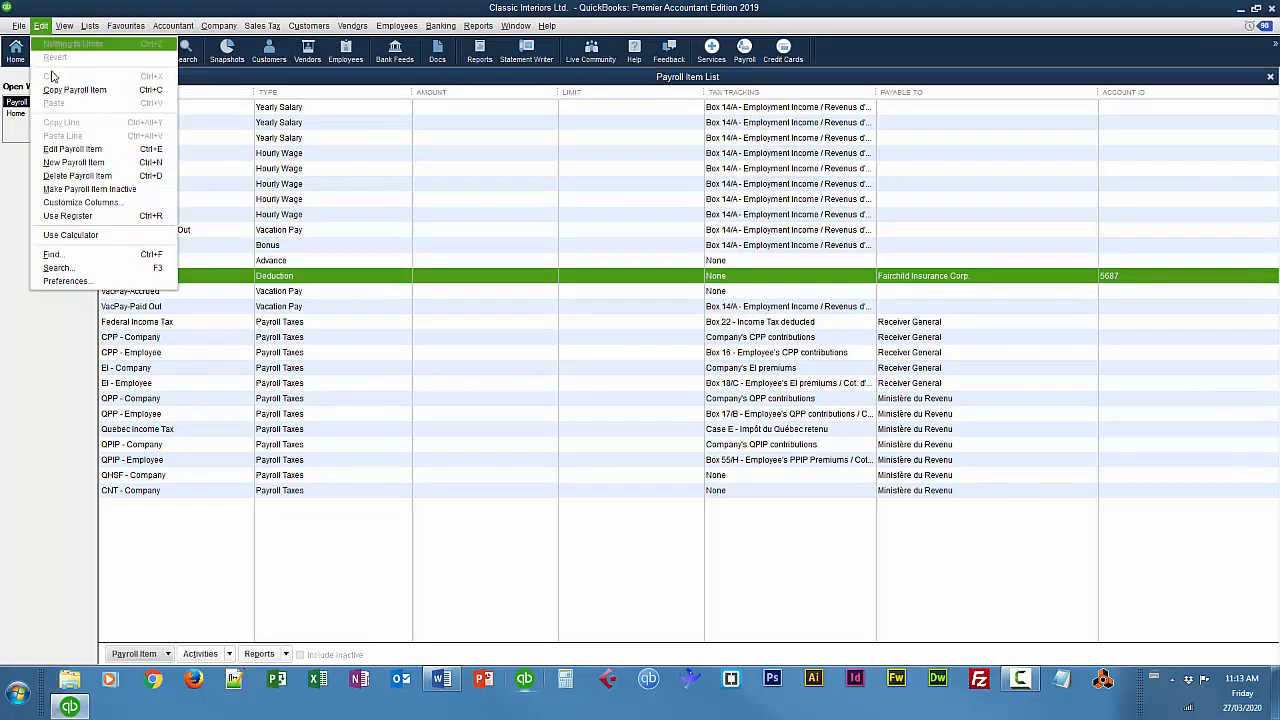
left_click(70, 162)
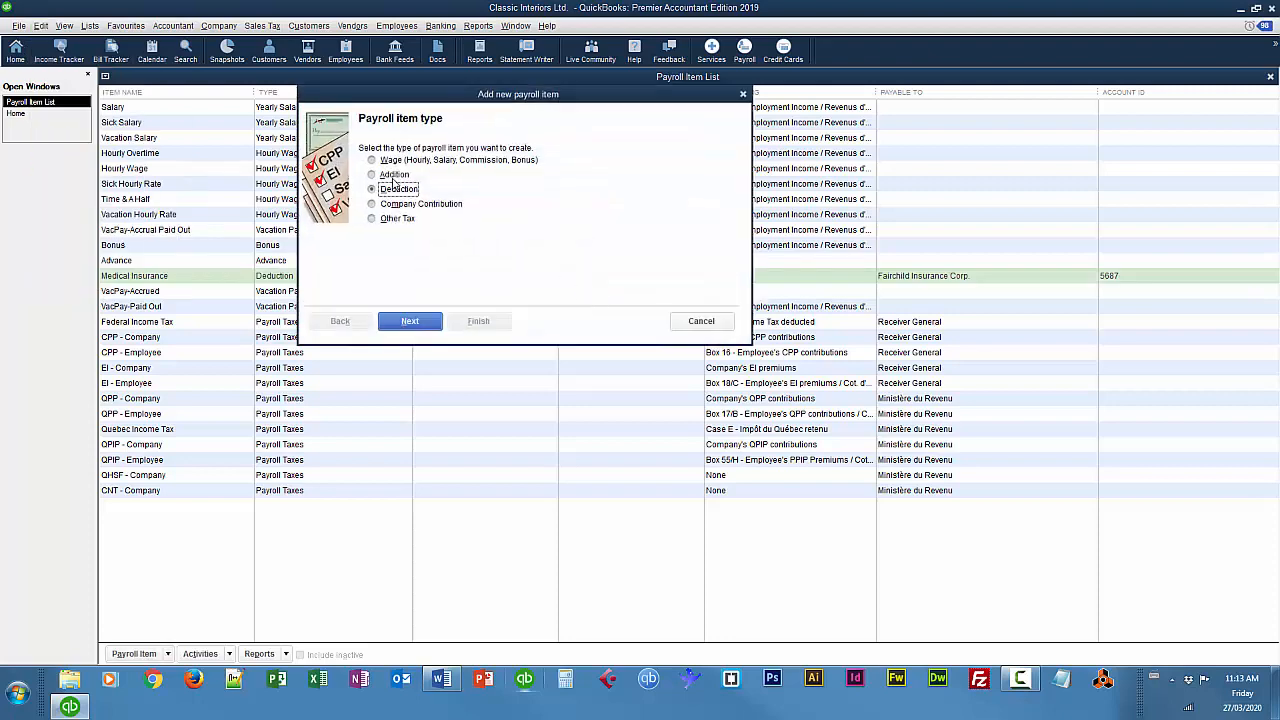
left_click(410, 320)
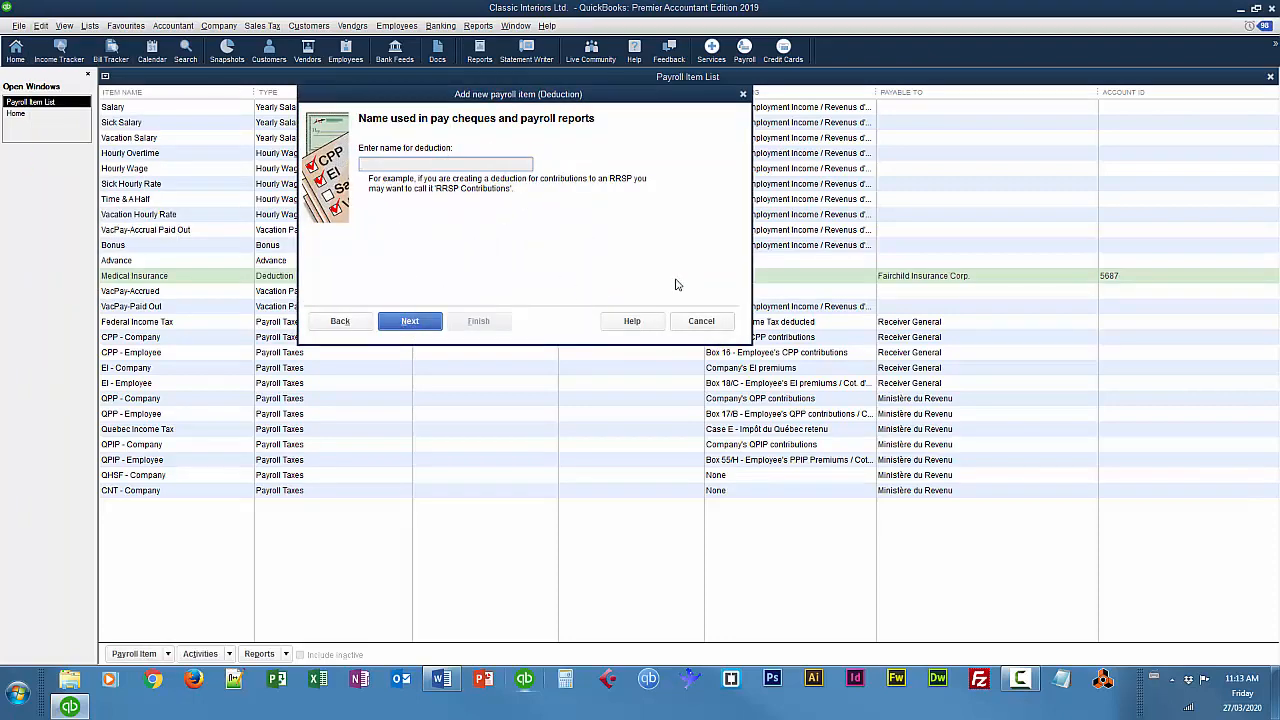
type("ene")
key("BackSpace")
type("Dental Insurance")
left_click(412, 322)
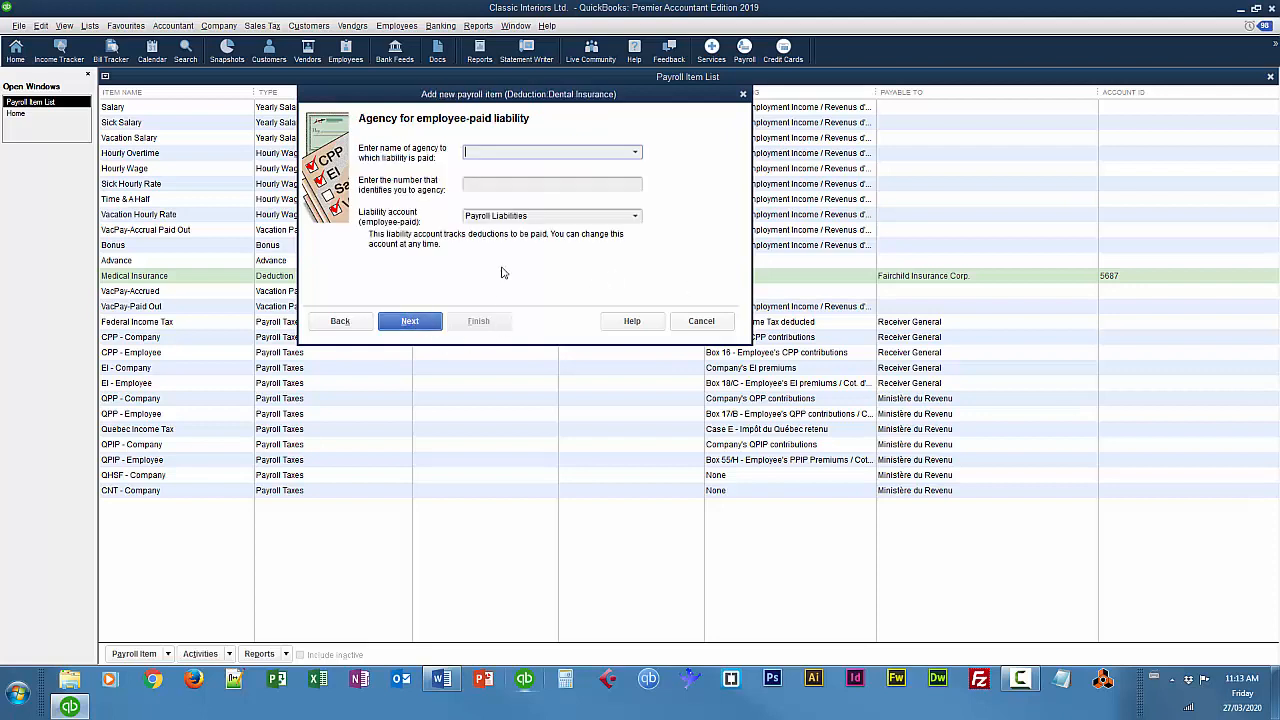
Set Fairchild Insurance Corp. as the agency for Dental Insurance and enter the company's identifying number, keeping the Payroll Liabilities account
left_click(635, 152)
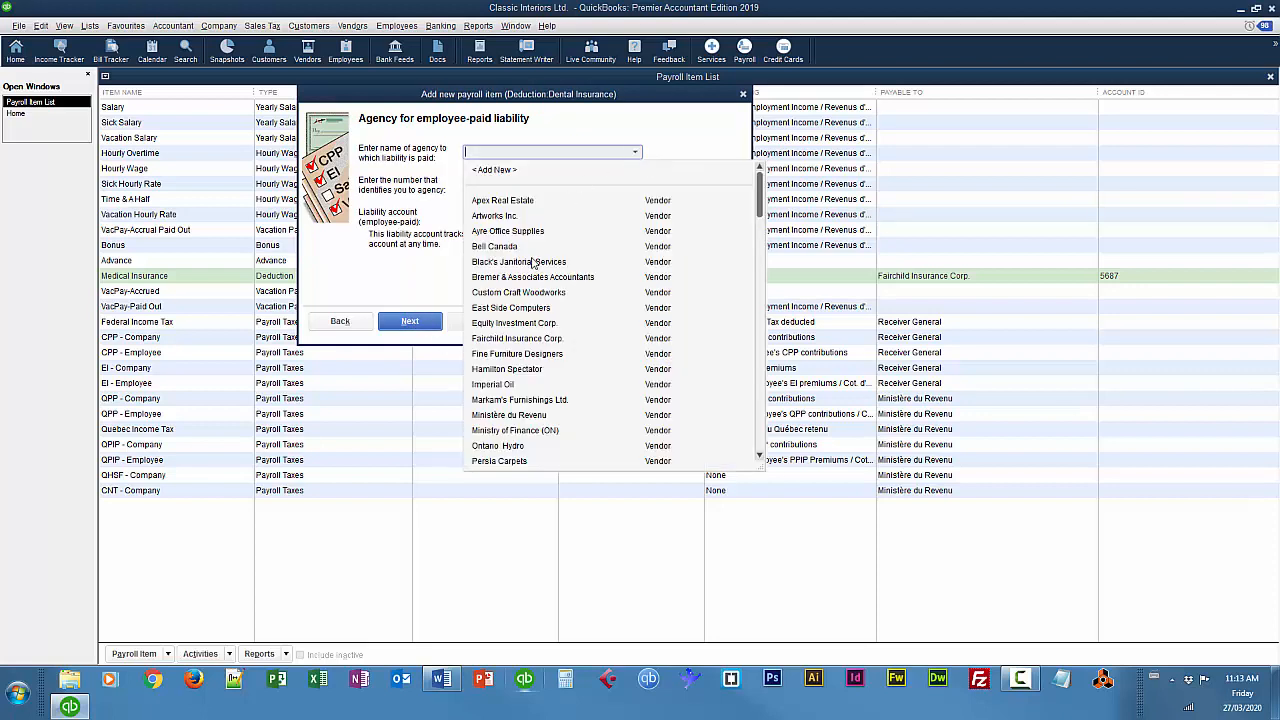
left_click(517, 338)
left_click(522, 185)
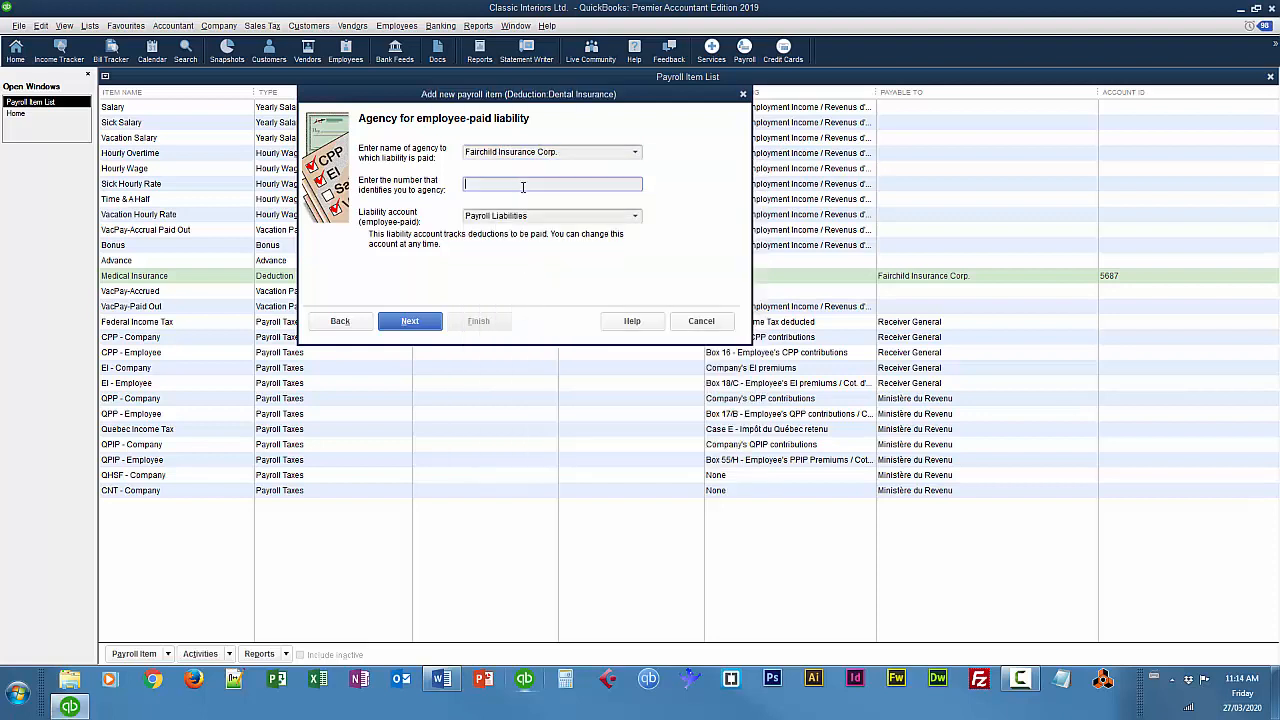
type("35942")
left_click(424, 325)
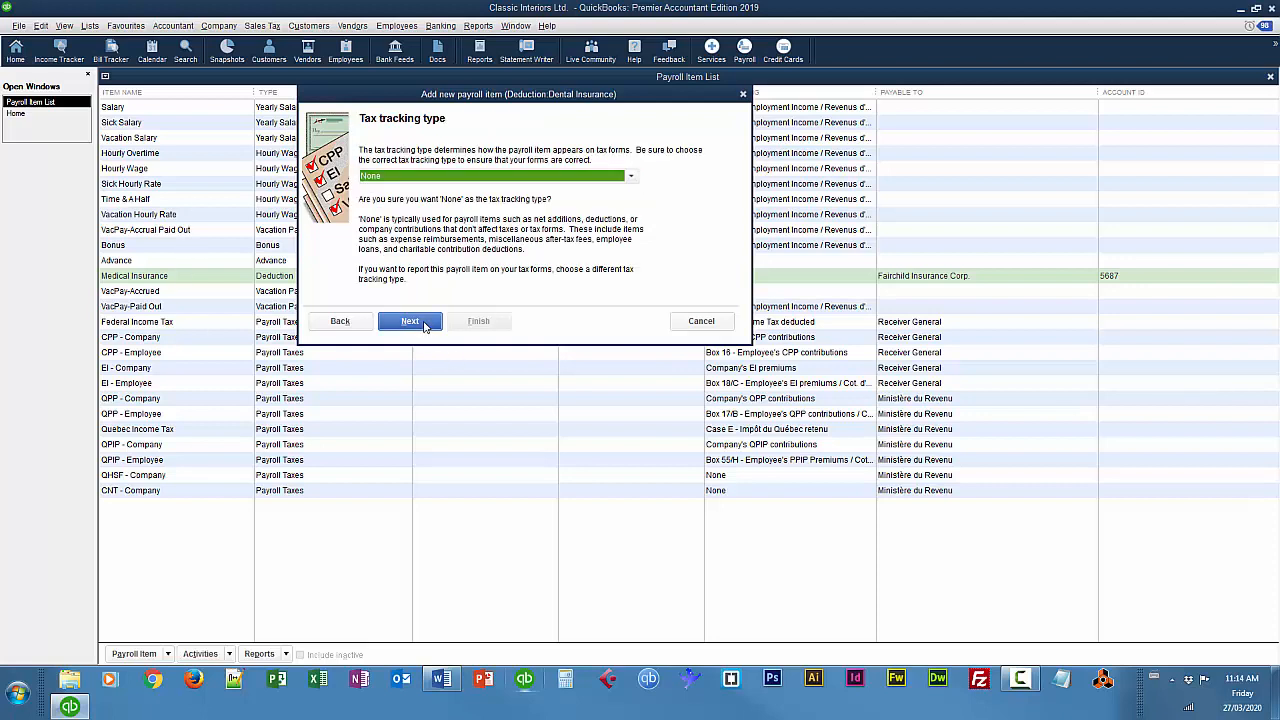
Keep tax tracking None, no affected taxes, the default quantity setting and gross pay for Dental Insurance
left_click(424, 325)
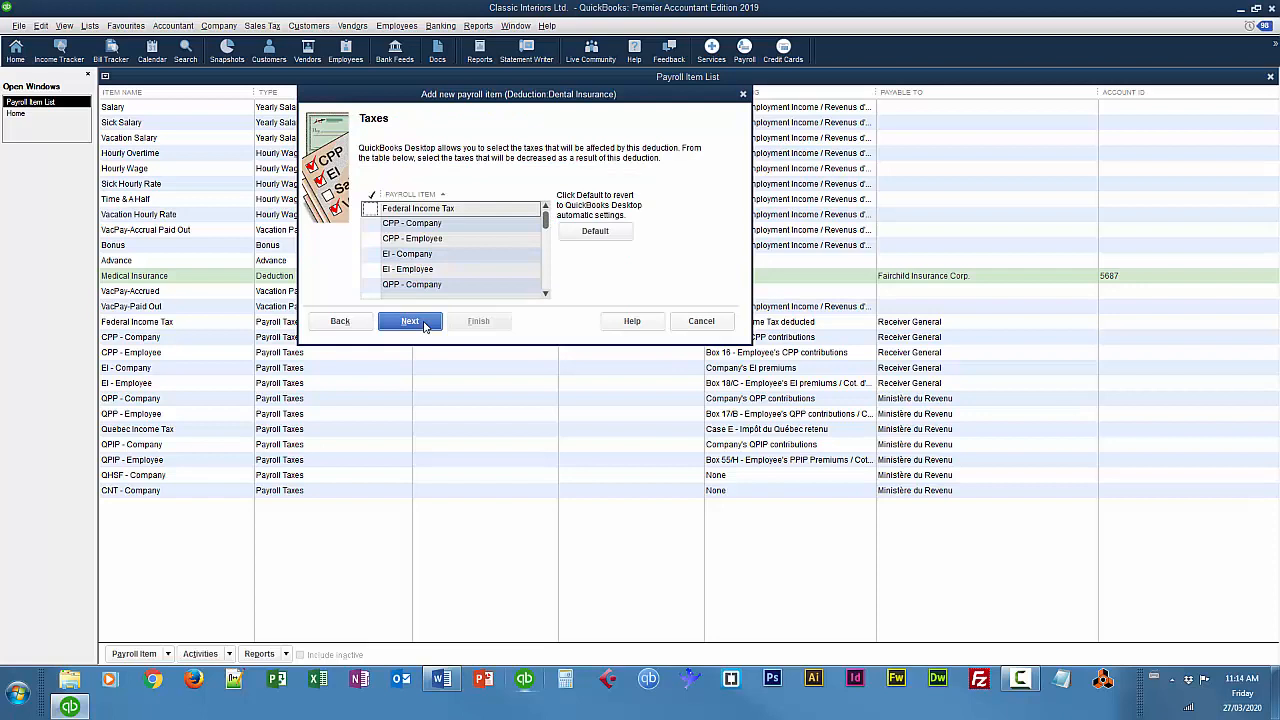
left_click(424, 325)
left_click(424, 325)
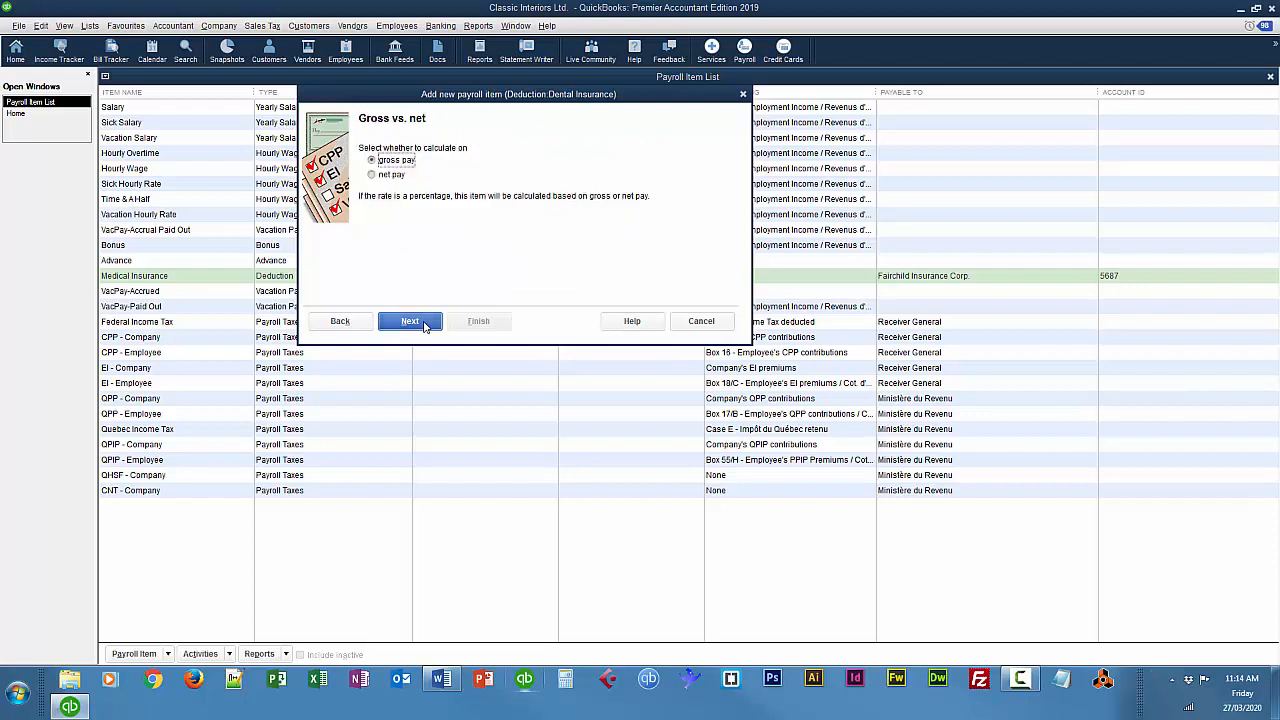
left_click(424, 325)
Set Dental Insurance's default rate to 12.50 and its upper limit to 420.00, restarting annually, and finish the item
left_click(439, 197)
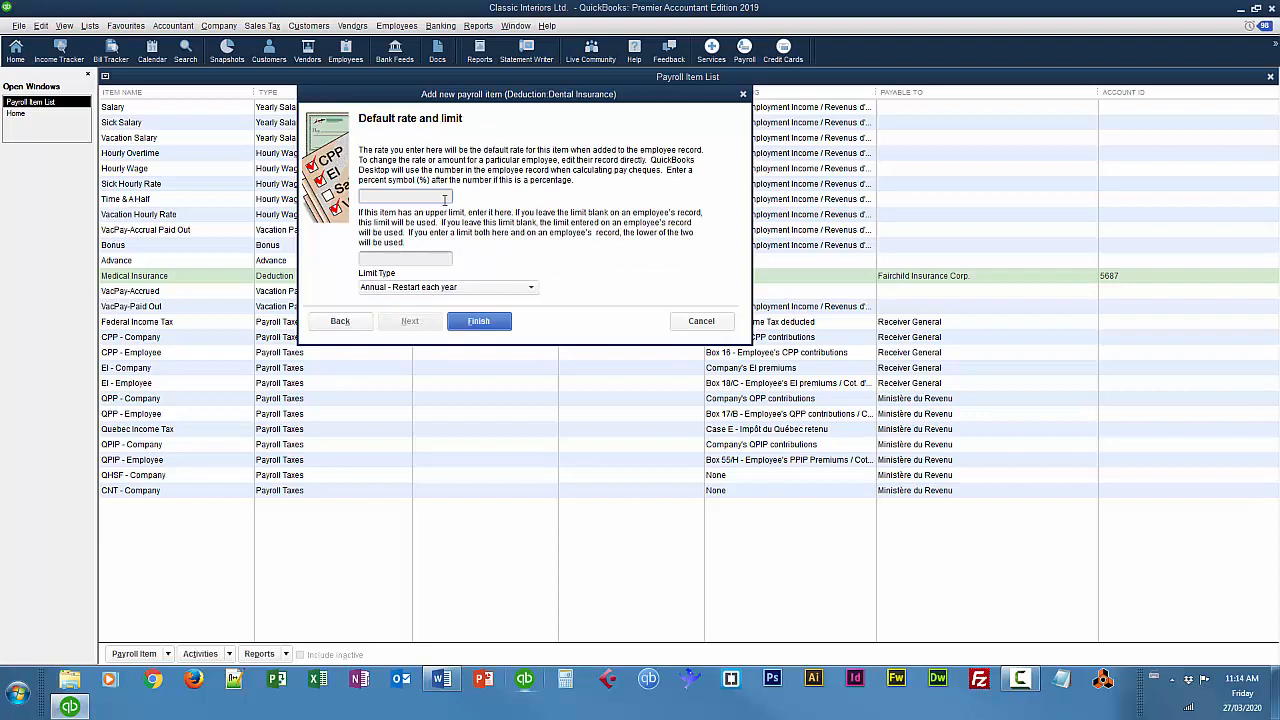
type("12.5")
key("Tab")
type("420")
key("Tab")
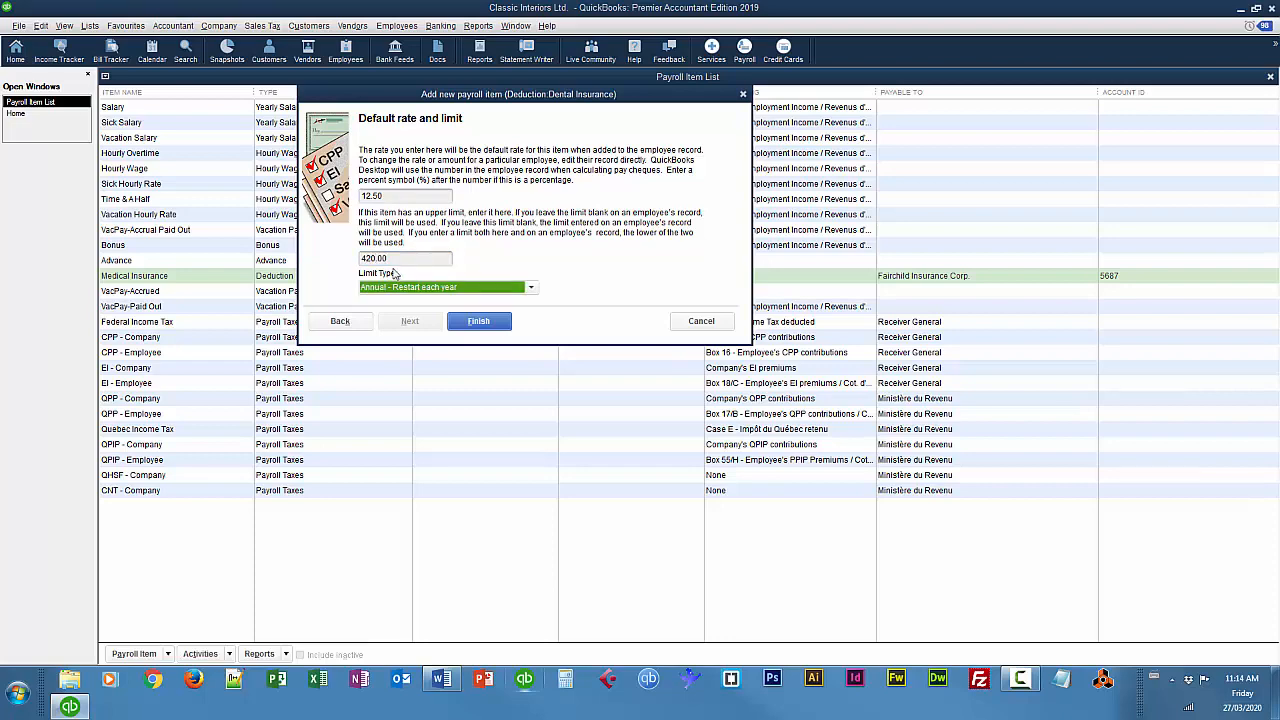
left_click(486, 324)
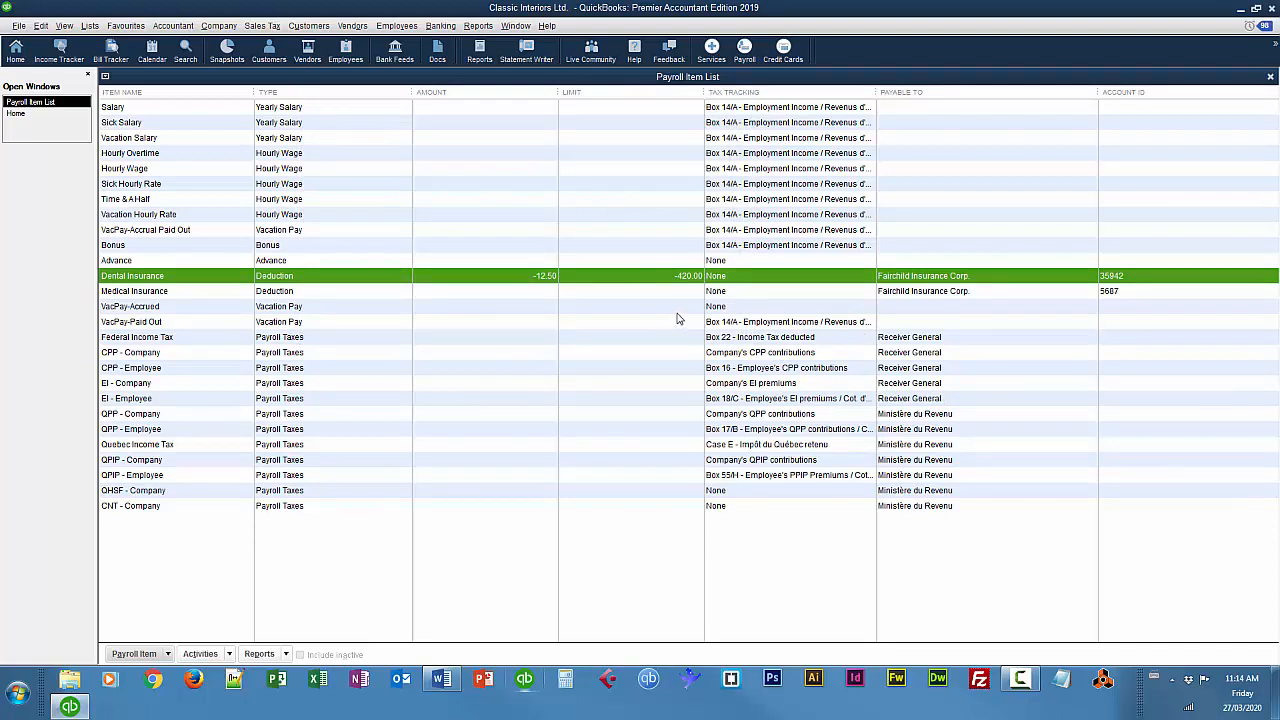
Start a new company contribution payroll item and name it Taxable Benefit Leased Vehicle
left_click(41, 25)
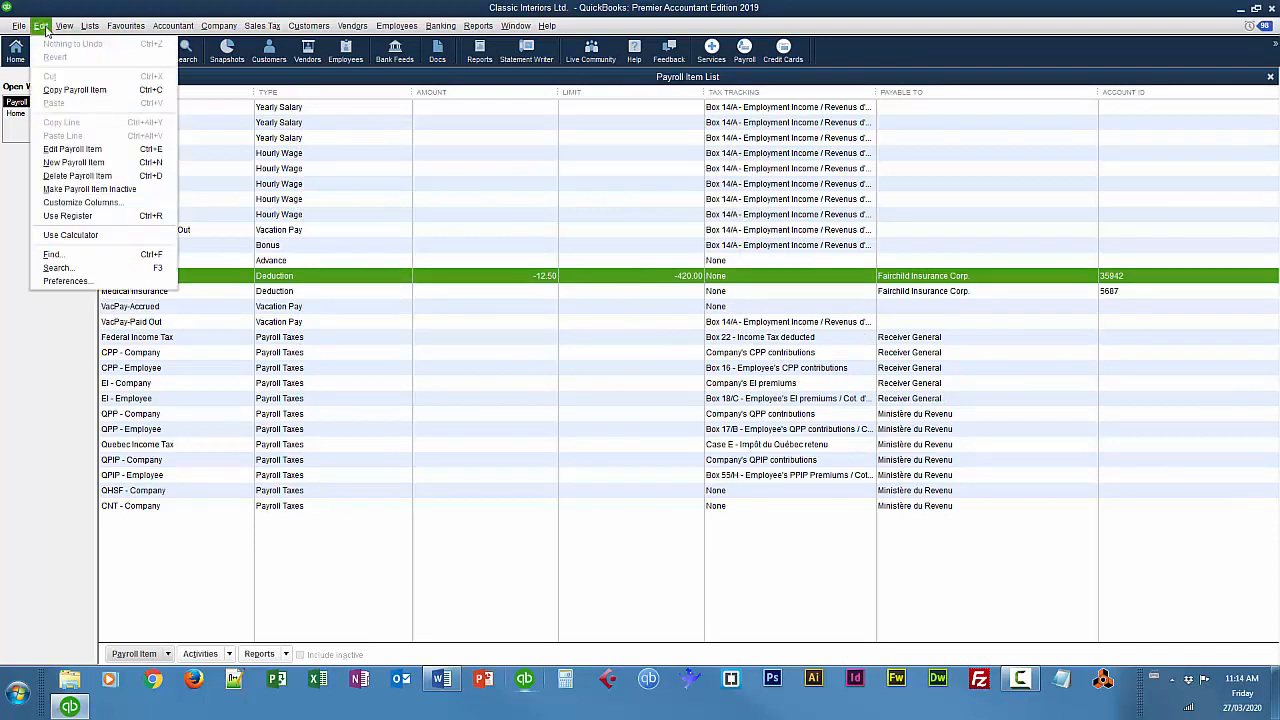
left_click(70, 157)
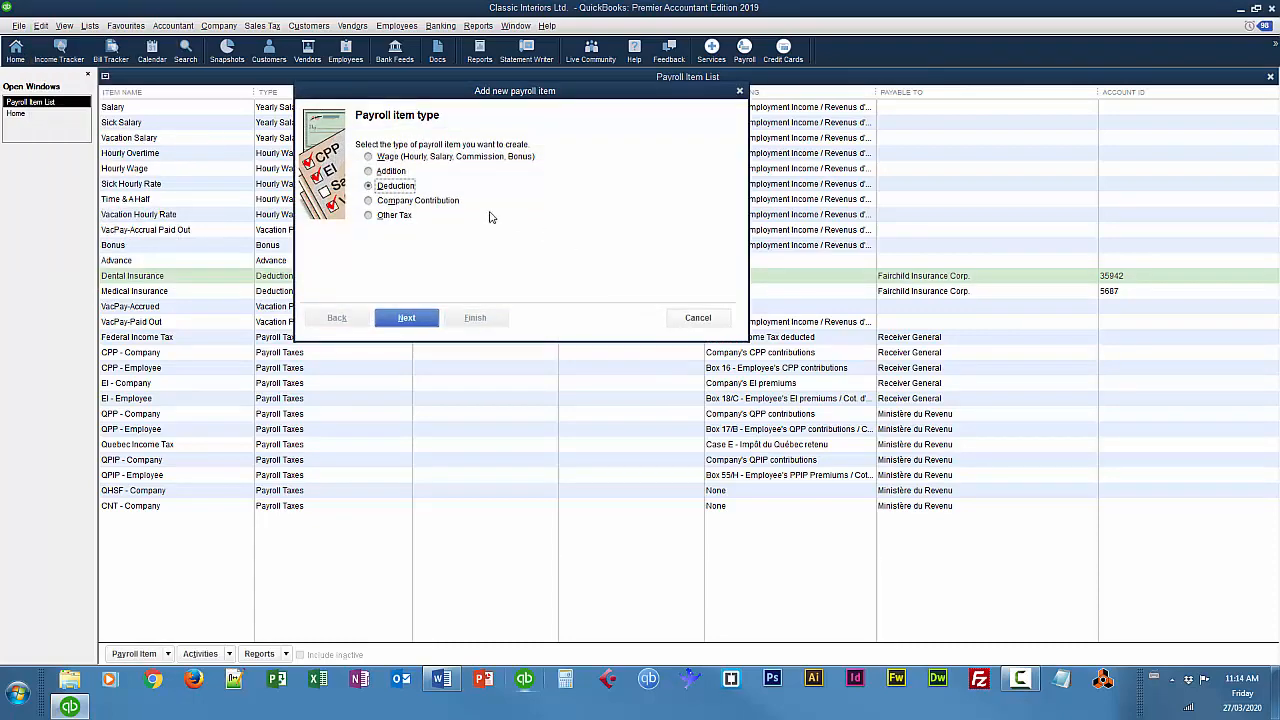
left_click(400, 202)
left_click(406, 317)
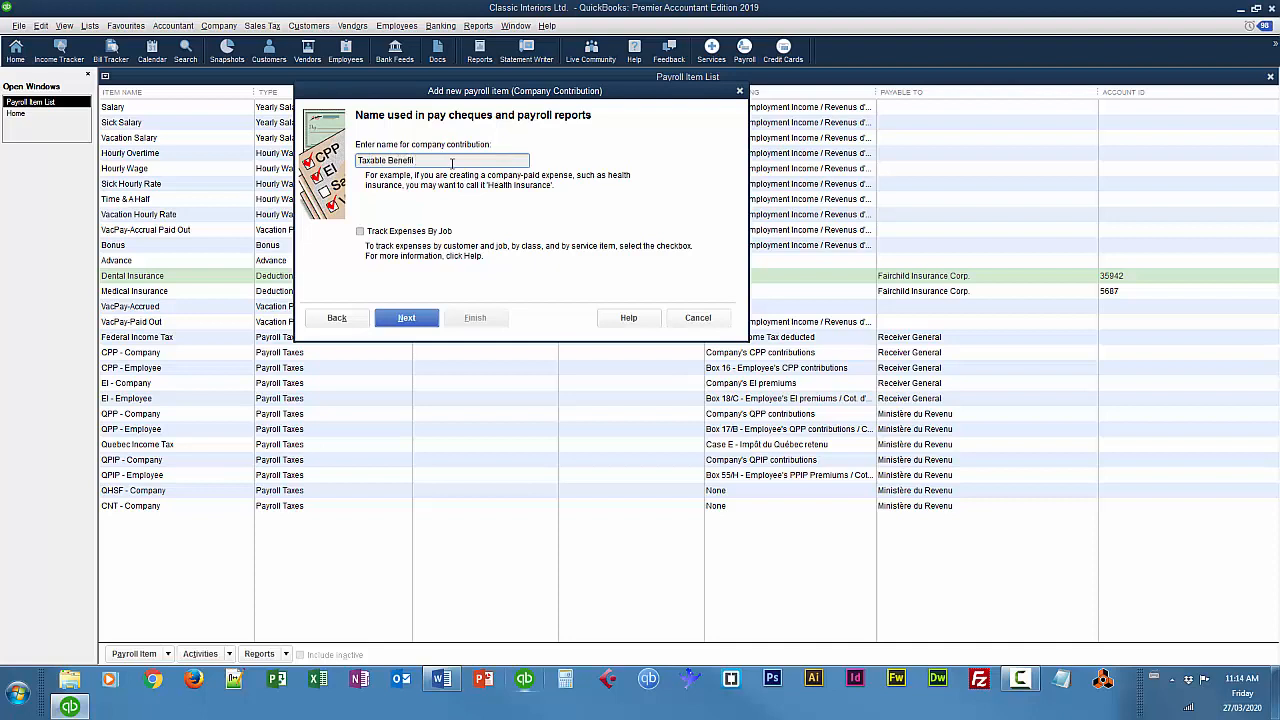
type("Leased Vehicle")
left_click(410, 319)
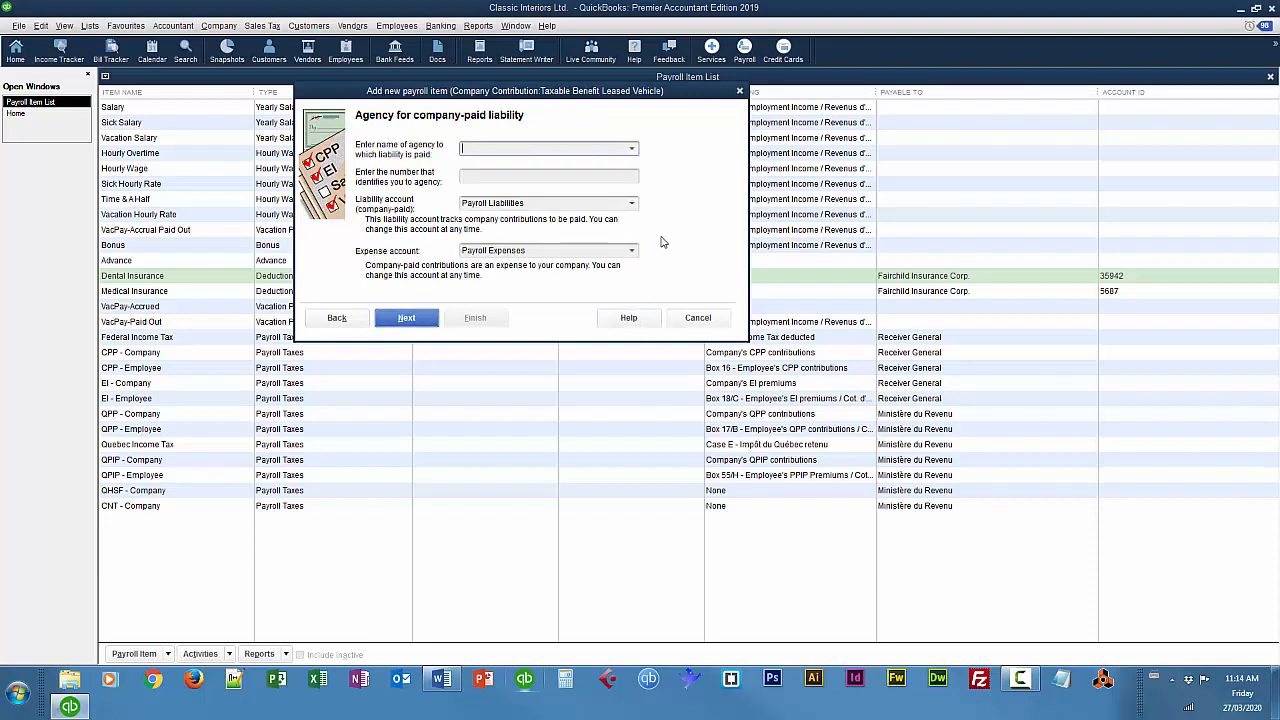
Add Progressive Vehicle Leasing as a new vendor with an opening balance date of 03/01/2016 and use it as the liability agency
left_click(632, 149)
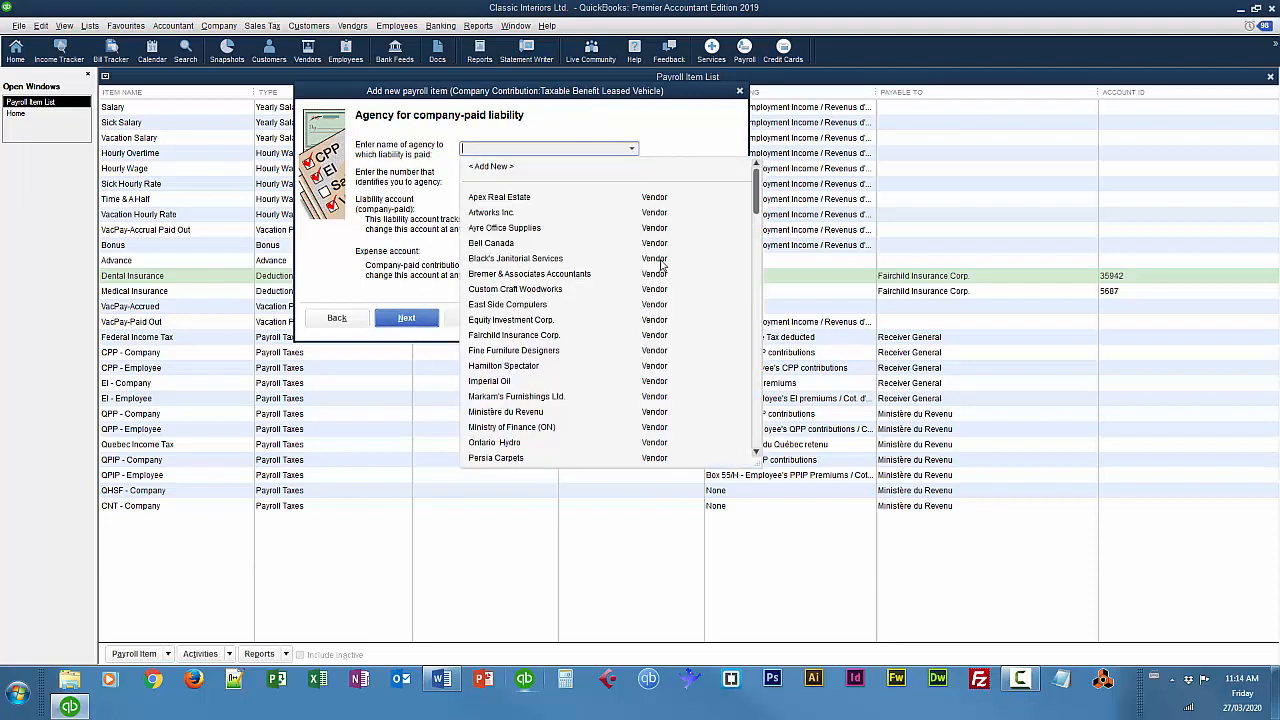
left_click(500, 167)
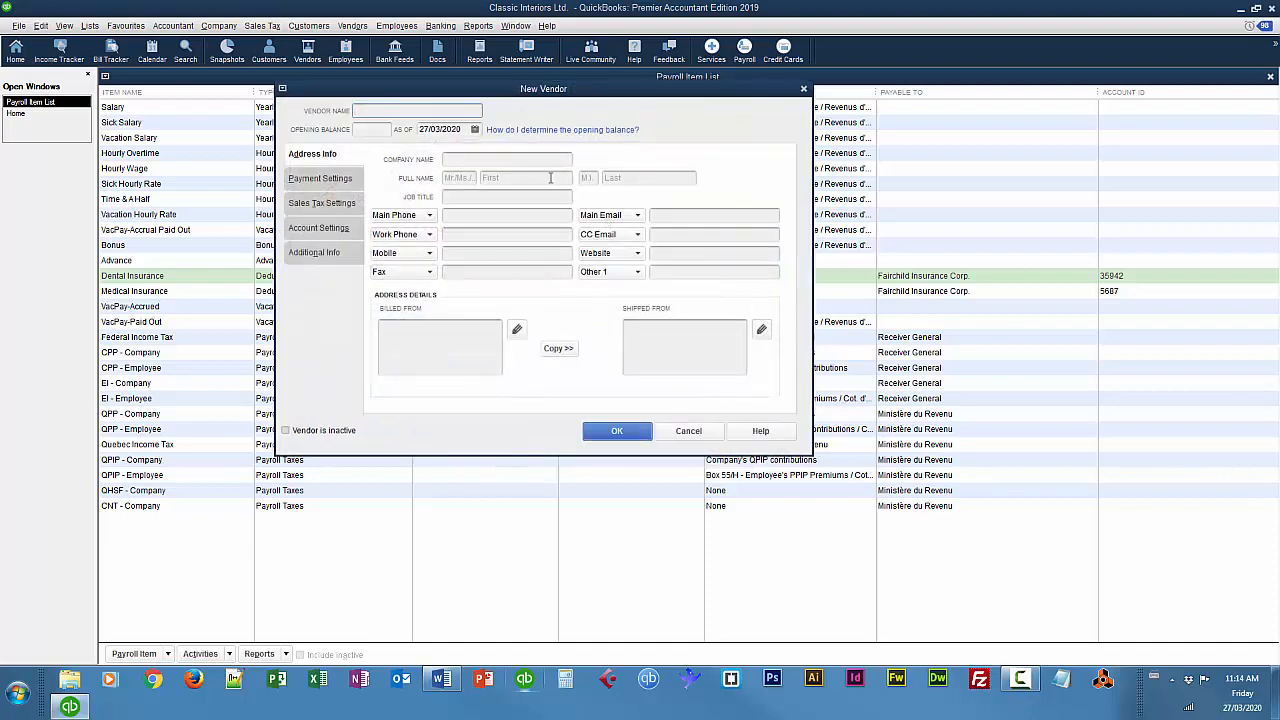
left_click(482, 160)
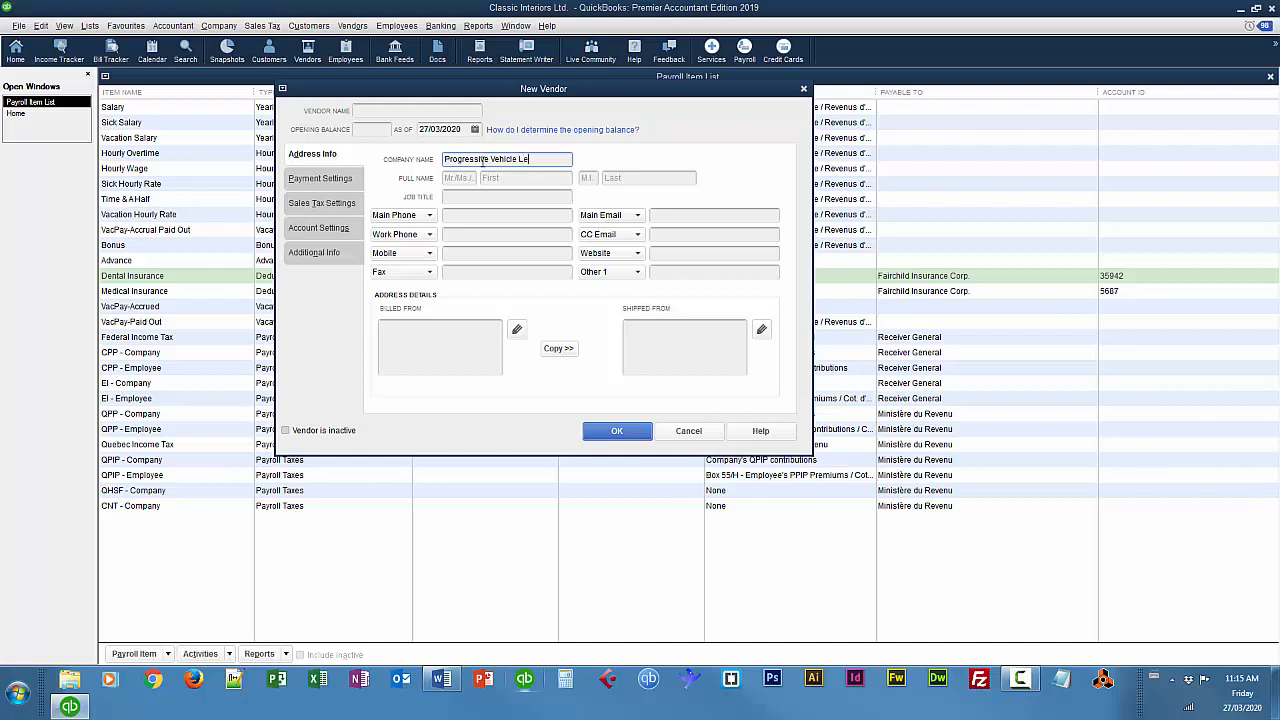
left_click(424, 131)
type("3")
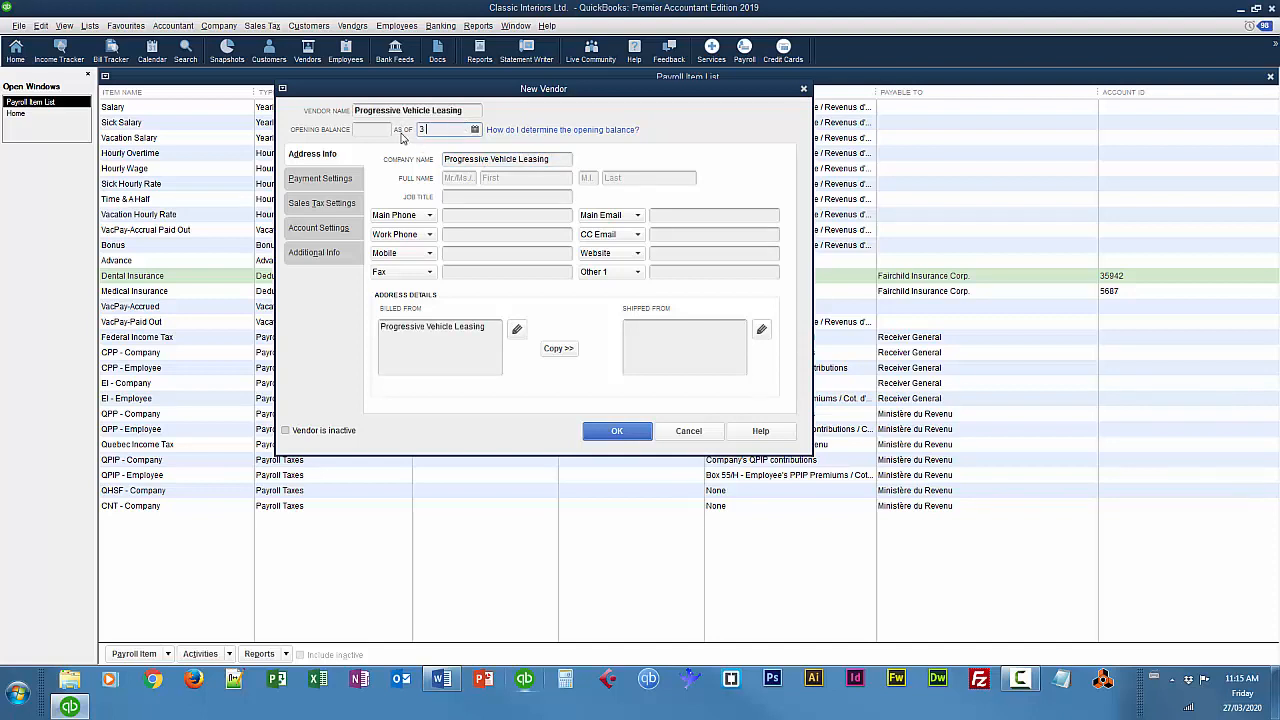
type("/01/2016")
left_click(617, 431)
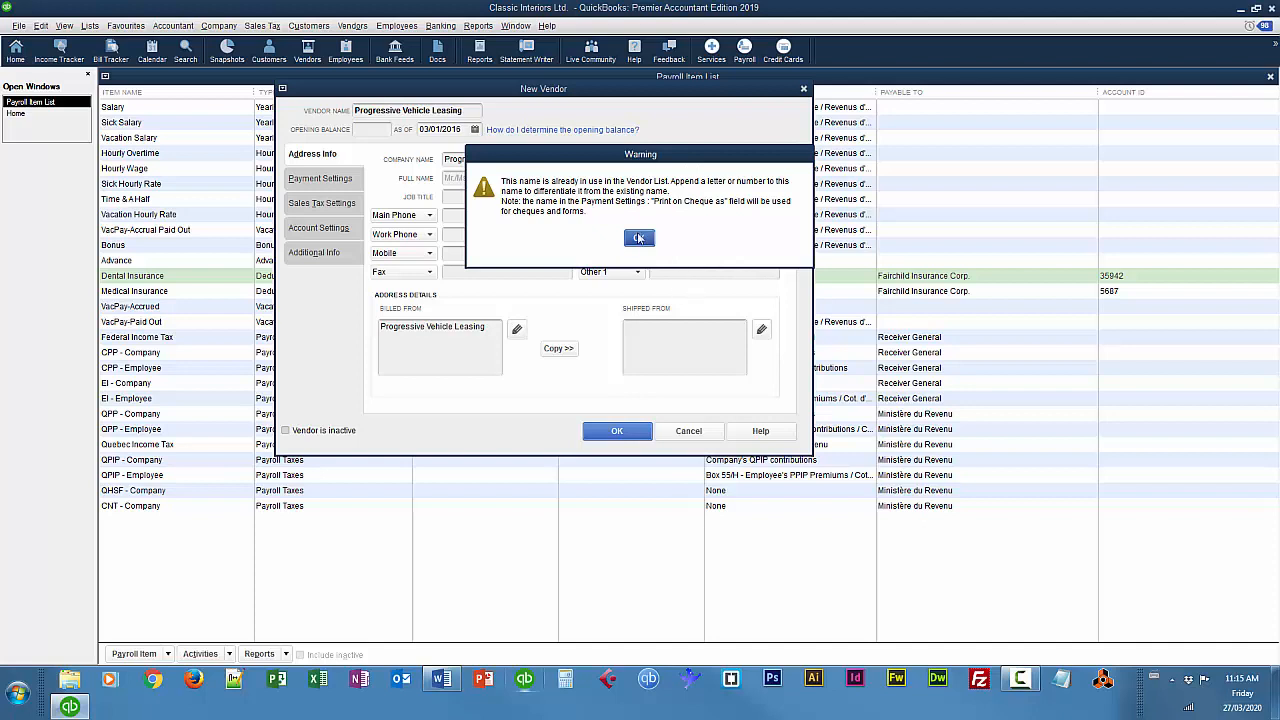
left_click(638, 239)
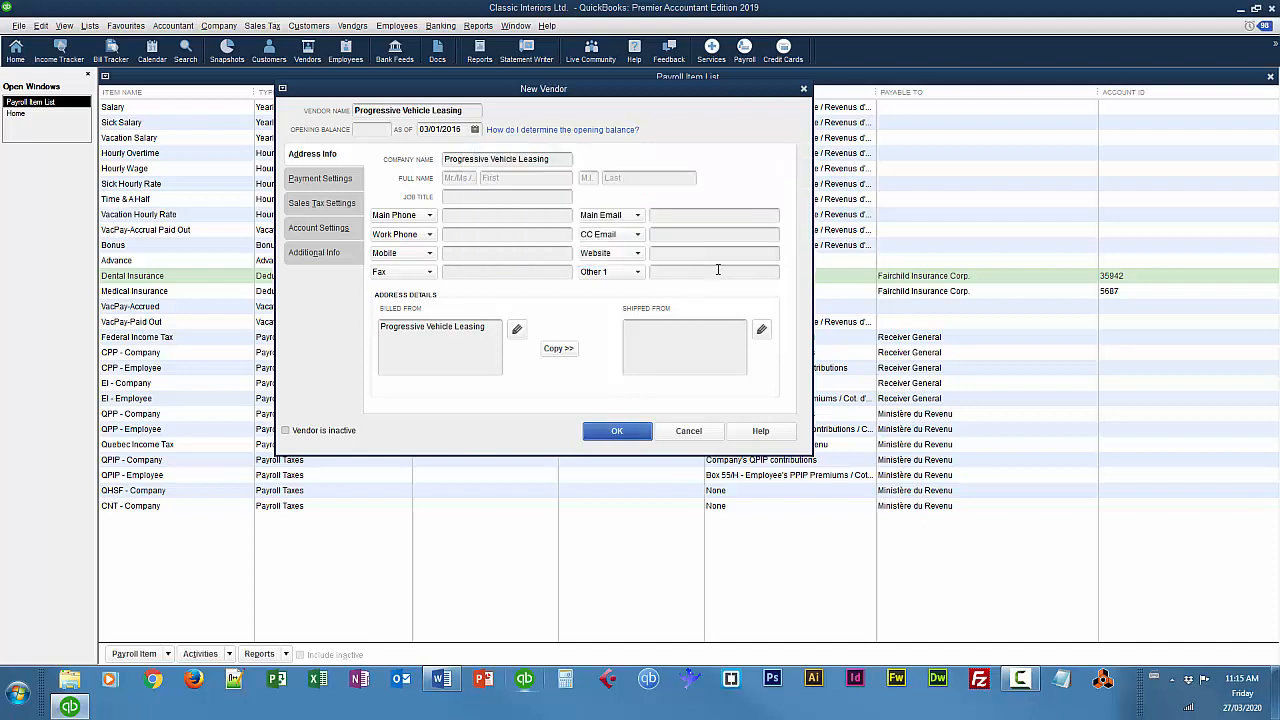
left_click(617, 431)
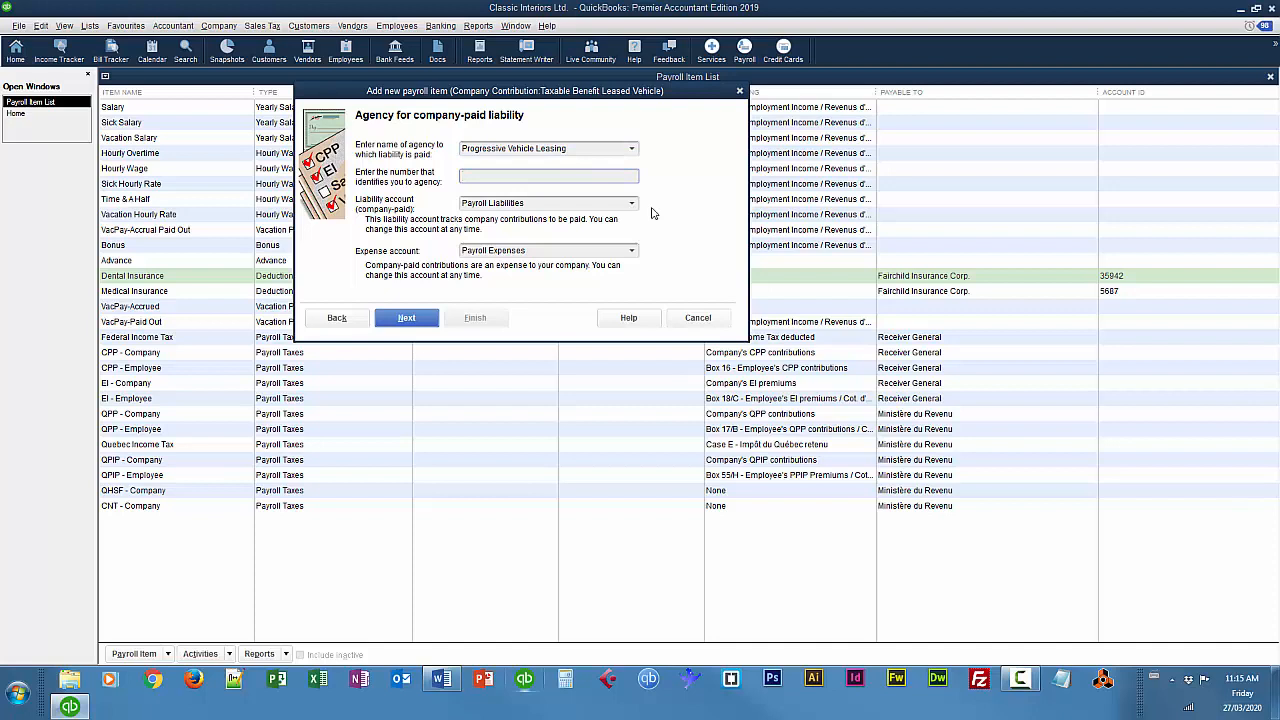
Enter the number identifying the company to the agency, keeping the Payroll Liabilities and Payroll Expenses accounts and the default ROE tracking
type("46387")
left_click(405, 319)
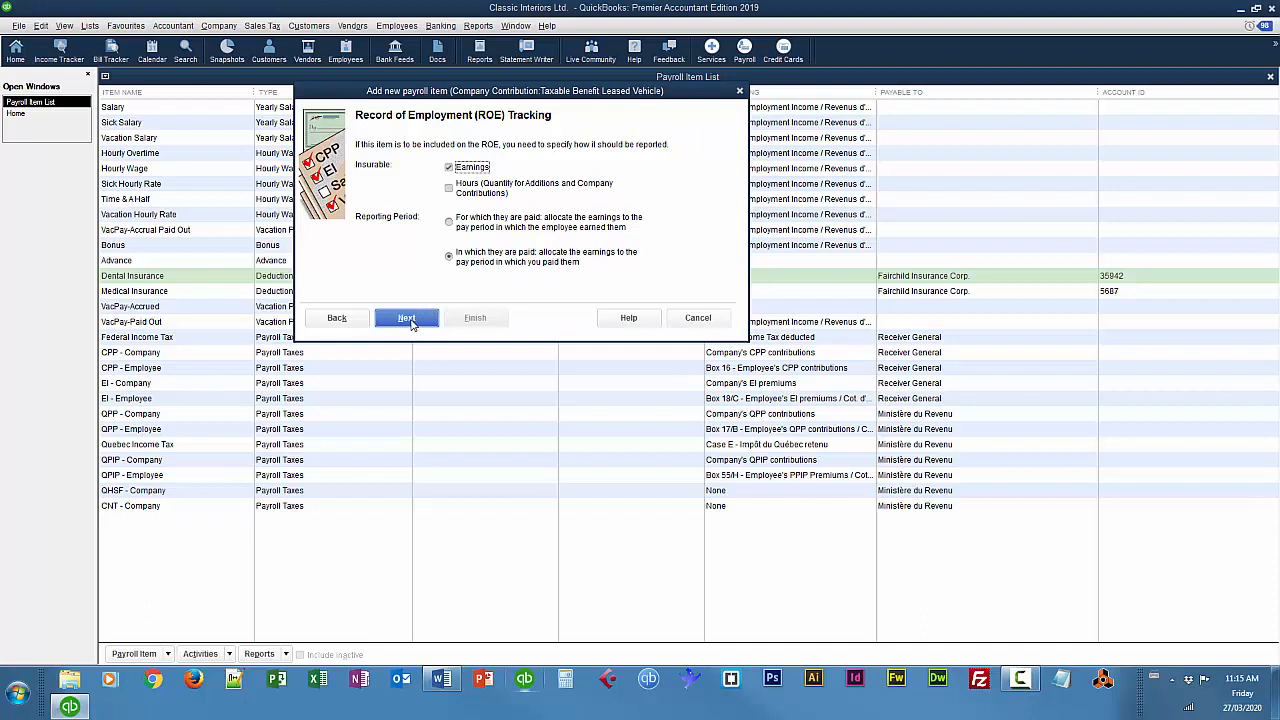
left_click(407, 318)
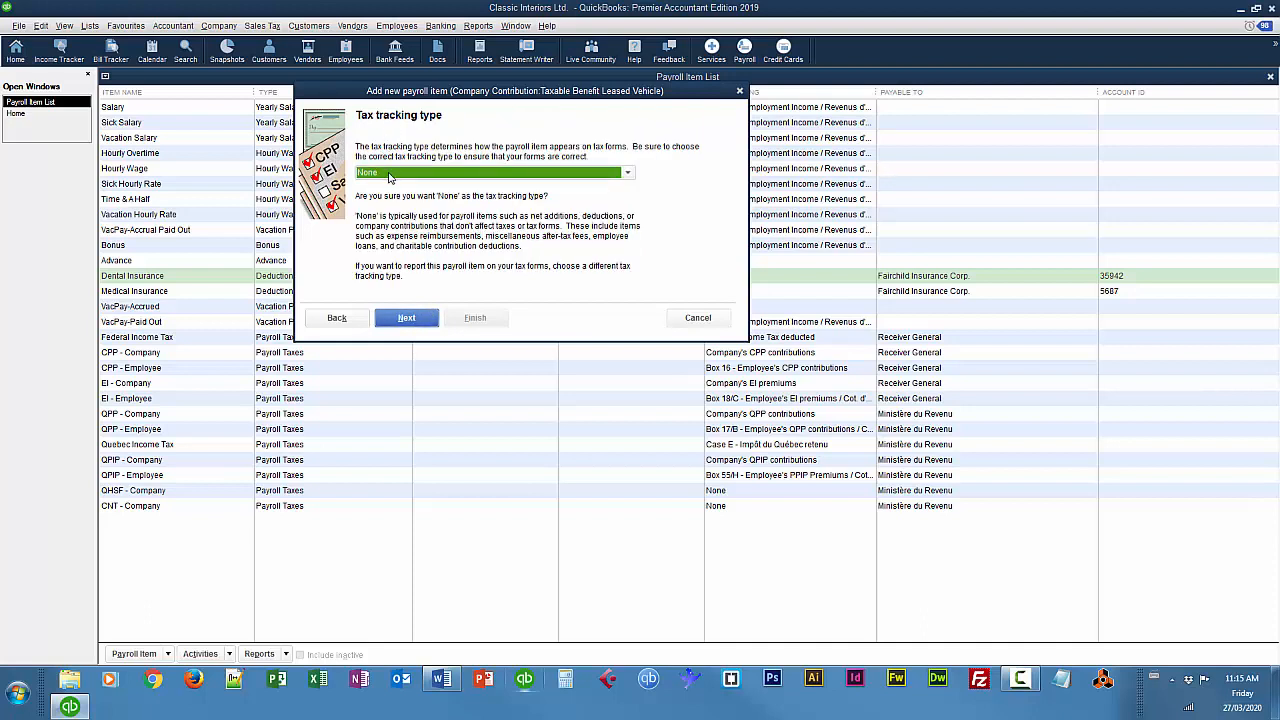
Set the leased vehicle benefit's tax tracking type to Box 40 - Other taxable benefits and keep the default selected taxes
left_click(626, 175)
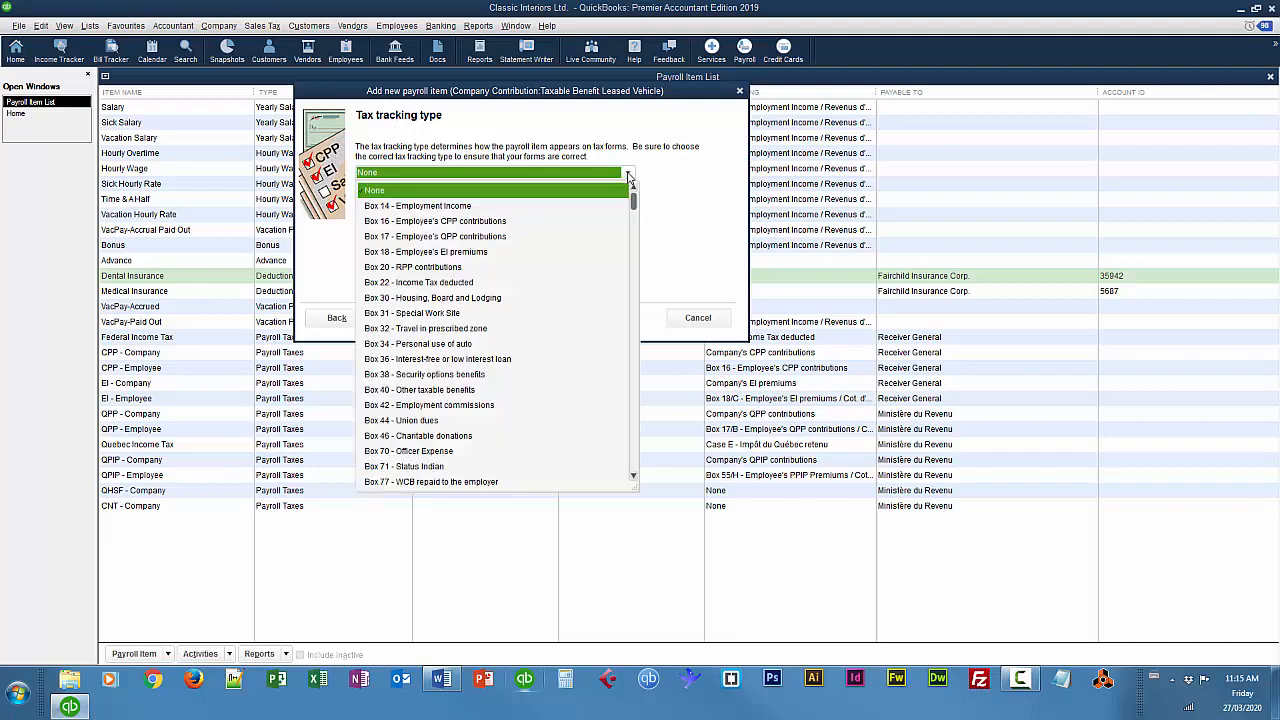
scroll(633, 203, "down", 1)
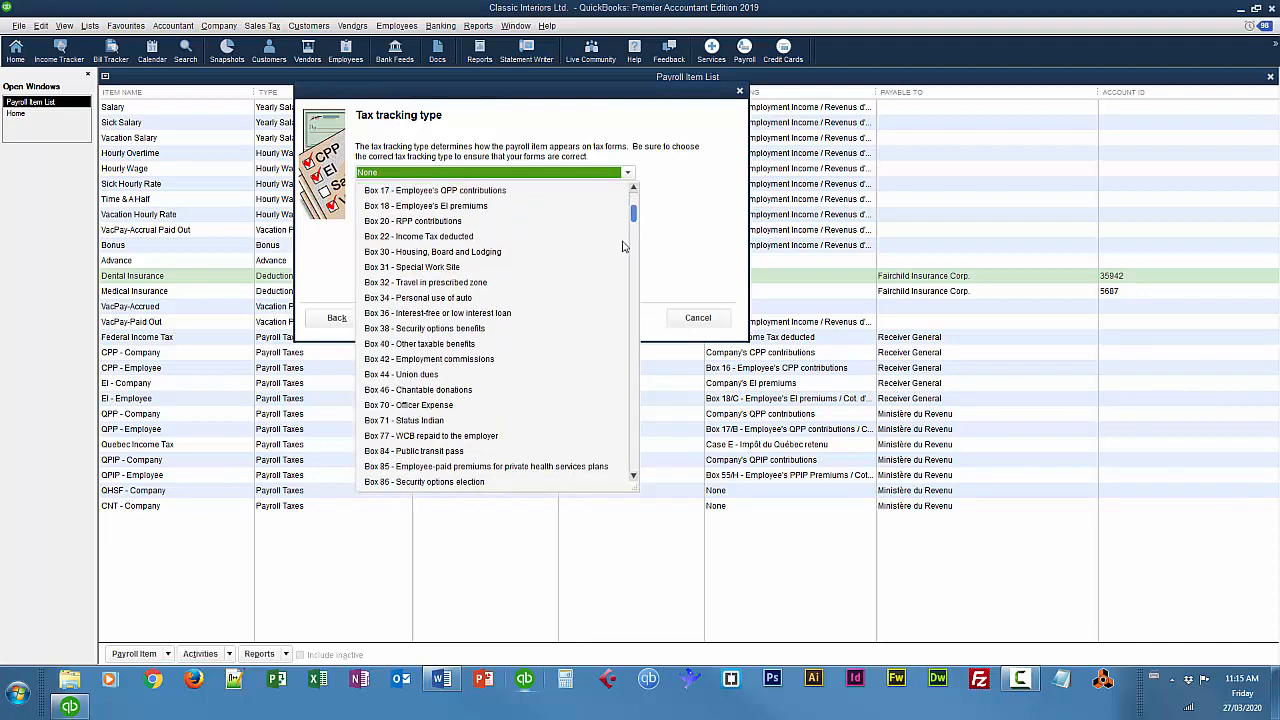
left_click(413, 343)
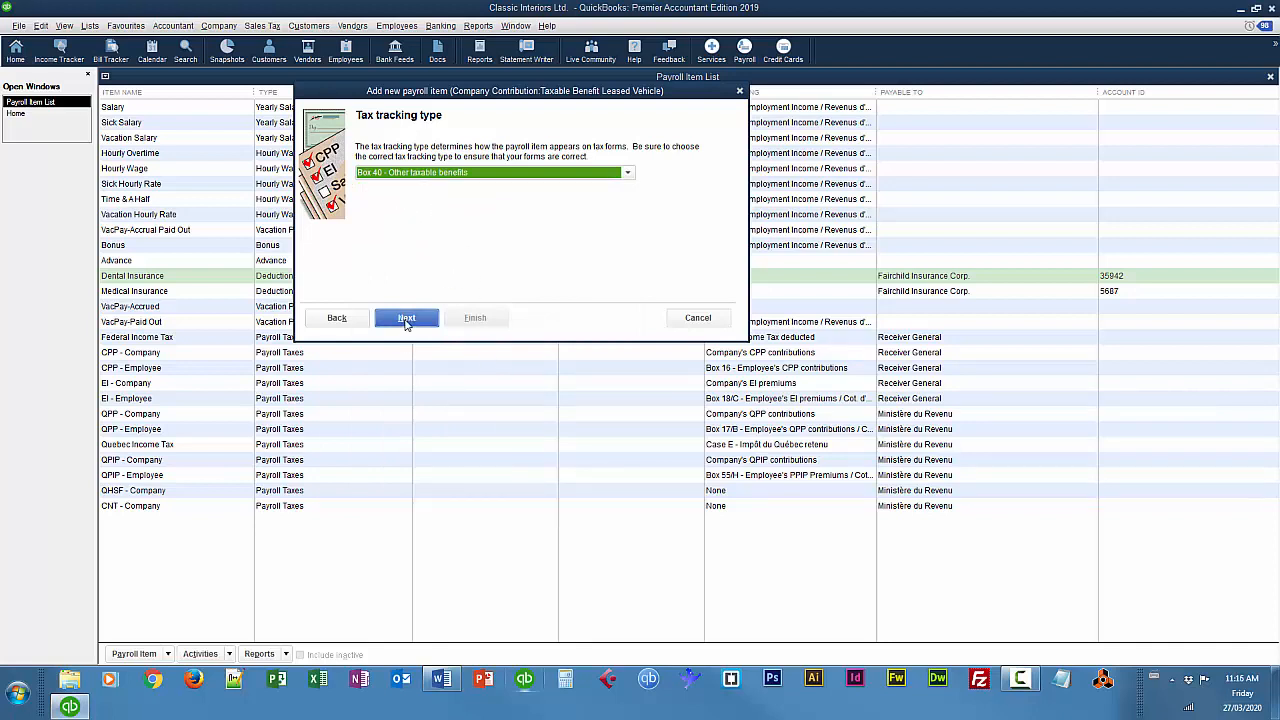
left_click(406, 320)
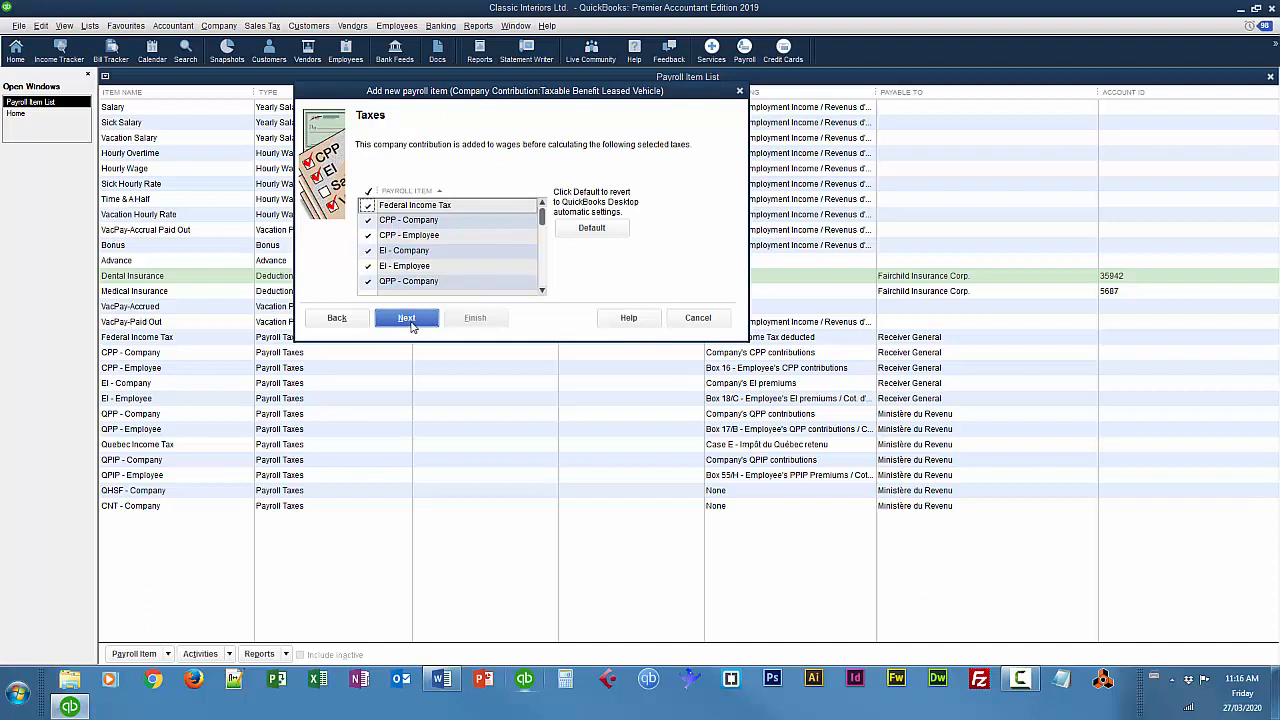
left_click(408, 320)
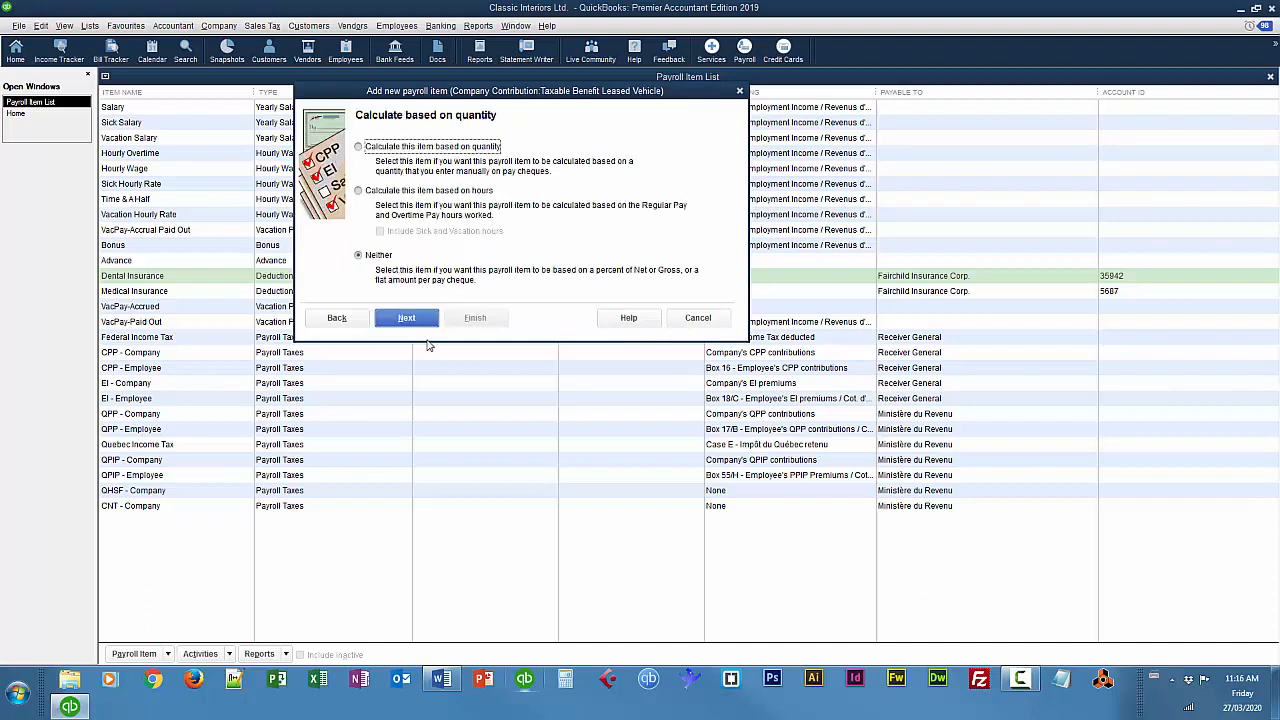
Keep Neither as the quantity basis, set the default rate to 110.00 with no upper limit, and finish the item
left_click(408, 320)
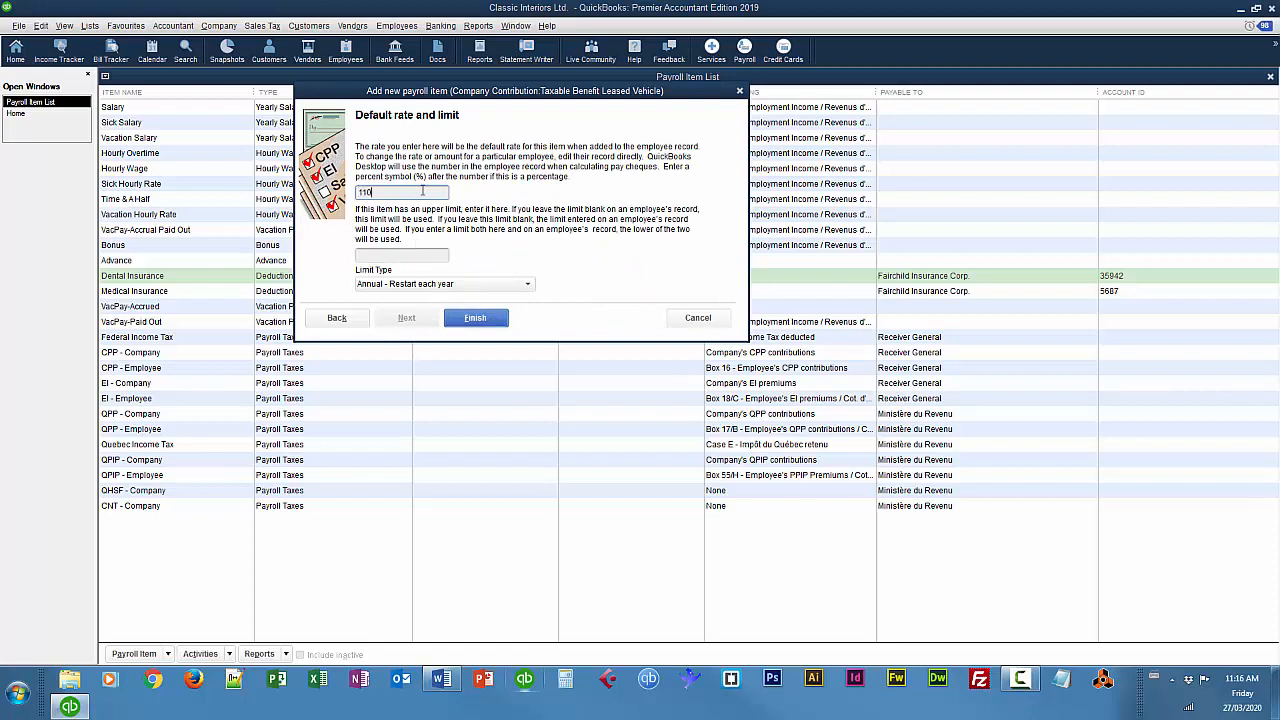
key("Tab")
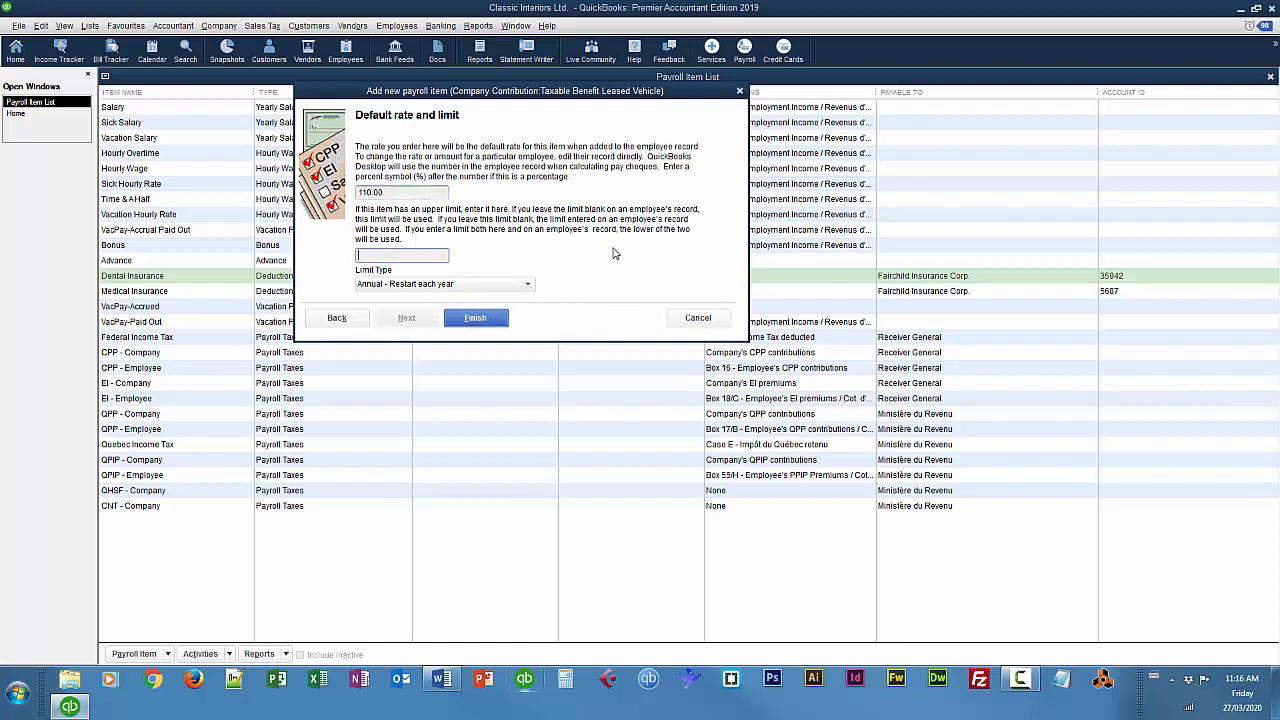
left_click(480, 322)
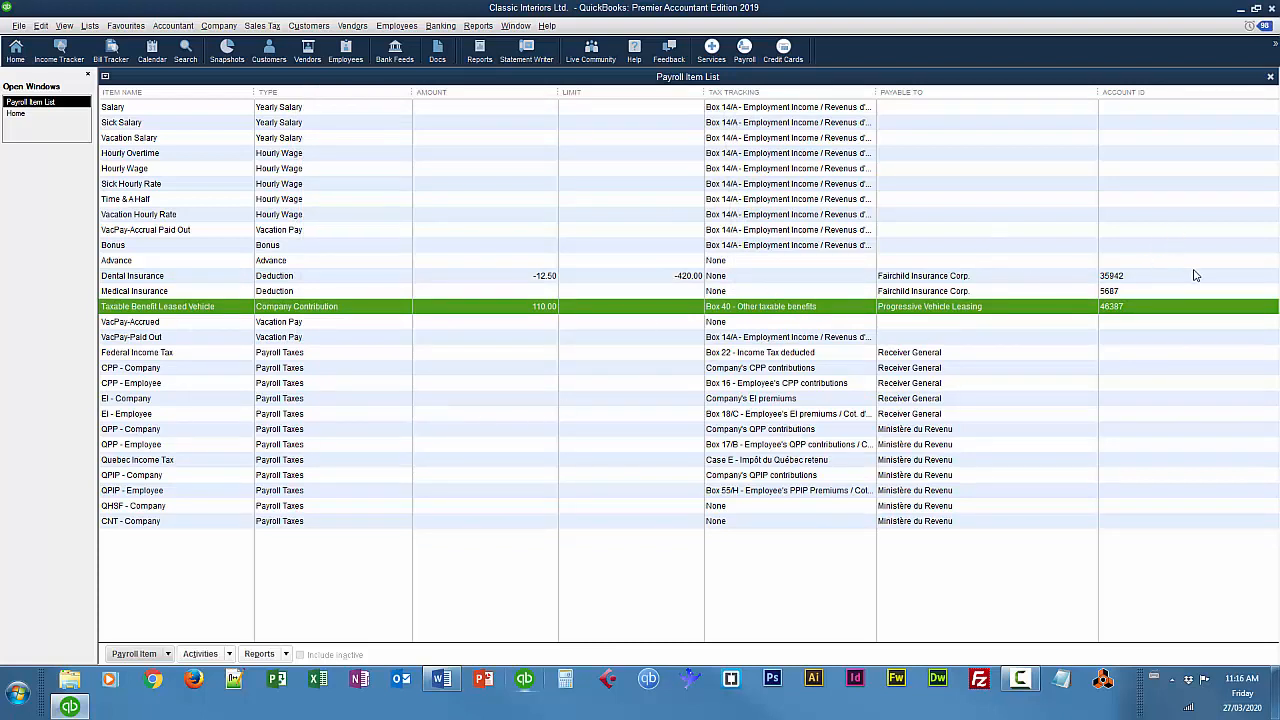
Close the payroll item list and open the payroll info of the third employee listed in the Employee Centre
left_click(1271, 78)
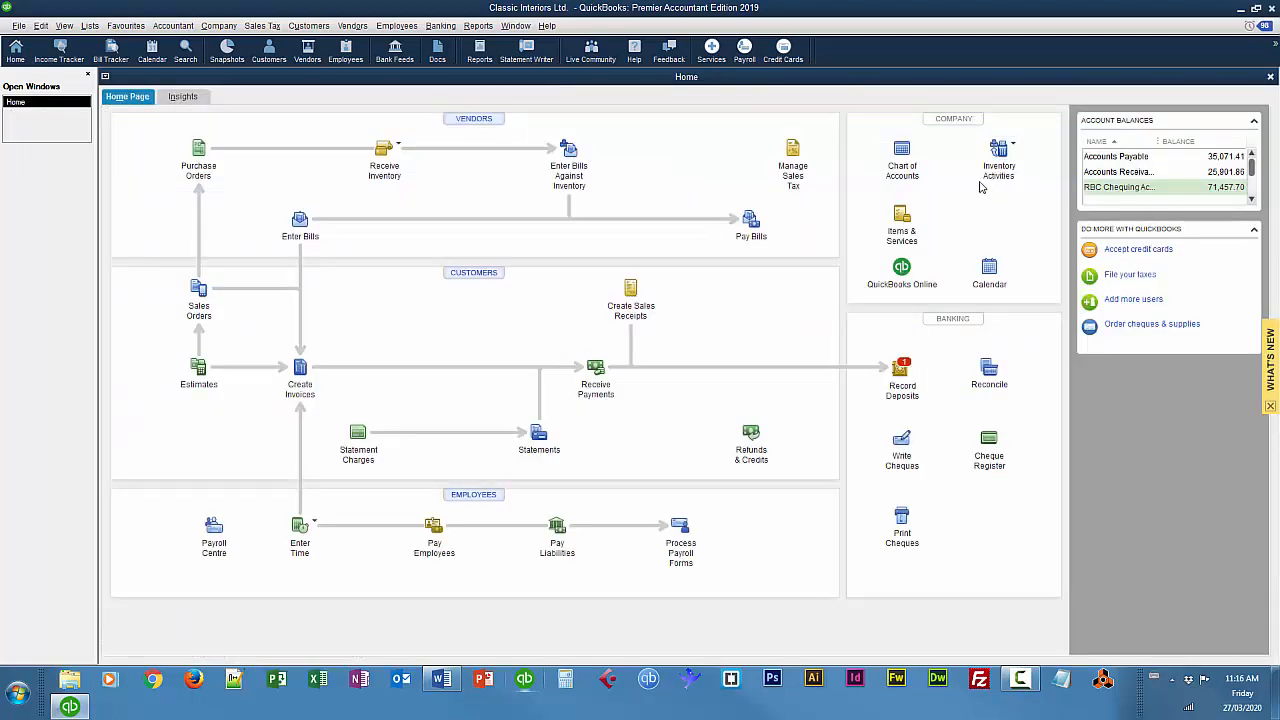
left_click(458, 498)
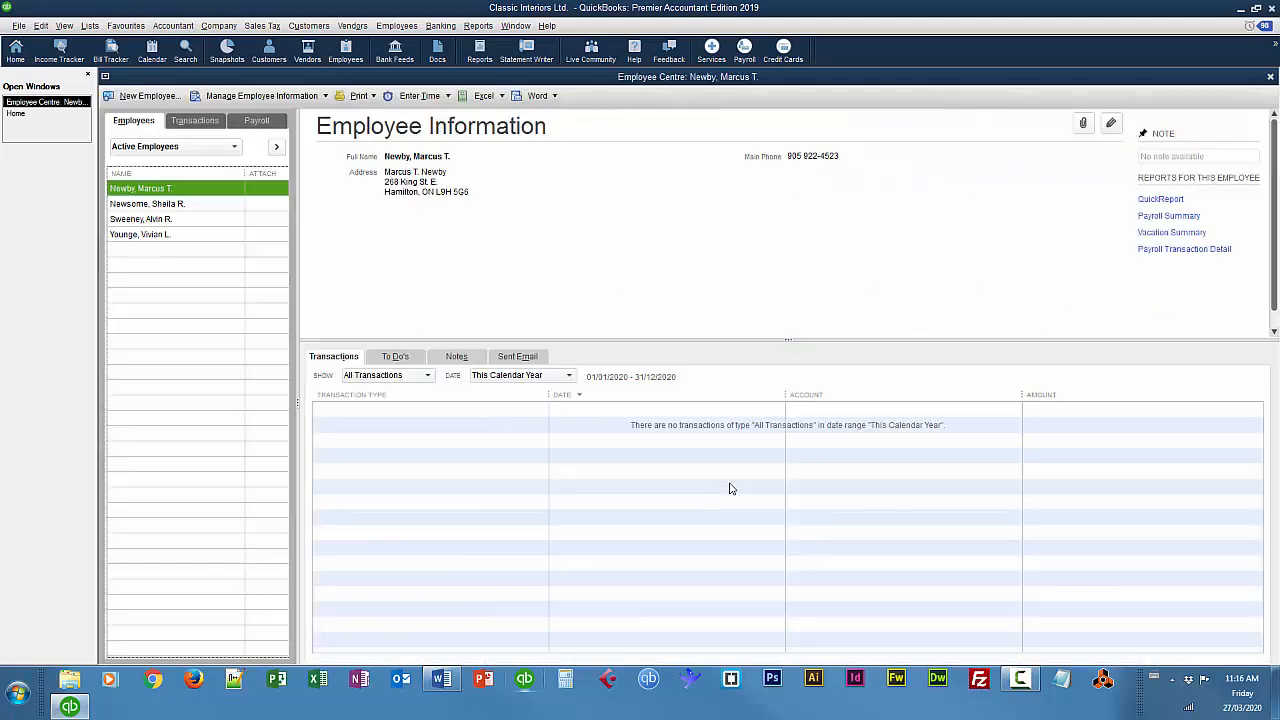
double_click(138, 219)
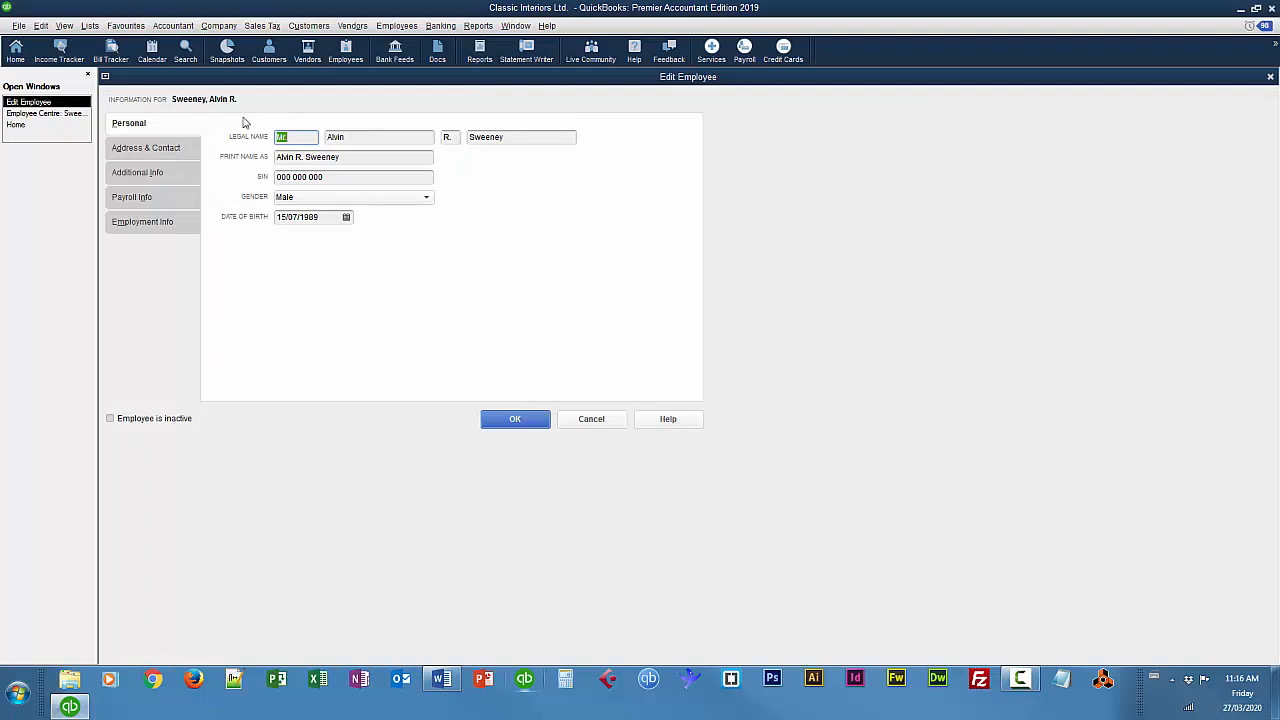
left_click(155, 205)
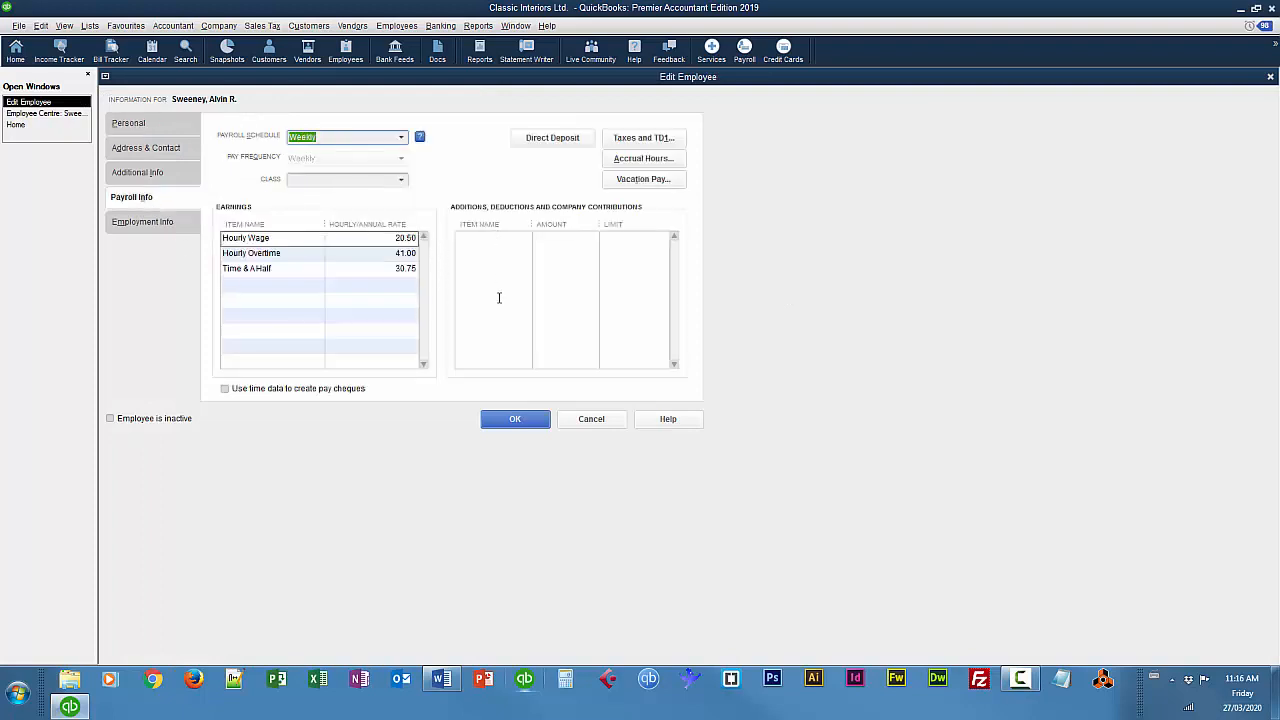
Add the Dental Insurance deduction to the weekly-paid employee's additions, deductions and company contributions
left_click(485, 238)
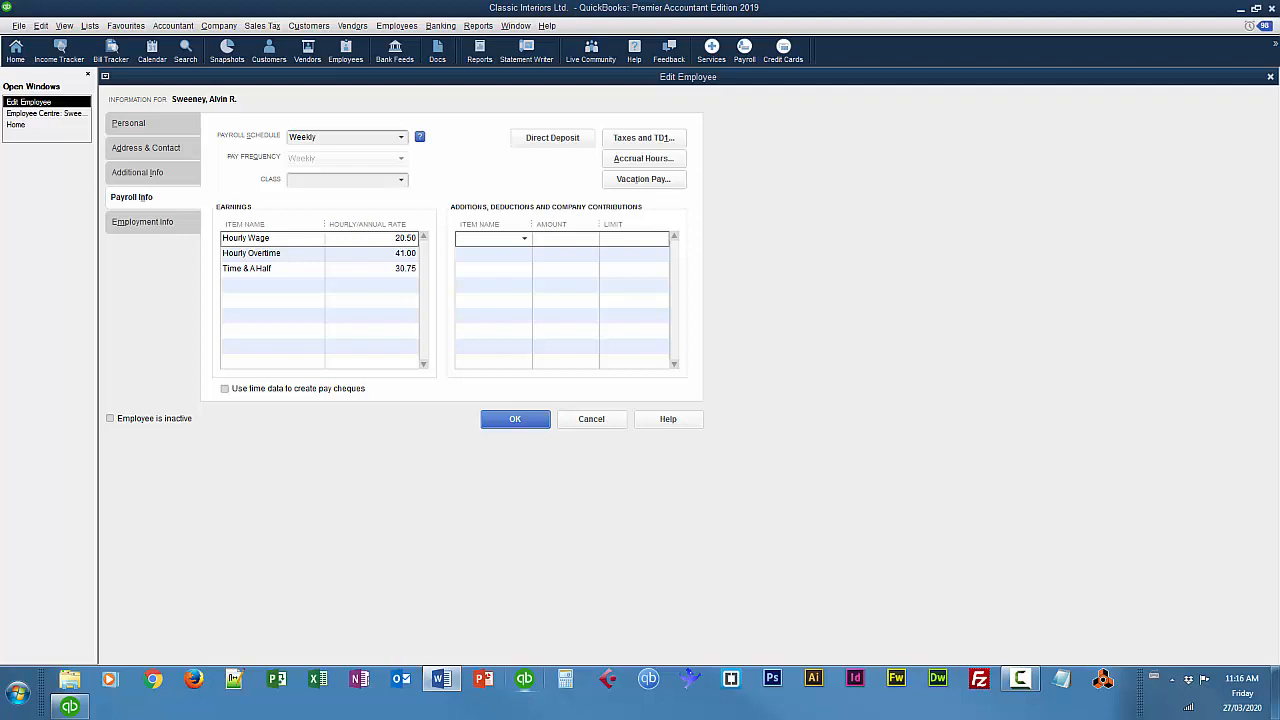
left_click(524, 239)
left_click(510, 288)
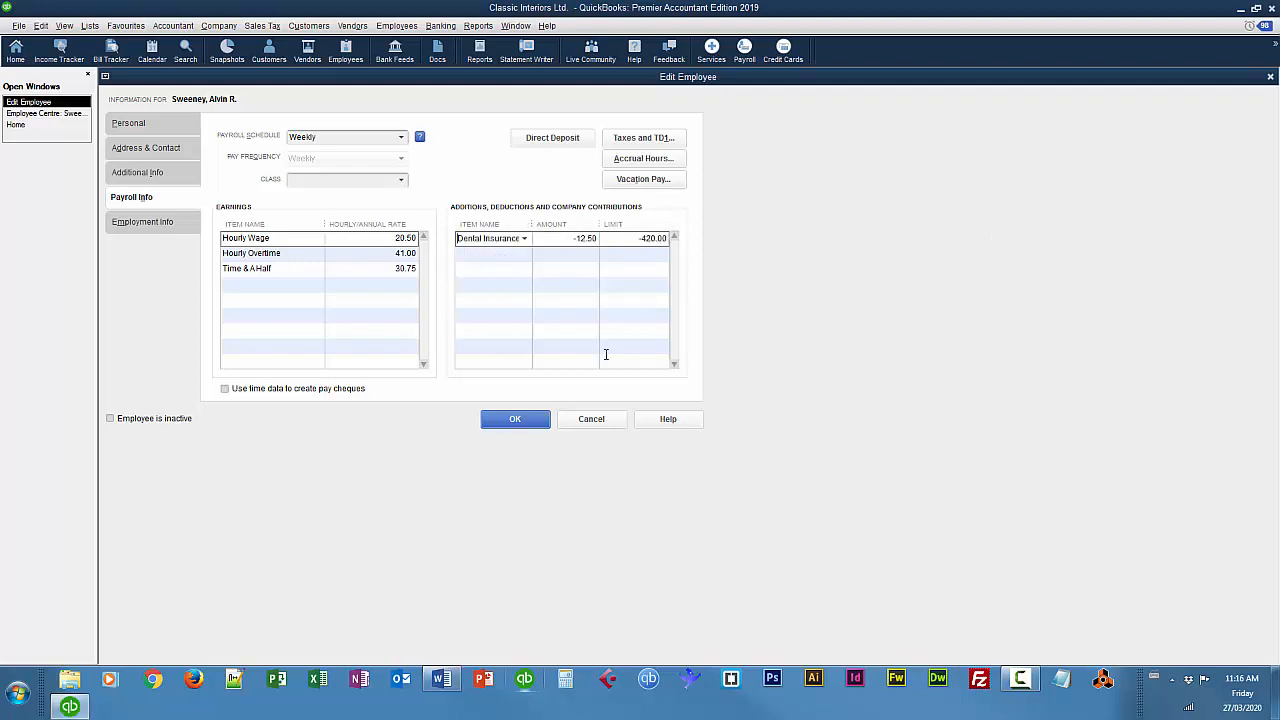
Add the Medical Insurance deduction below Dental Insurance with an amount of 19.95 and save the employee record
left_click(489, 255)
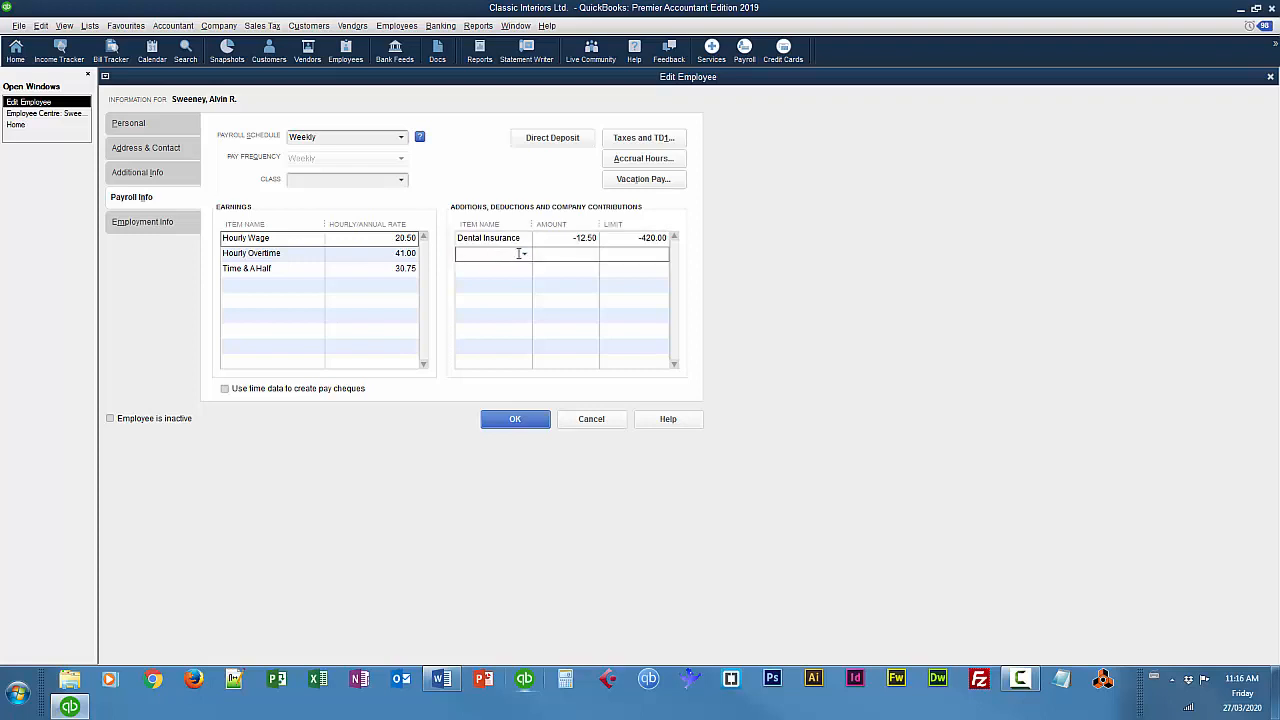
left_click(522, 254)
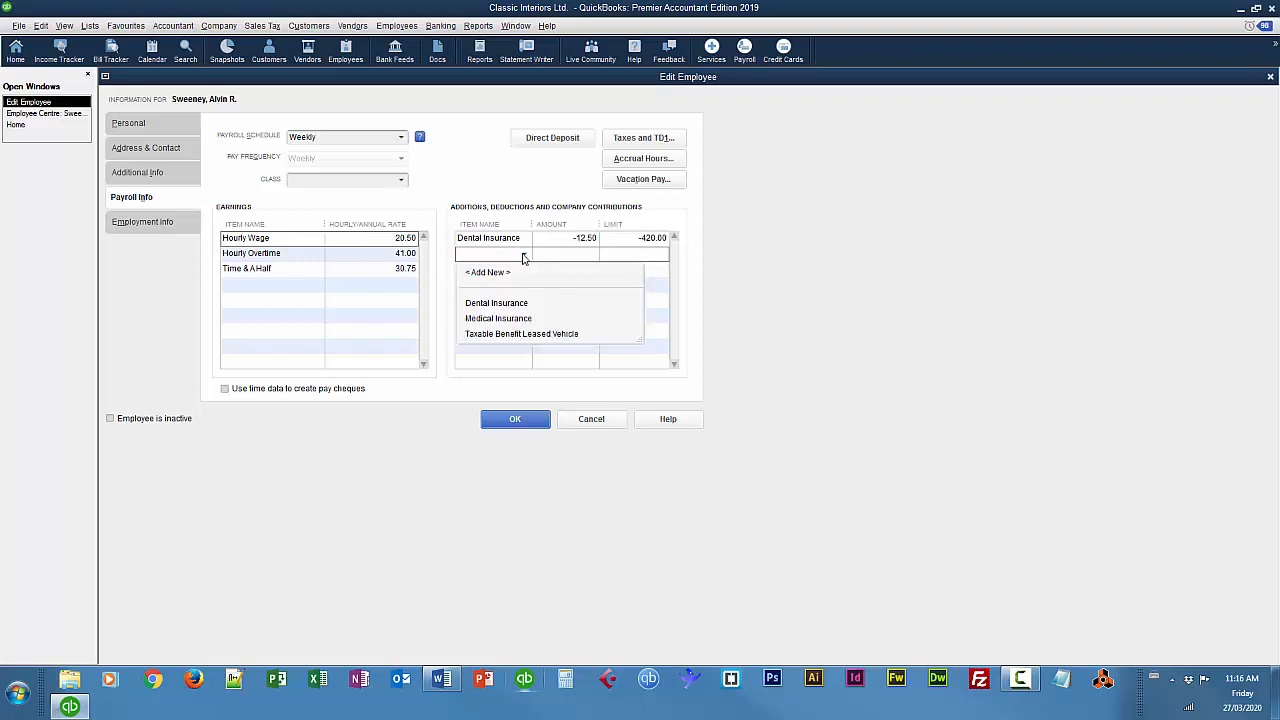
left_click(514, 320)
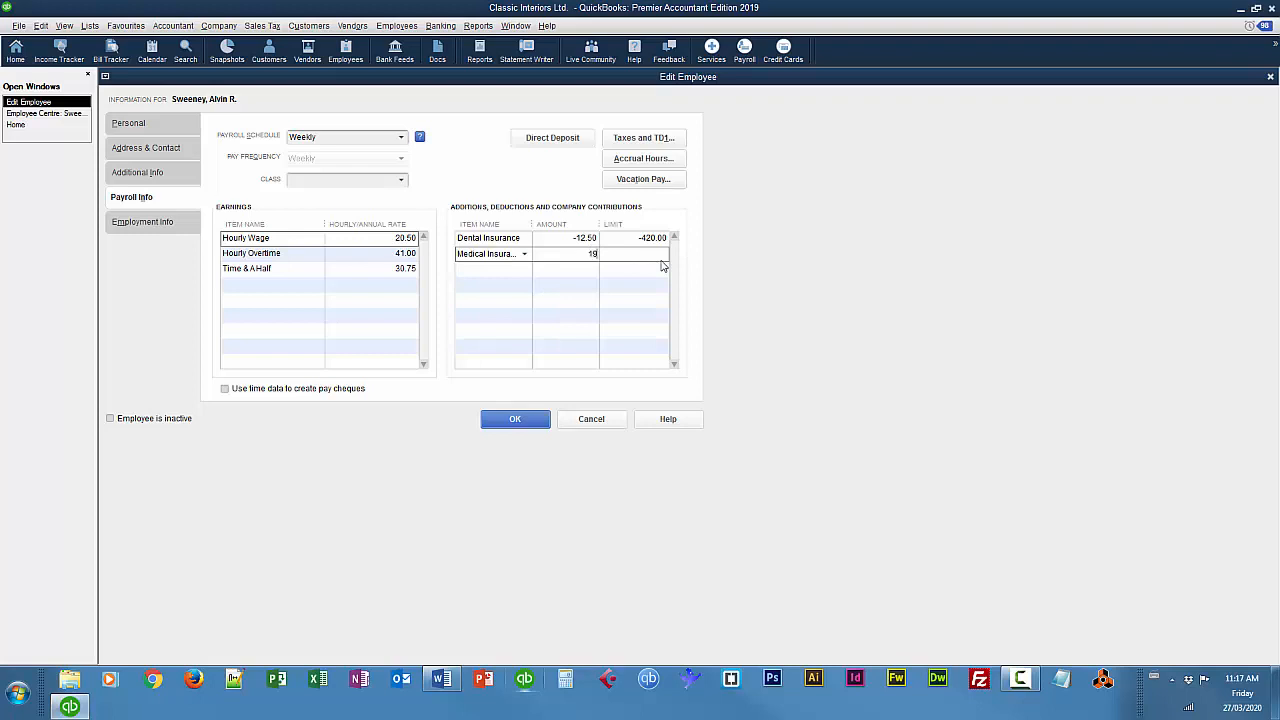
type("19.95")
key("Tab")
left_click(540, 422)
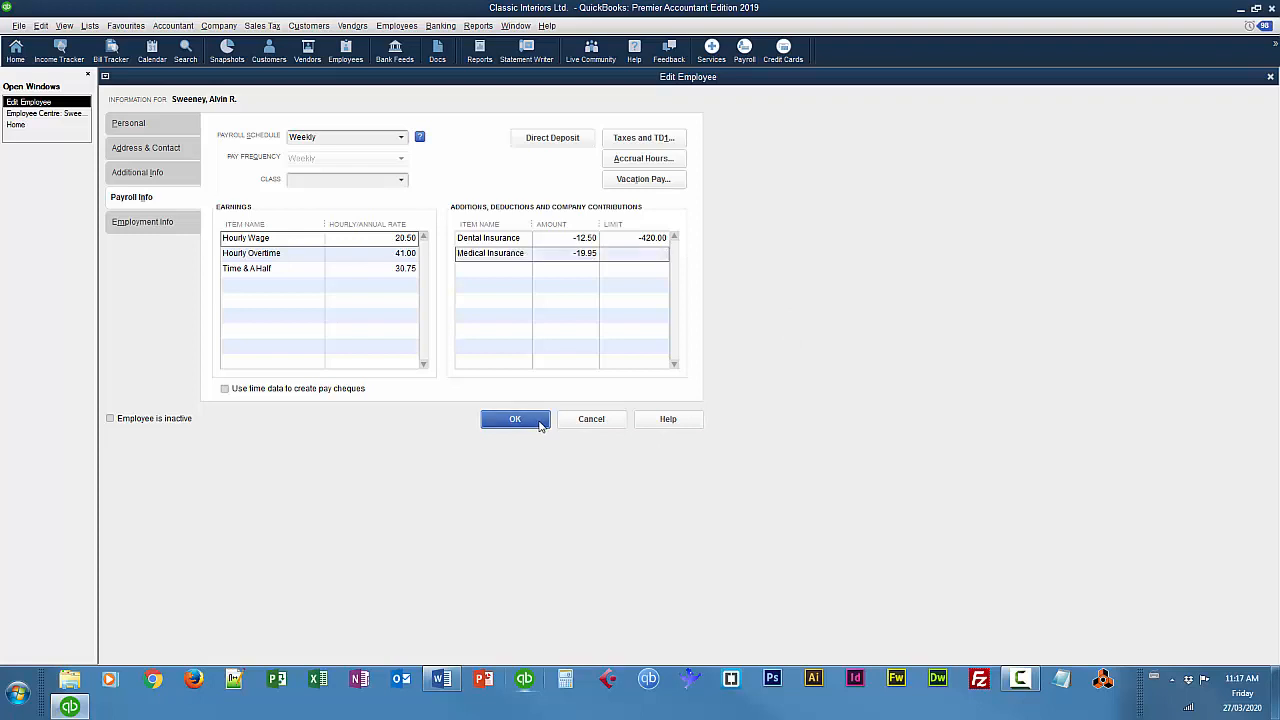
Open the second listed employee's payroll info and add the Dental Insurance deduction
double_click(190, 205)
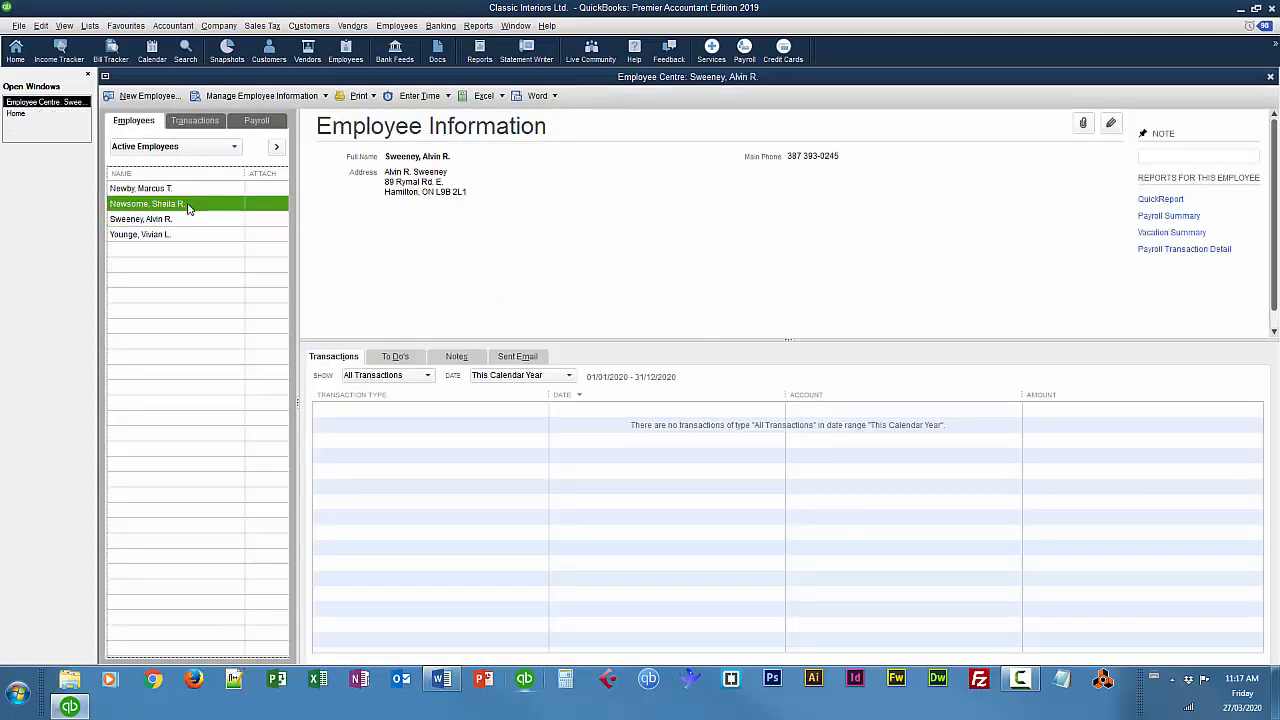
left_click(187, 203)
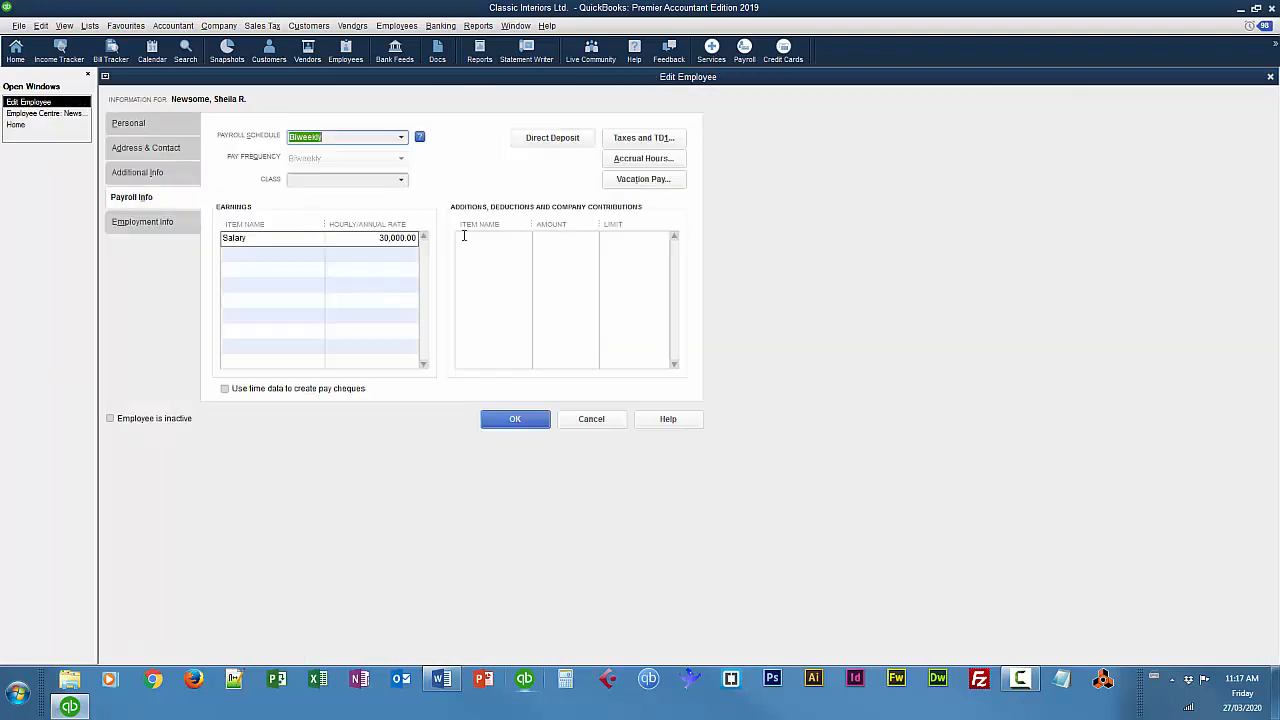
left_click(484, 237)
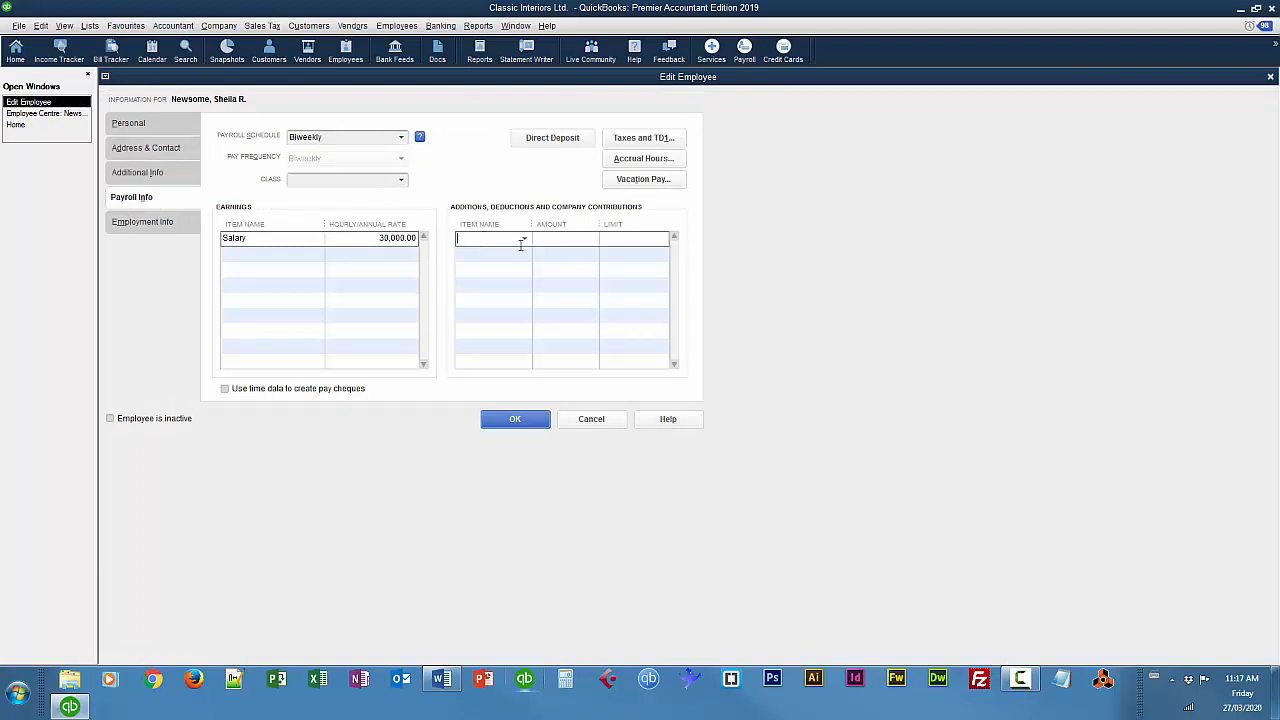
left_click(524, 239)
left_click(511, 289)
Add the Medical Insurance deduction below Dental Insurance for the biweekly-paid employee with an amount of 21.50
left_click(484, 256)
left_click(524, 256)
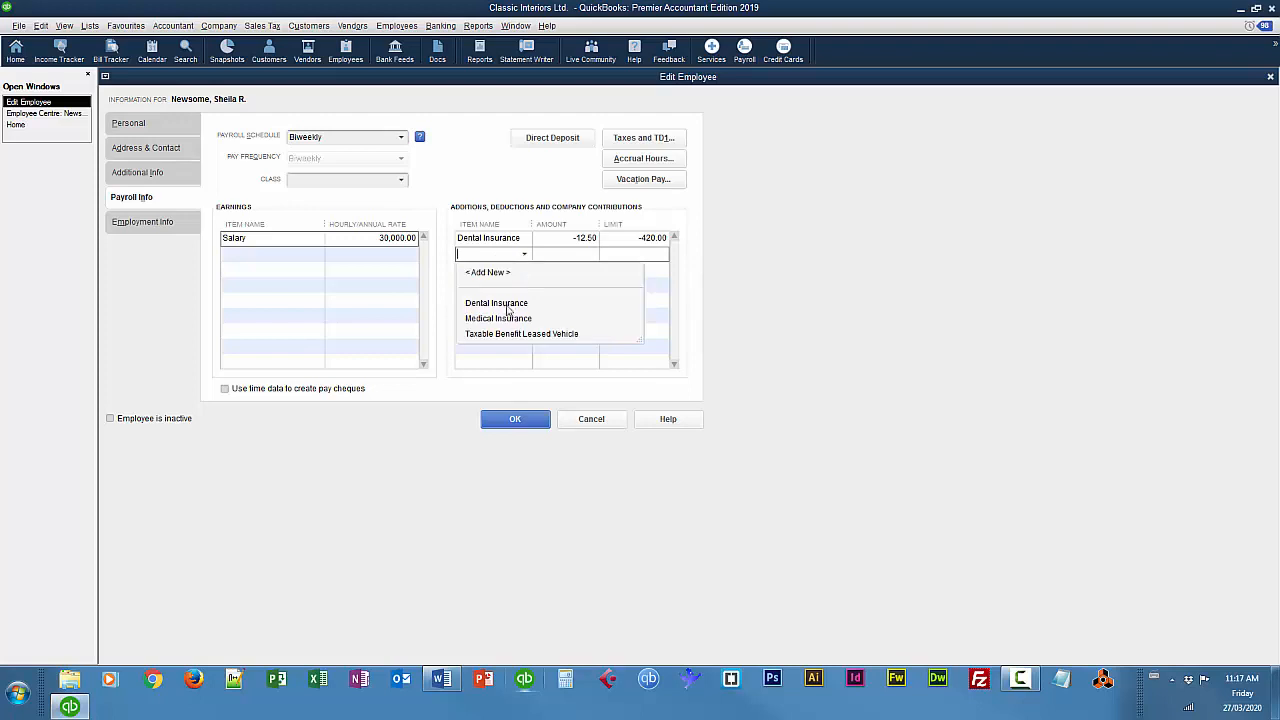
left_click(505, 319)
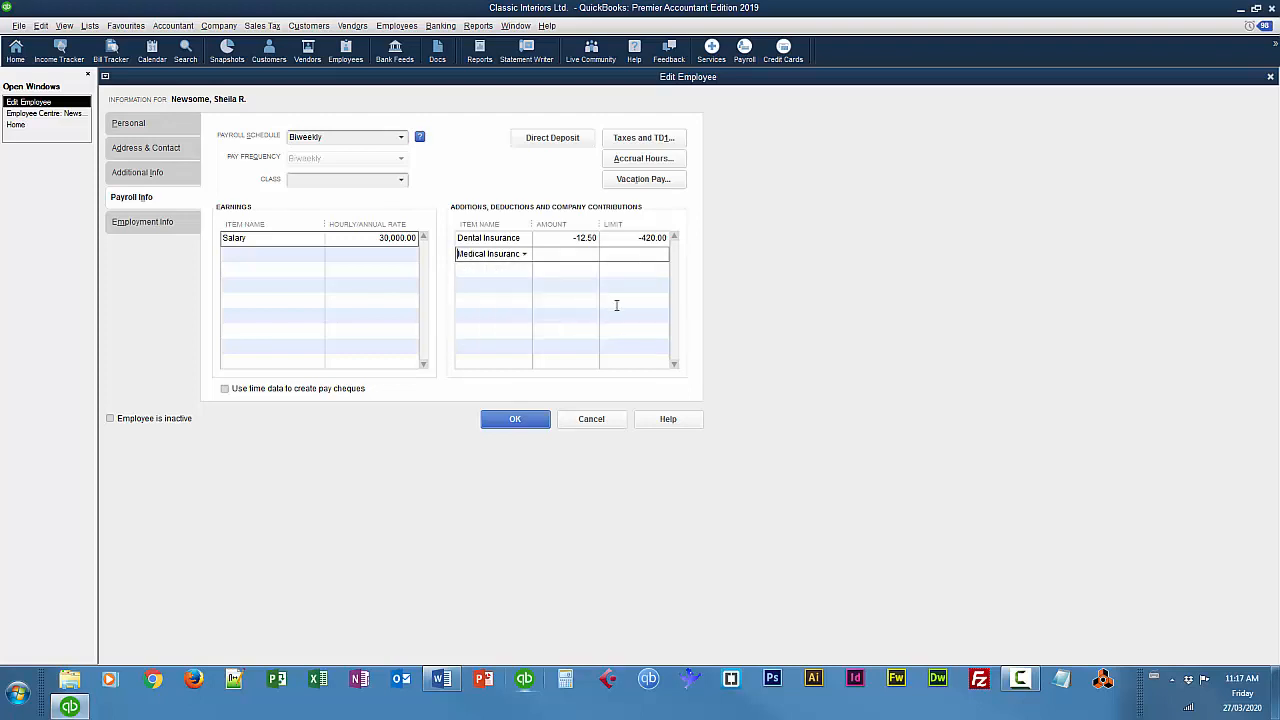
left_click(577, 254)
type("21.50")
key("Tab")
Add the Taxable Benefit Leased Vehicle item below Medical Insurance and save the employee record
left_click(510, 270)
left_click(523, 269)
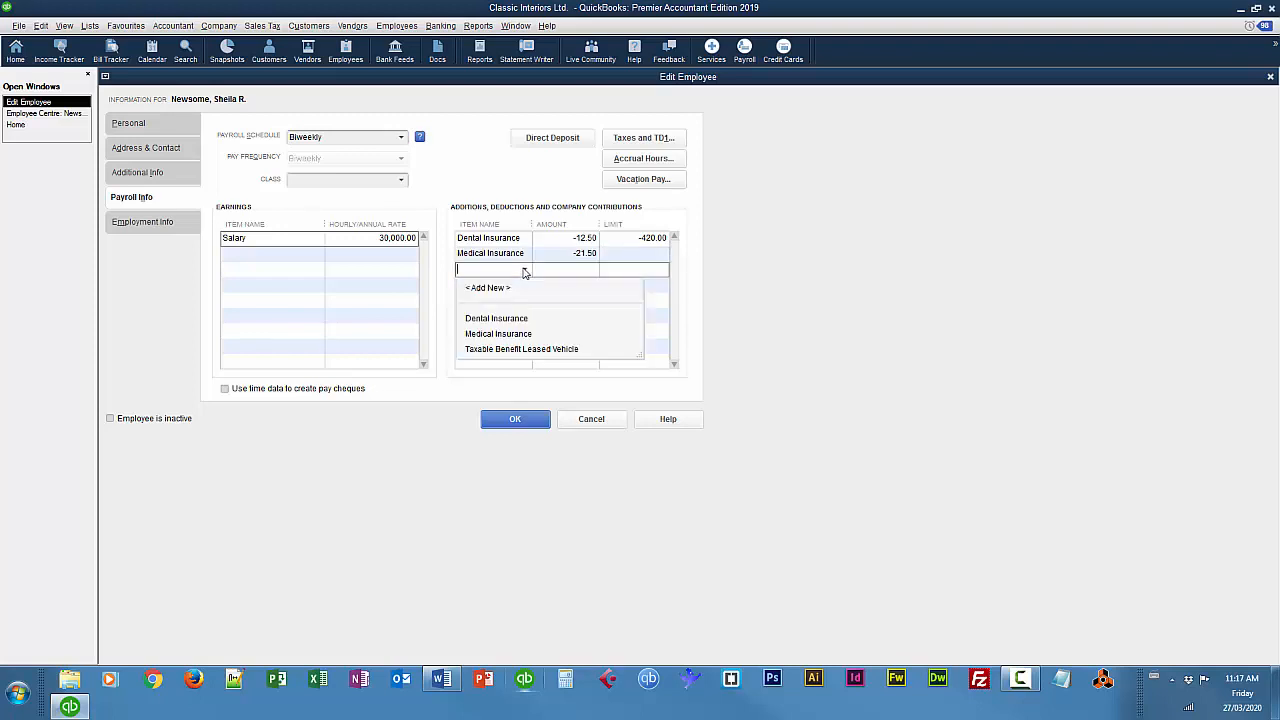
left_click(523, 347)
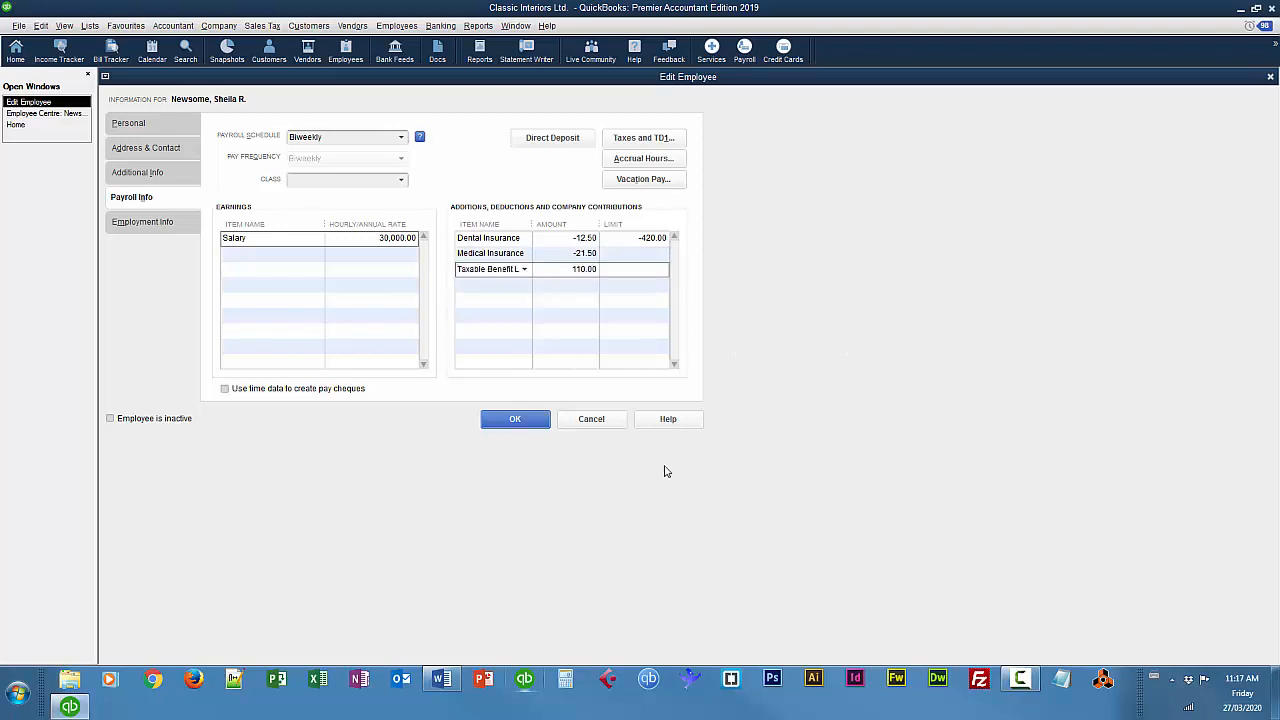
left_click(515, 421)
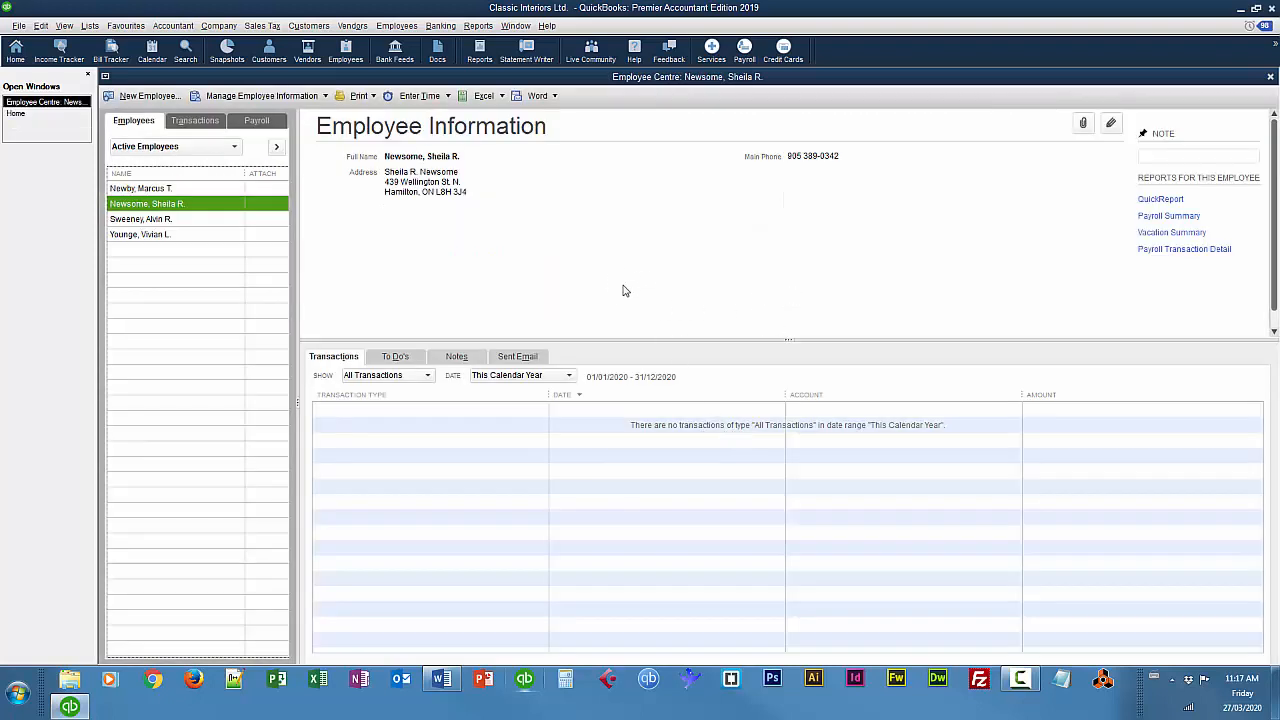
Open the first listed employee's payroll info and add the Dental Insurance deduction
double_click(145, 190)
left_click(165, 200)
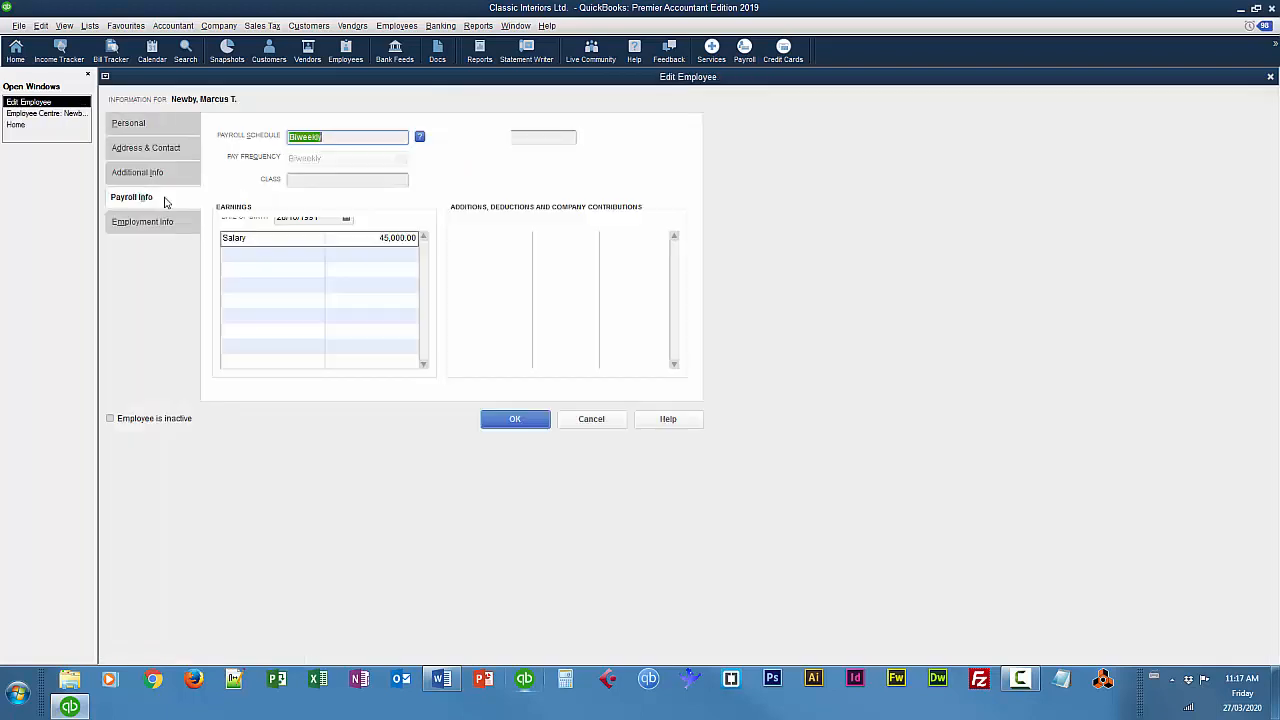
left_click(521, 239)
left_click(523, 241)
left_click(512, 288)
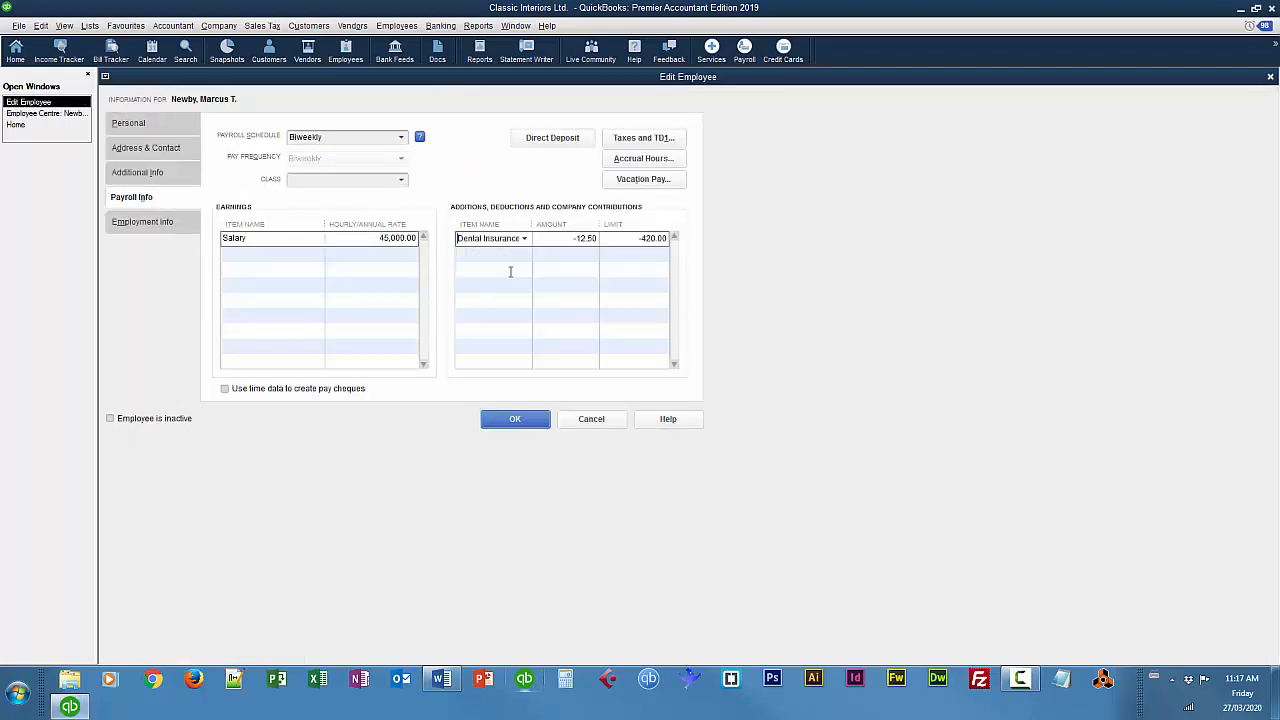
Add the Medical Insurance deduction with an amount of 15.95 to the first listed employee and save the record
left_click(518, 255)
left_click(523, 256)
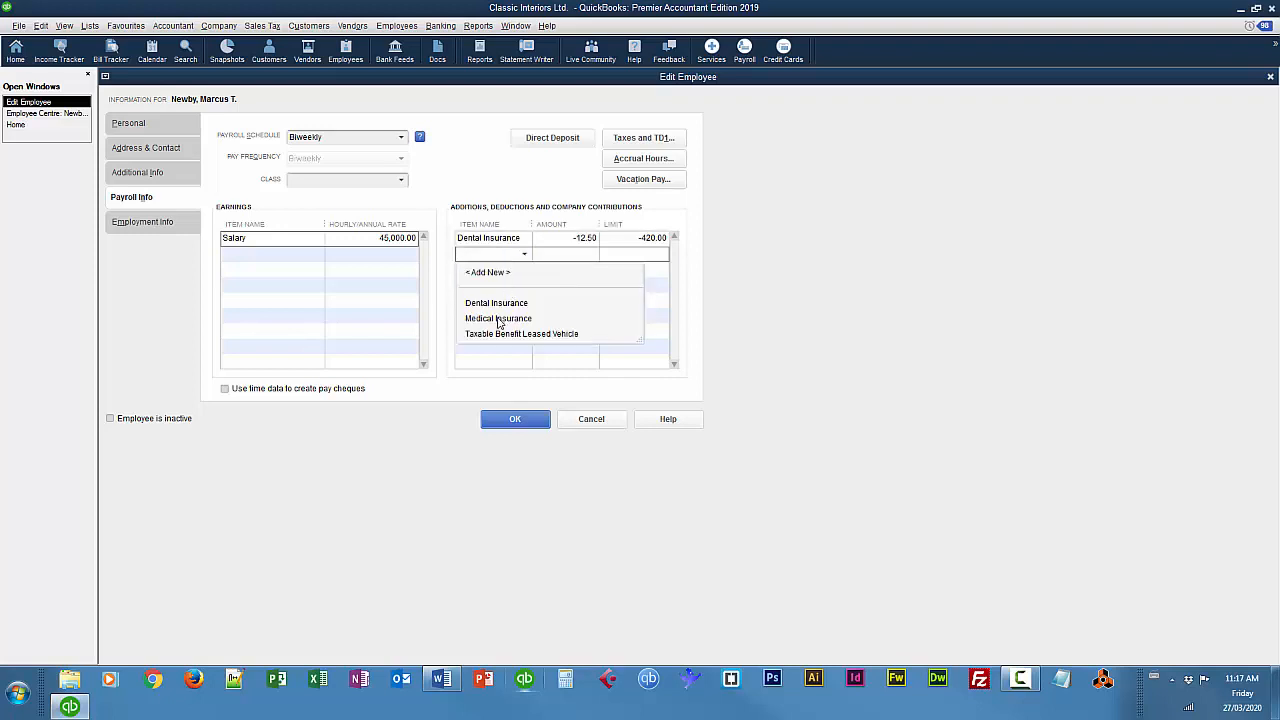
left_click(502, 318)
left_click(548, 256)
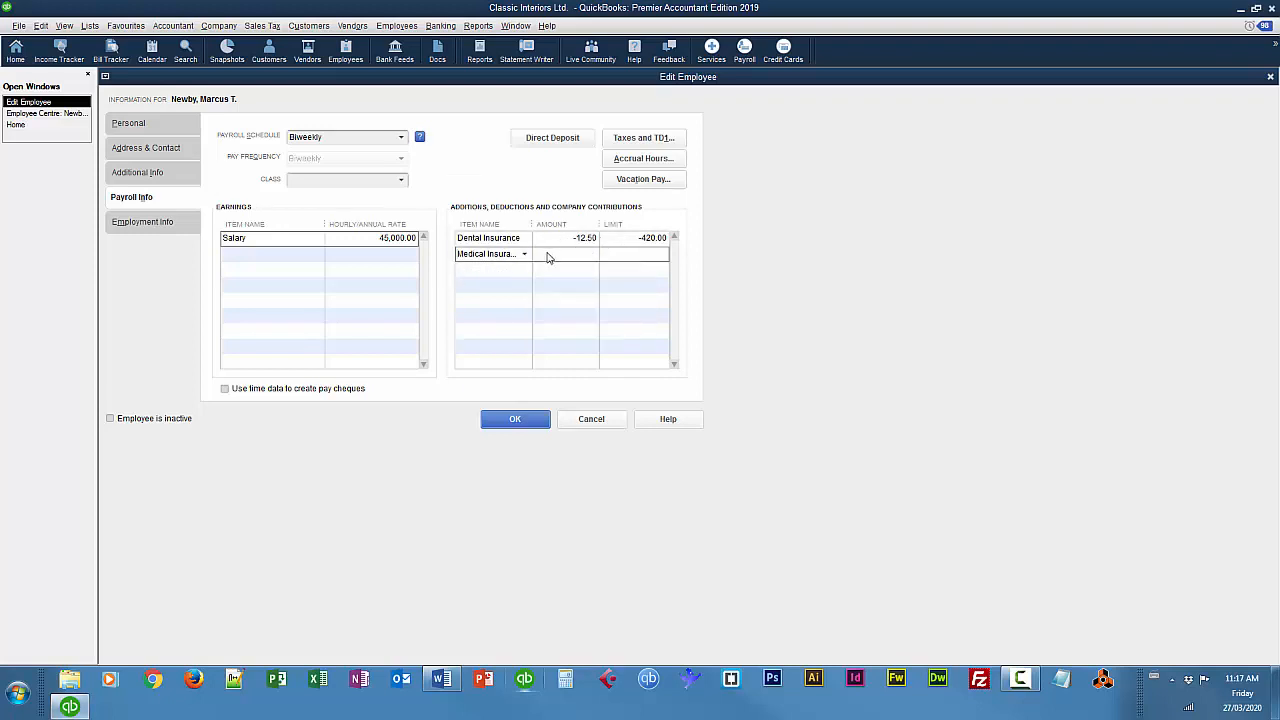
type("15.95")
left_click(515, 419)
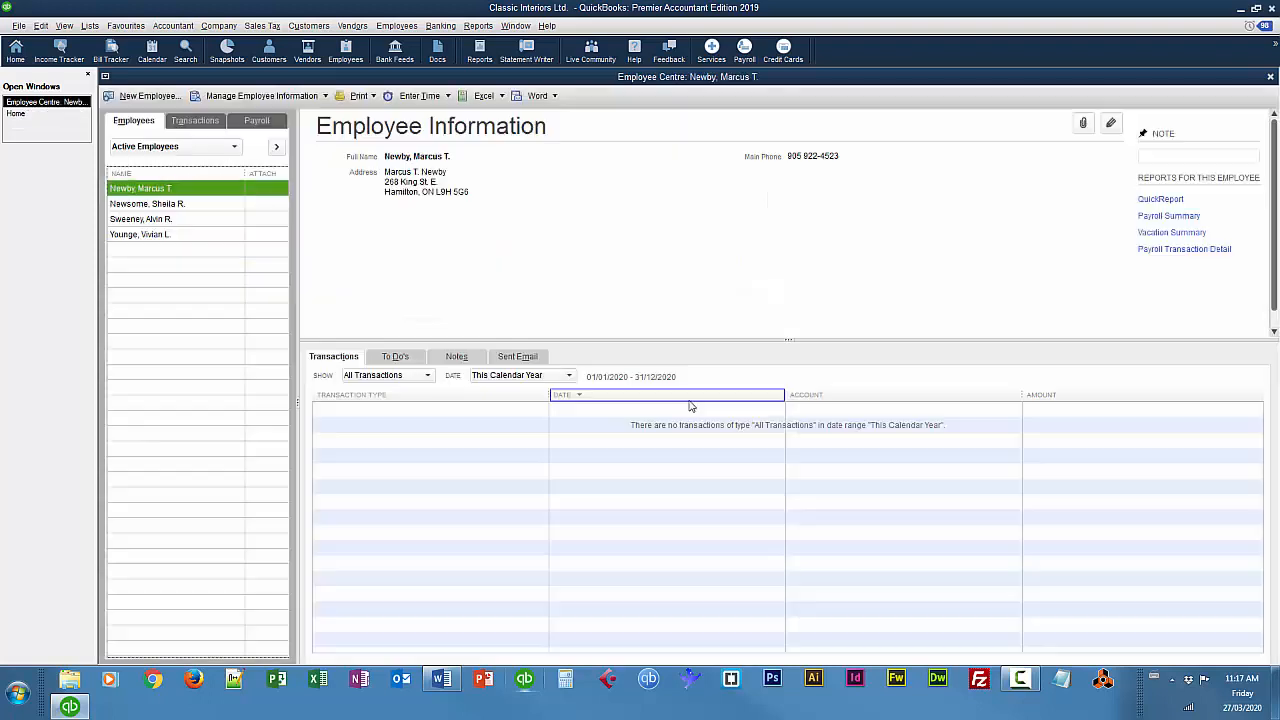
Open the fourth listed employee's payroll info and add the Dental Insurance deduction
double_click(155, 236)
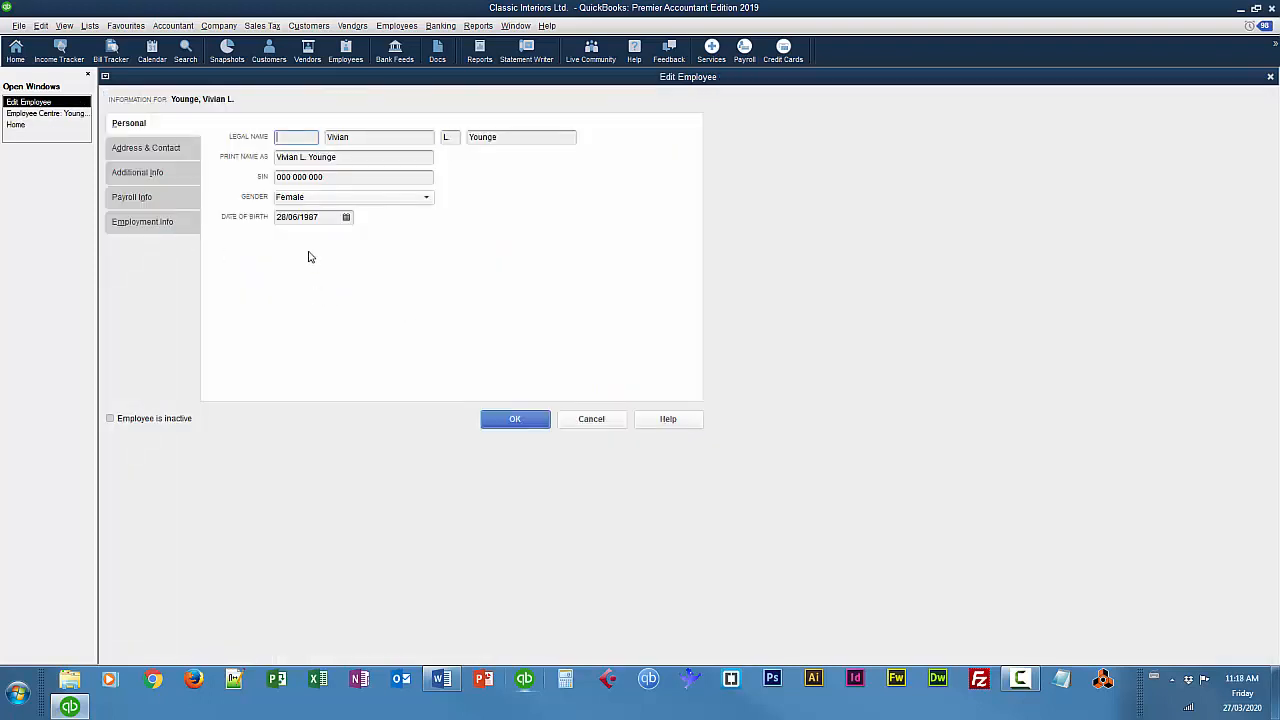
left_click(165, 199)
left_click(520, 234)
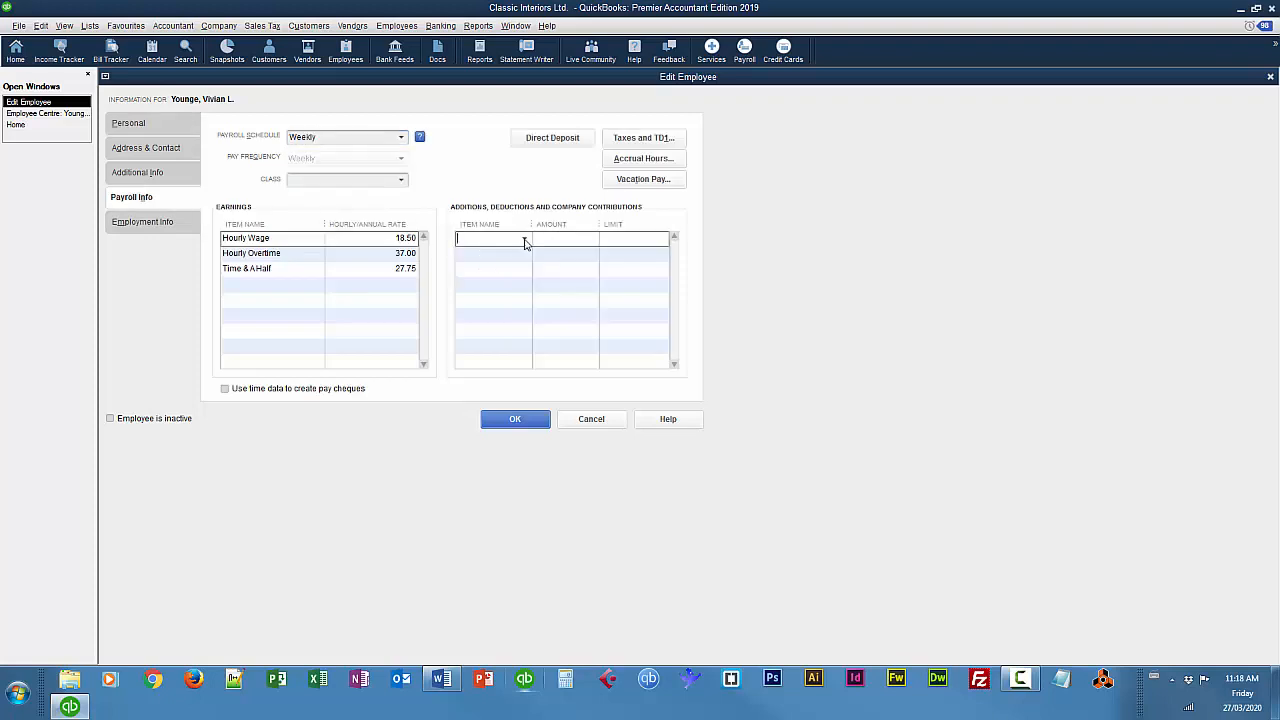
left_click(525, 239)
left_click(513, 289)
Add the Medical Insurance deduction with an amount of 15.95 to the fourth listed employee and save the record
left_click(511, 254)
left_click(523, 255)
left_click(497, 320)
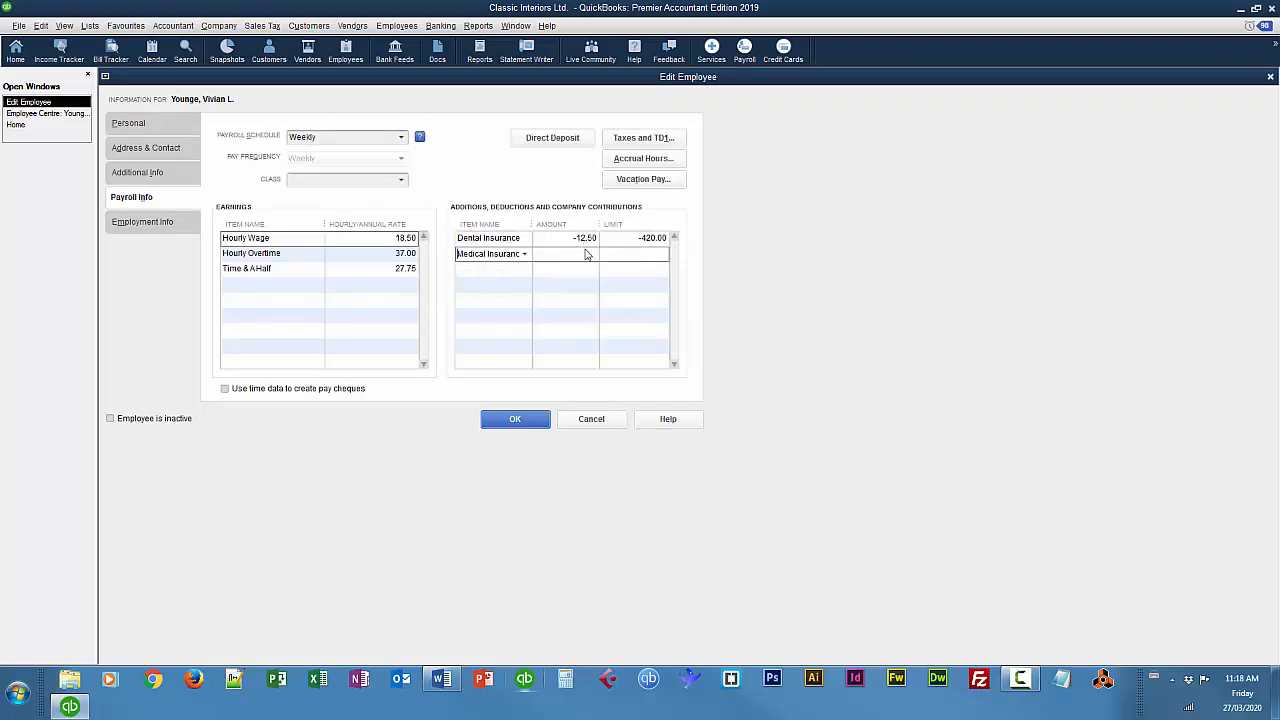
type("15.95")
left_click(514, 420)
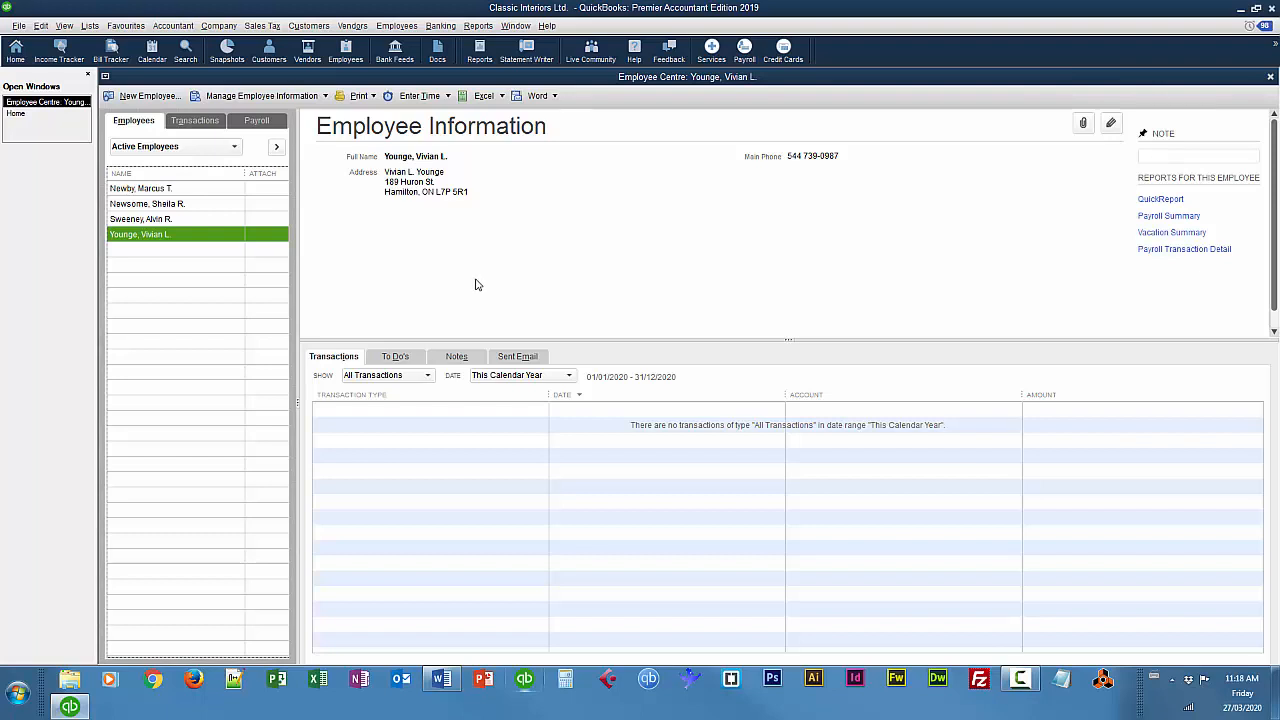
Set the company's Payroll & Employees preferences to assign one class per earnings item, and save them
left_click(40, 26)
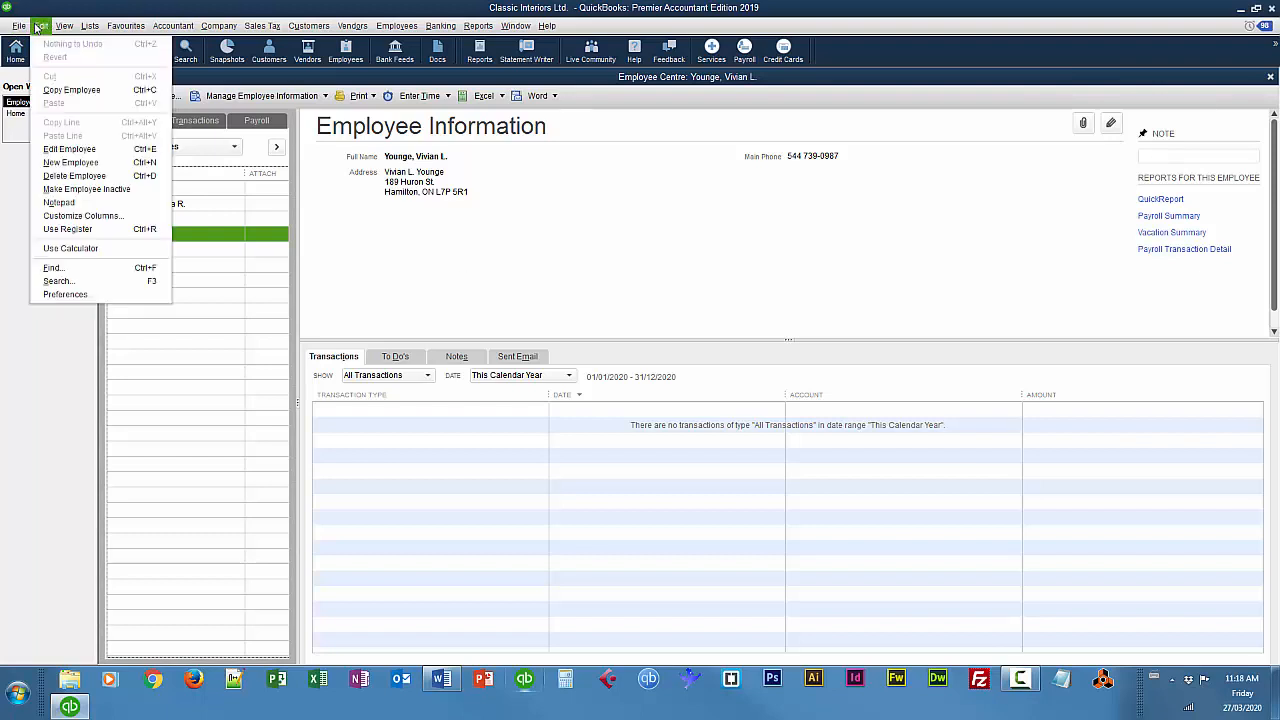
left_click(65, 294)
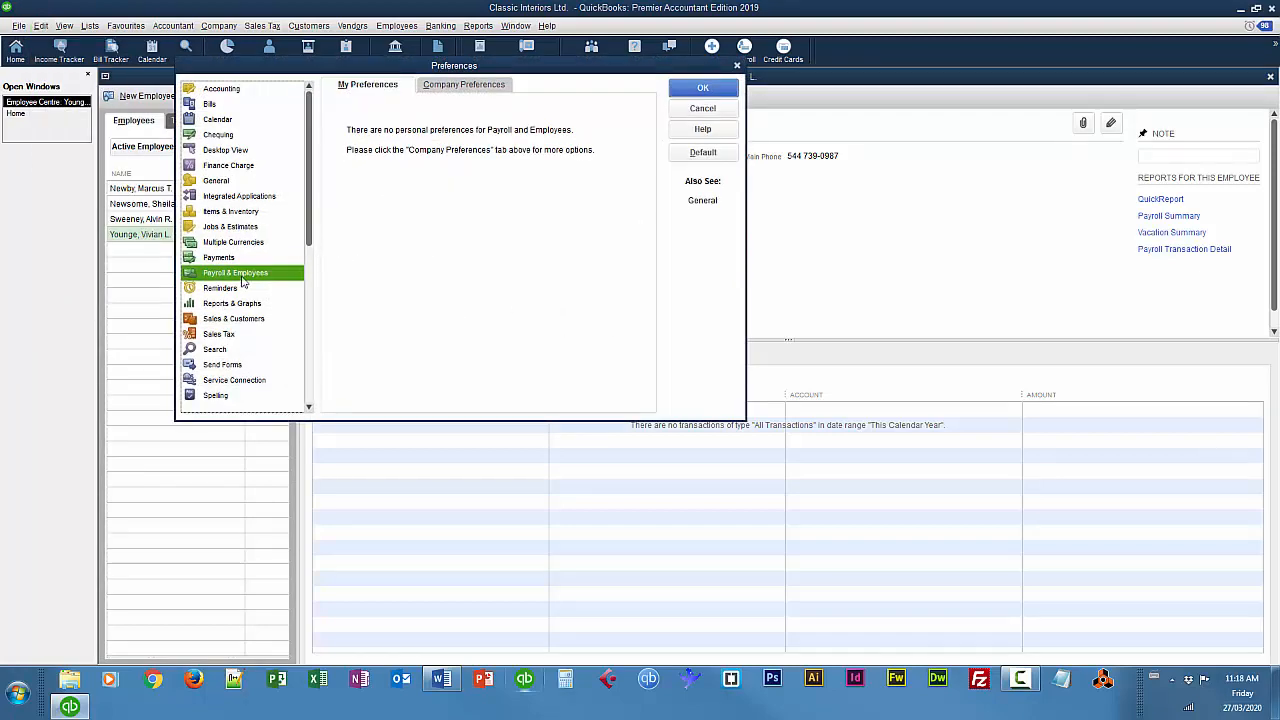
left_click(460, 88)
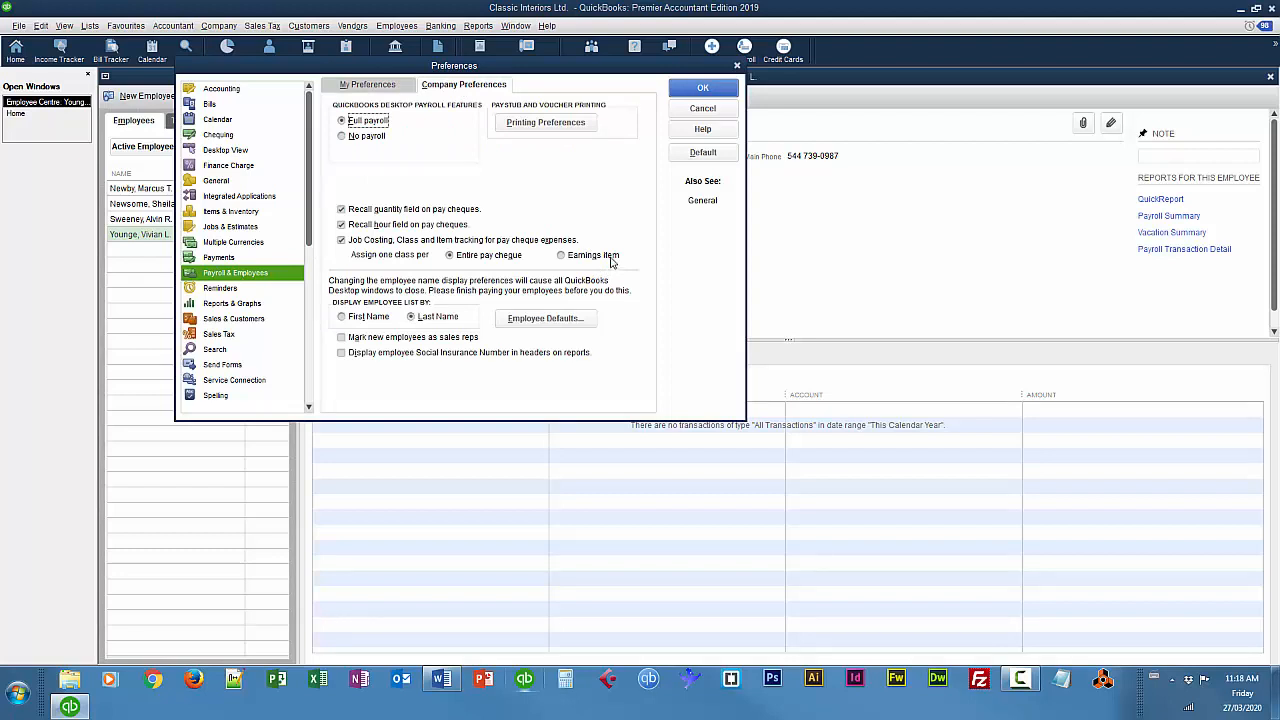
left_click(567, 256)
left_click(708, 90)
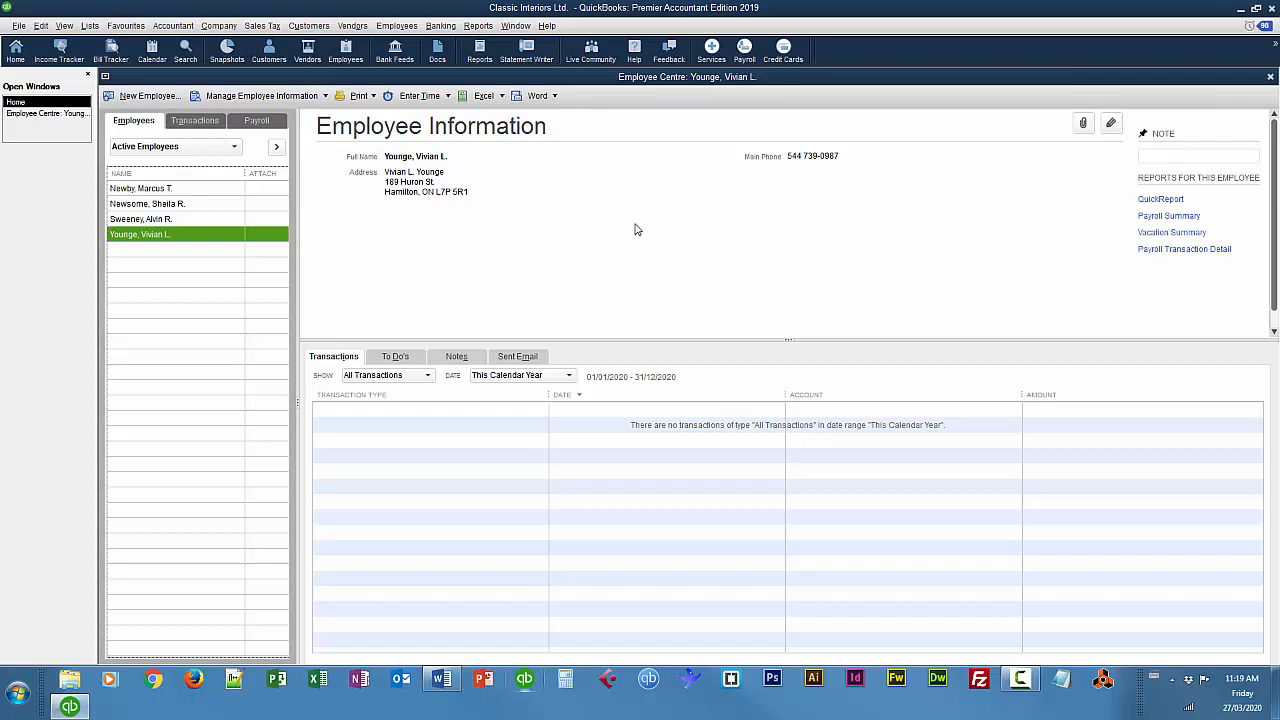
Set the class to Carpet in the third listed employee's payroll info and save the record
left_click(154, 222)
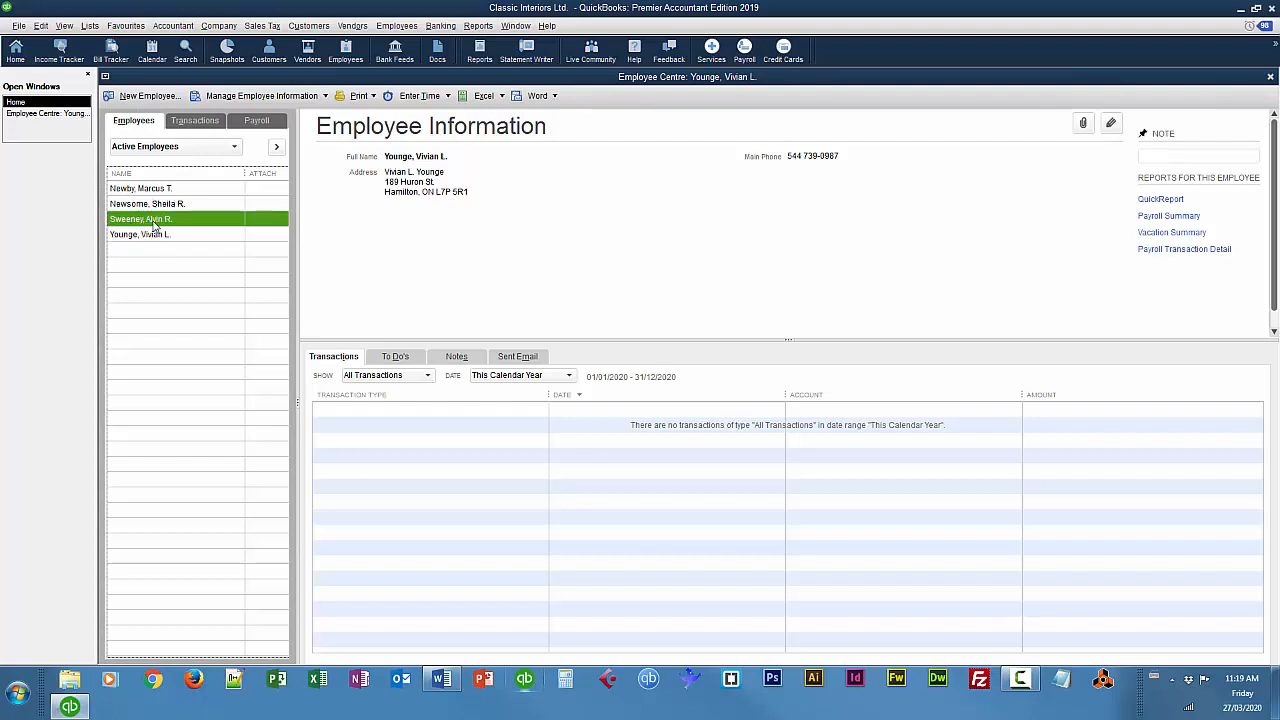
double_click(154, 222)
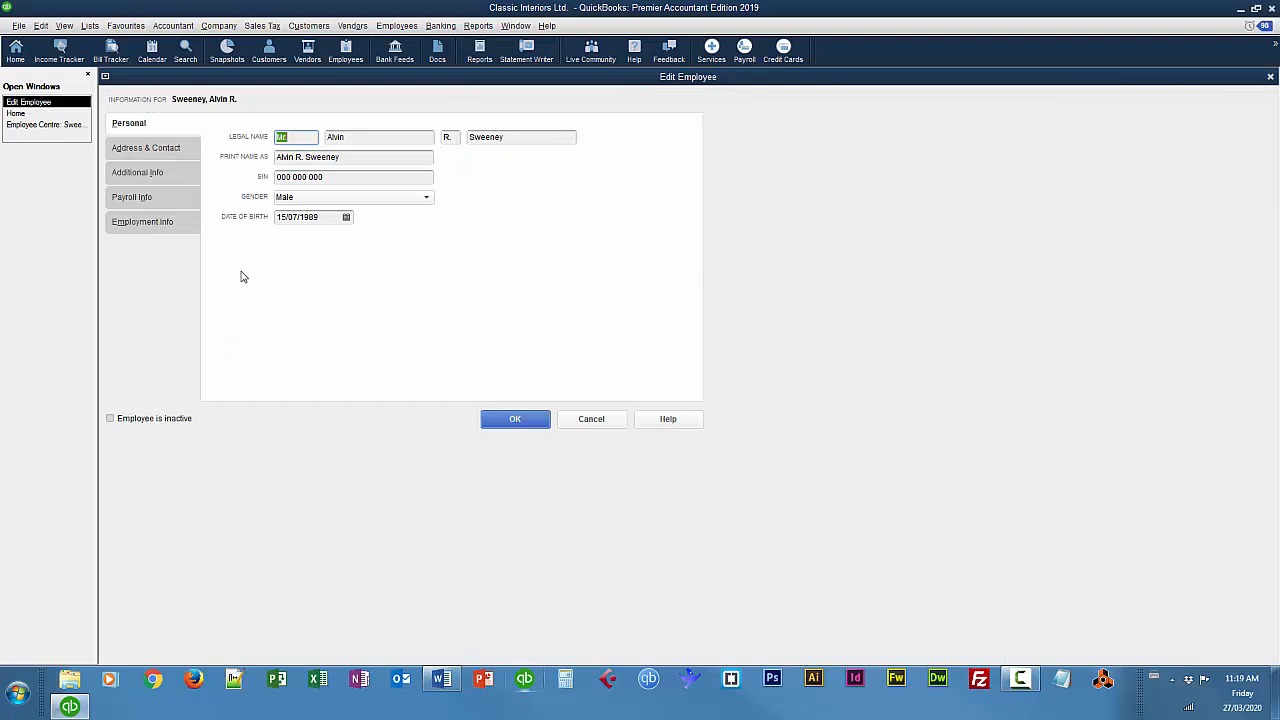
left_click(153, 201)
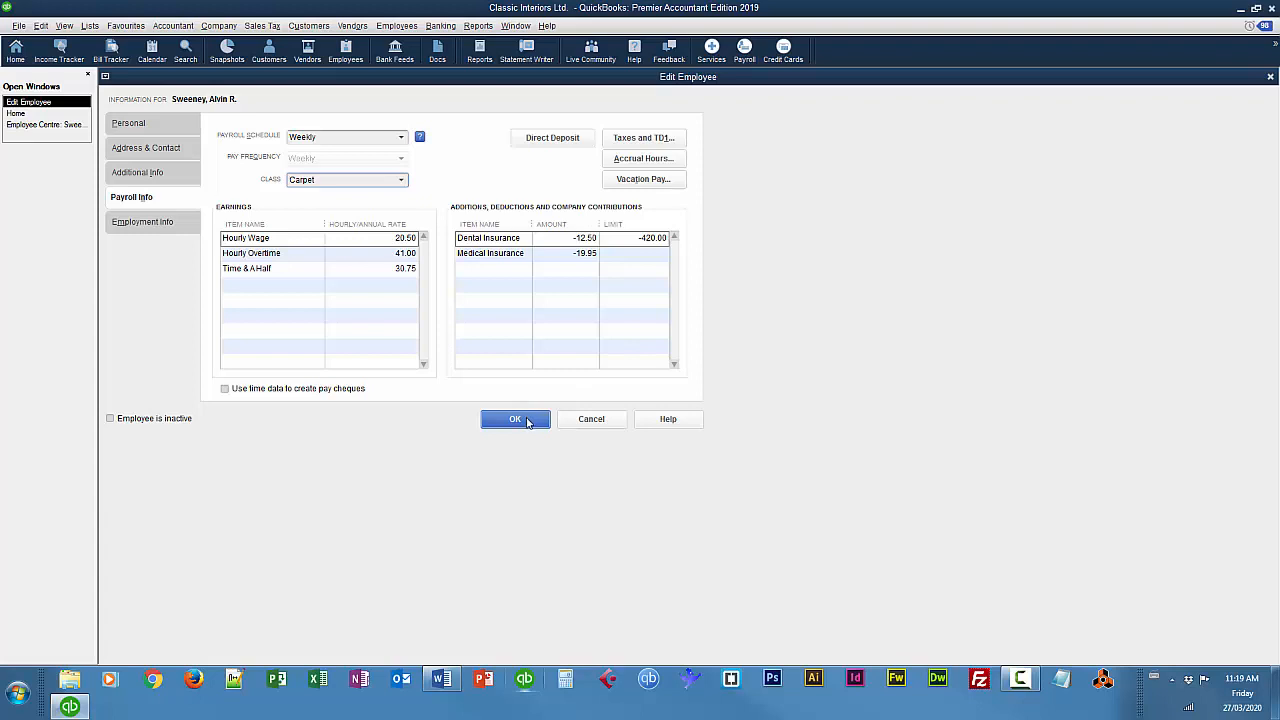
left_click(515, 419)
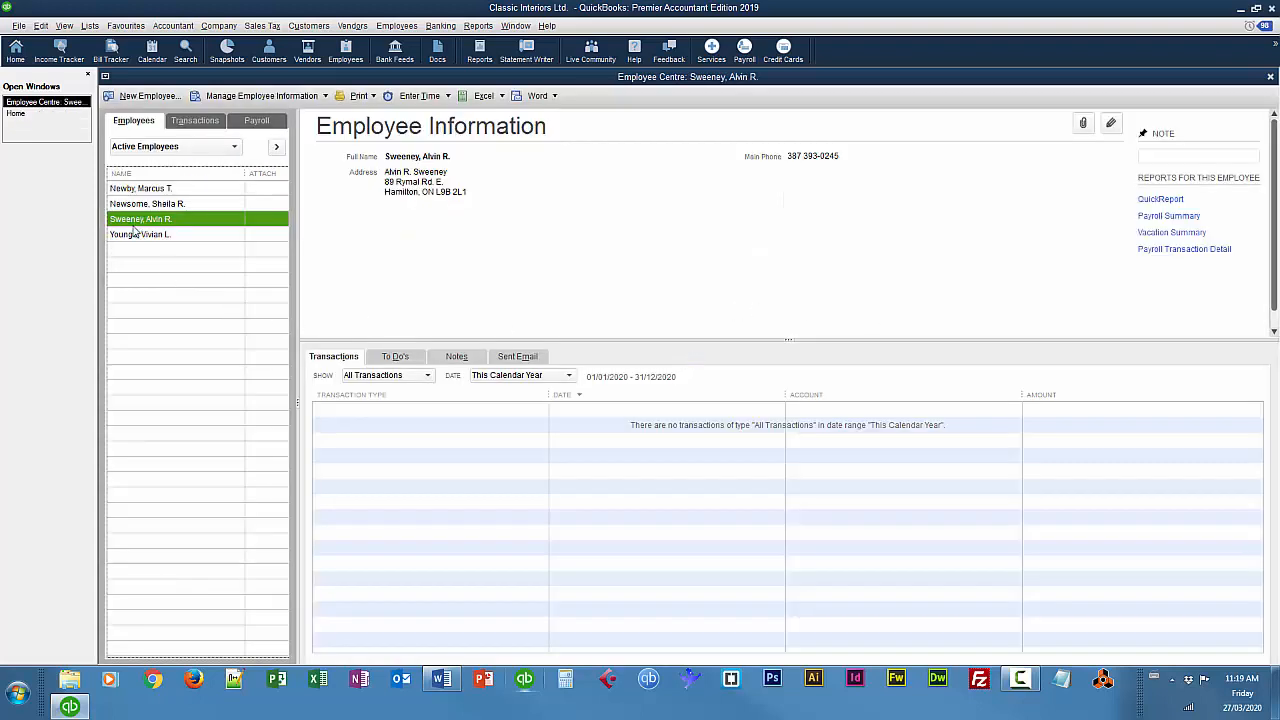
Set the class to Tables in the first listed employee's payroll info and save the record
double_click(152, 189)
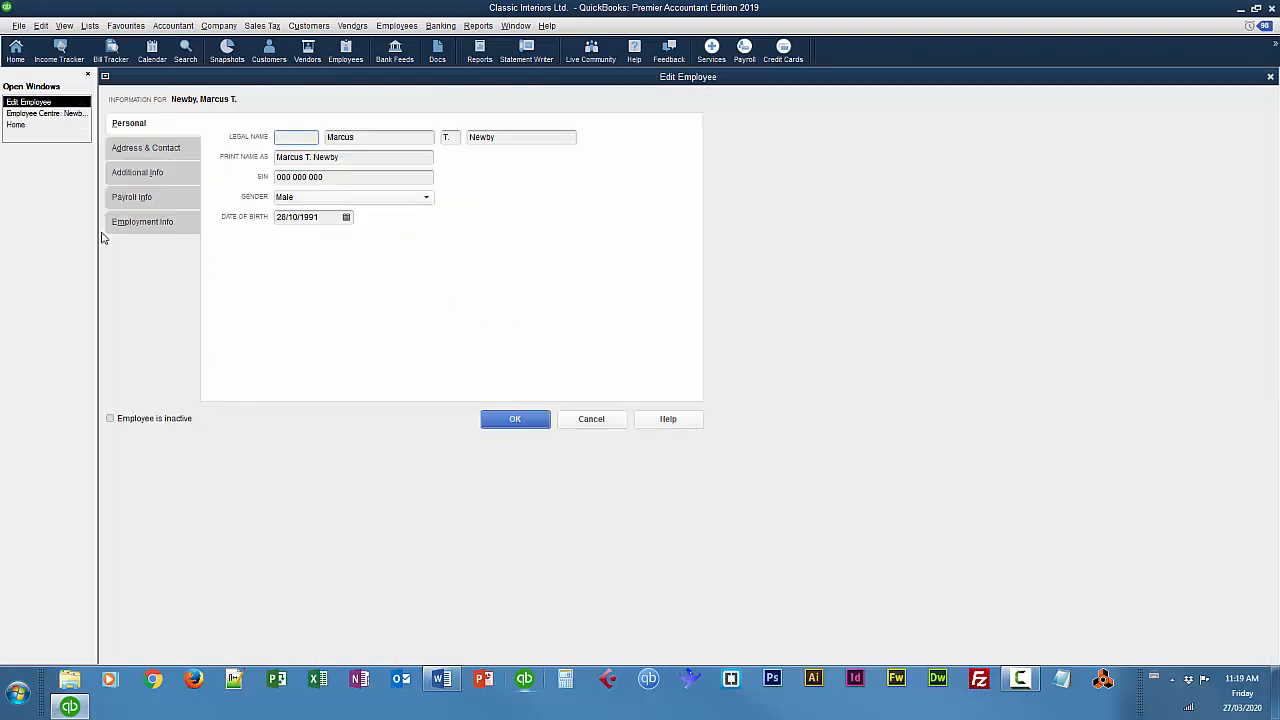
left_click(143, 200)
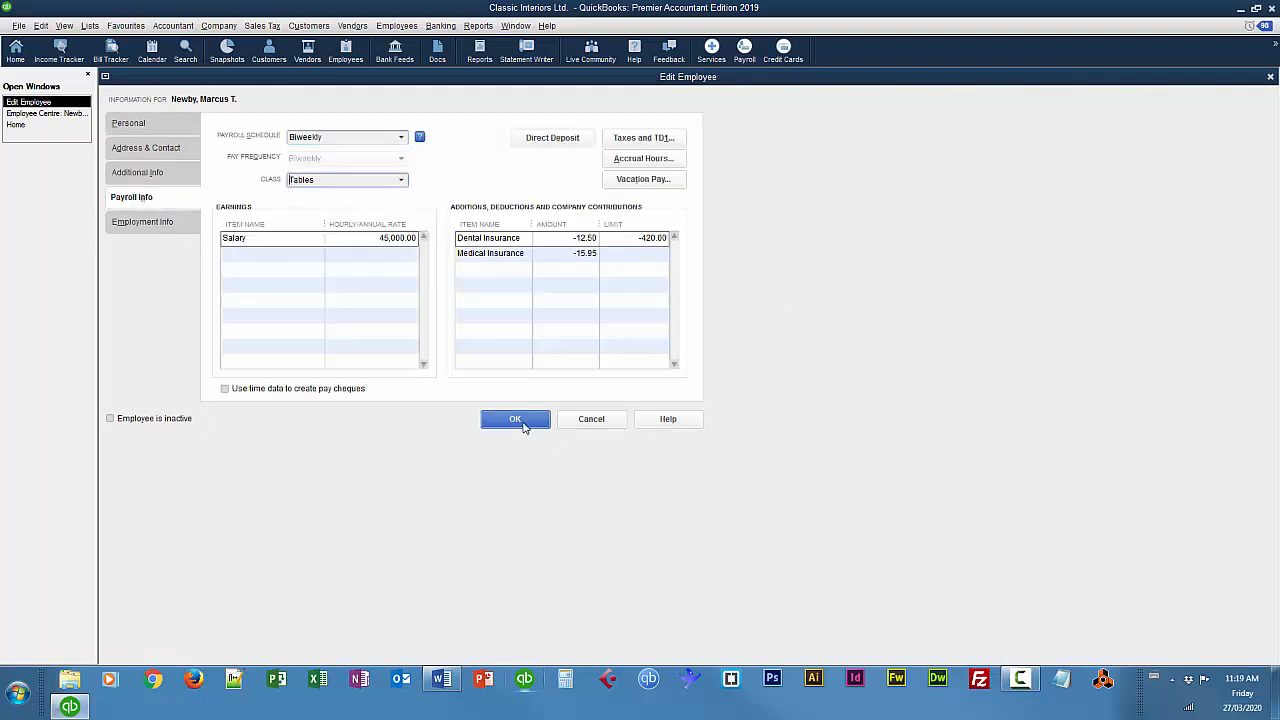
left_click(523, 425)
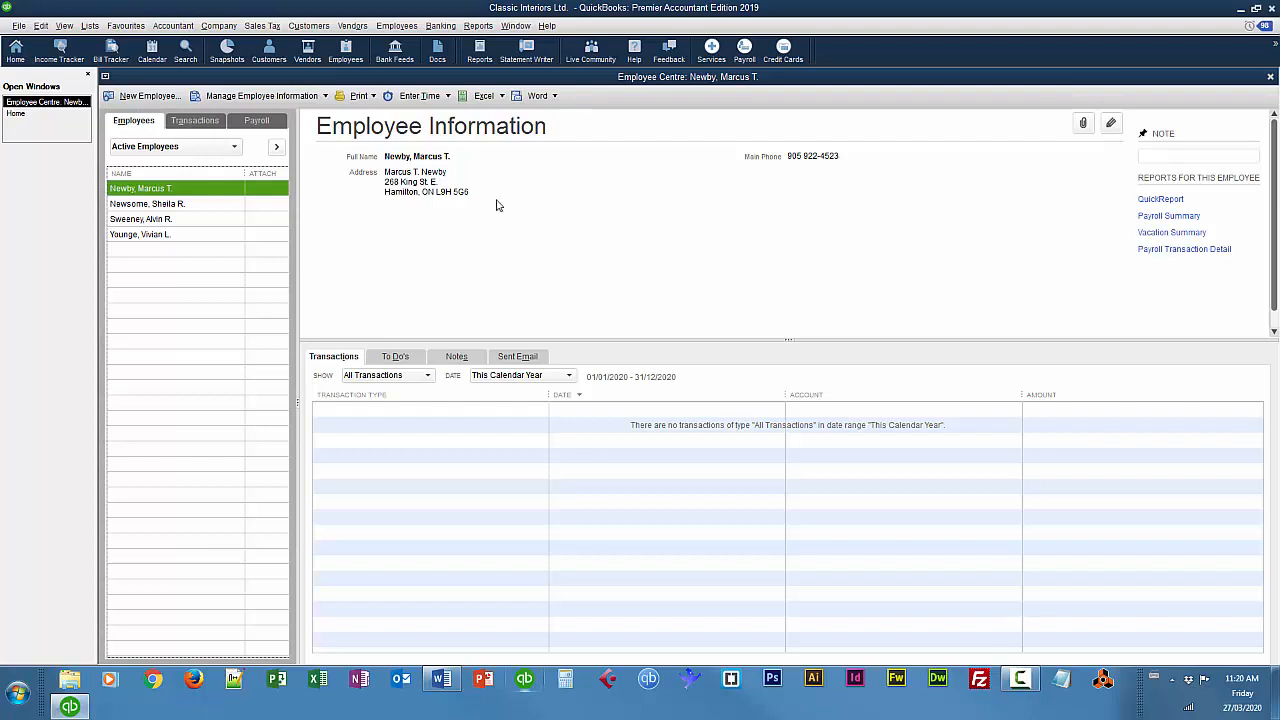
Start the scheduled Weekly payroll from the Payroll Centre and dismiss the TD1 amounts message
left_click(256, 121)
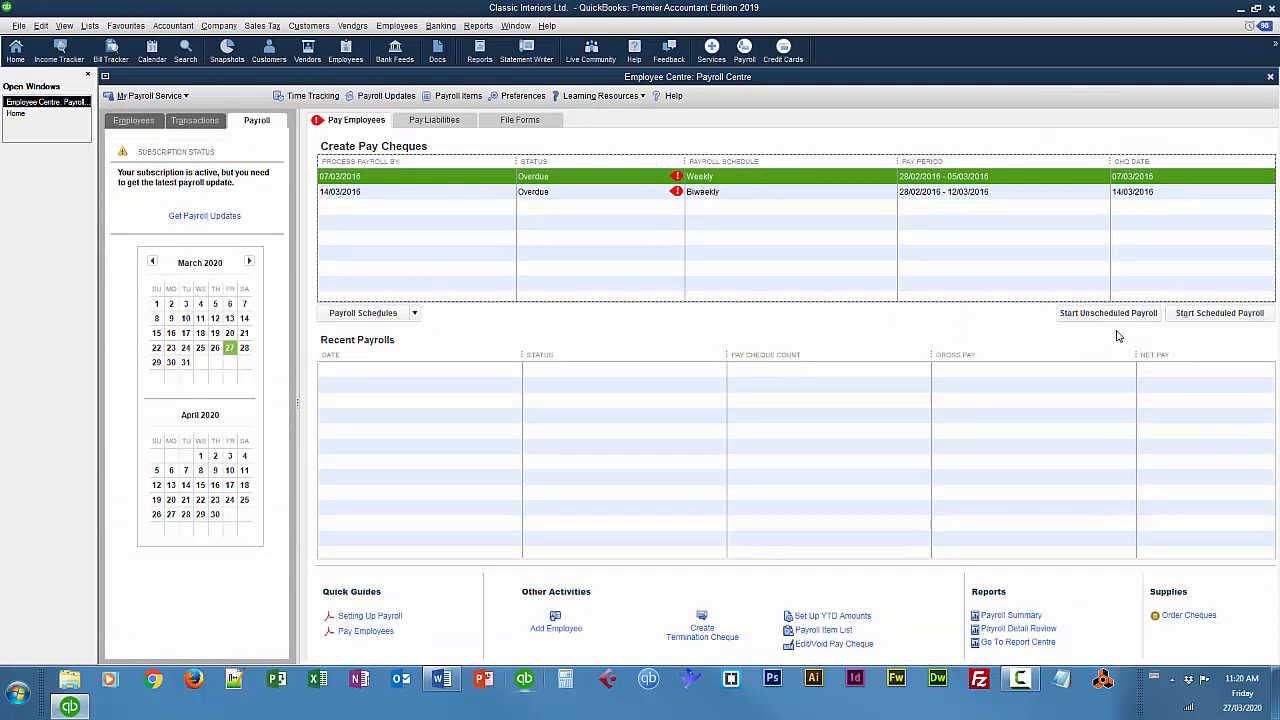
left_click(1220, 314)
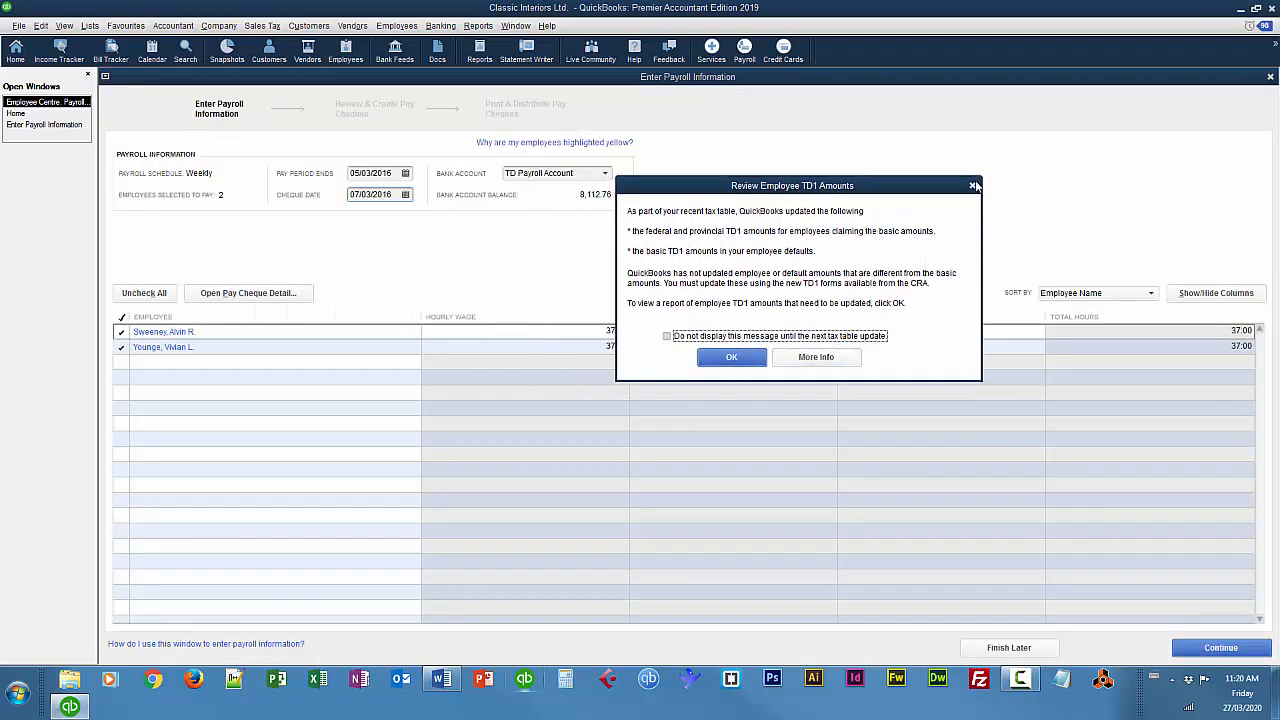
left_click(973, 187)
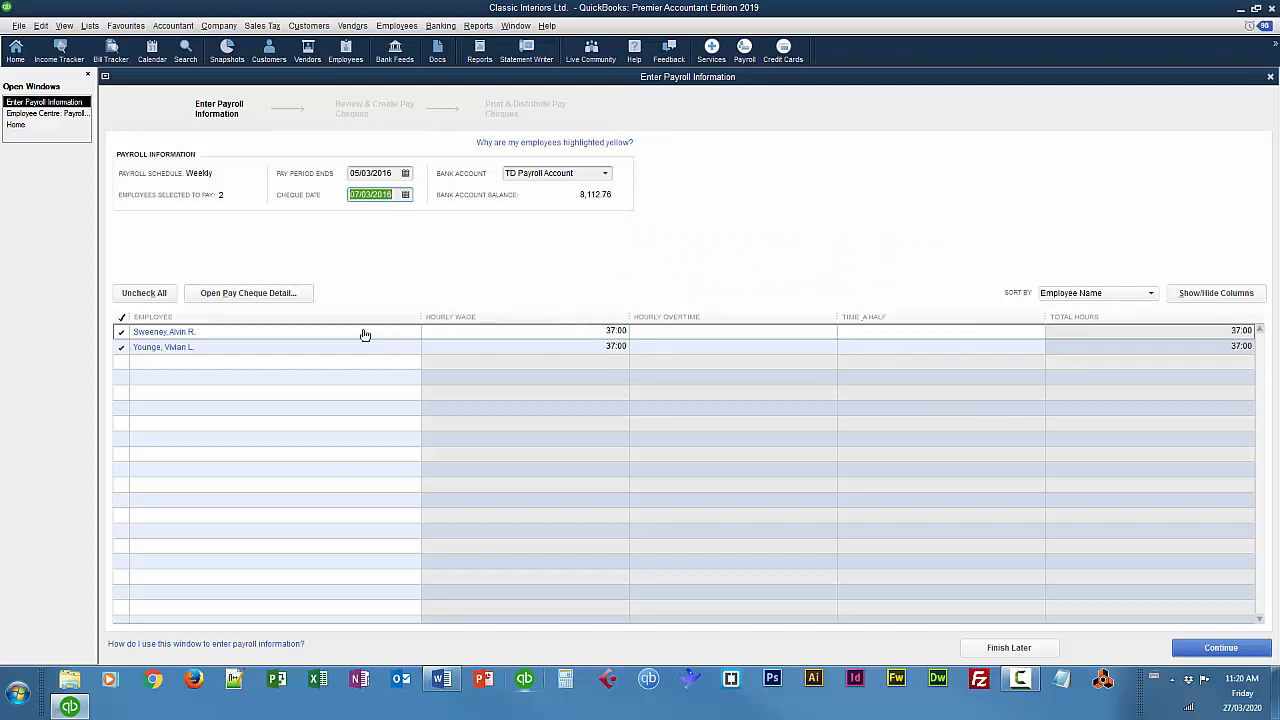
Open the first weekly employee's pay cheque detail and enter 5 hours for Time & A Half
left_click(179, 333)
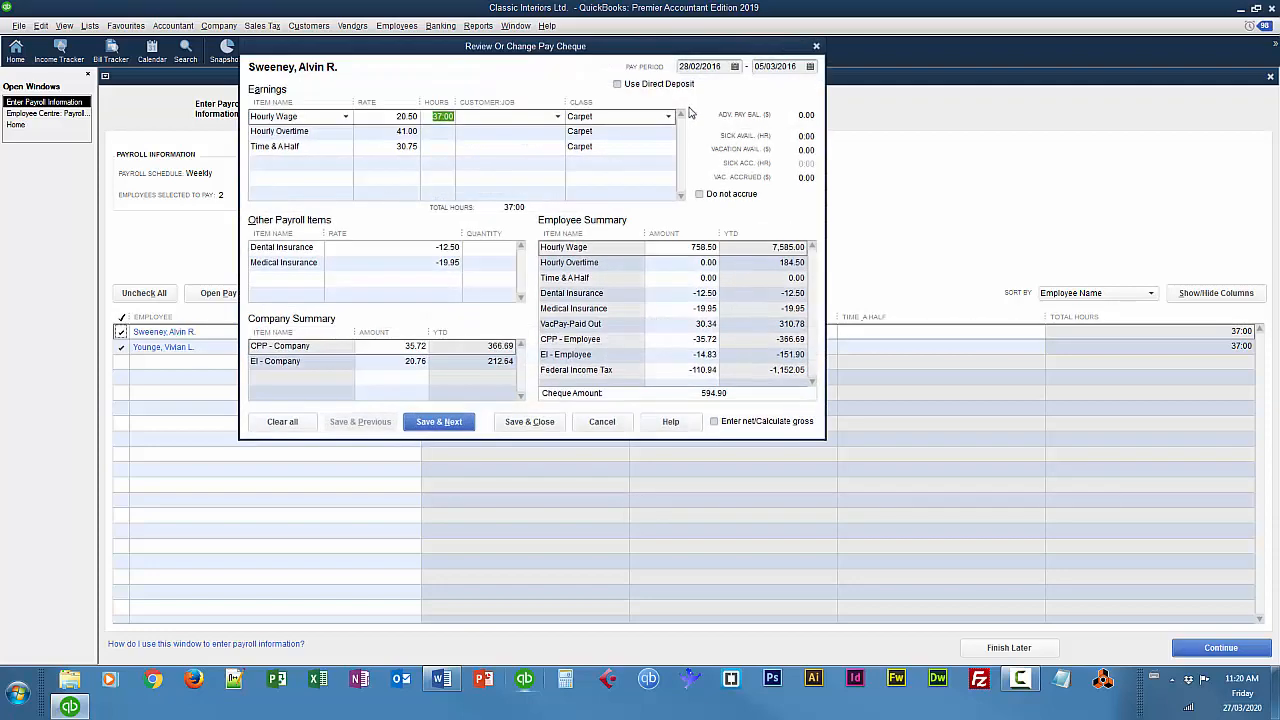
left_click_drag(596, 50, 998, 174)
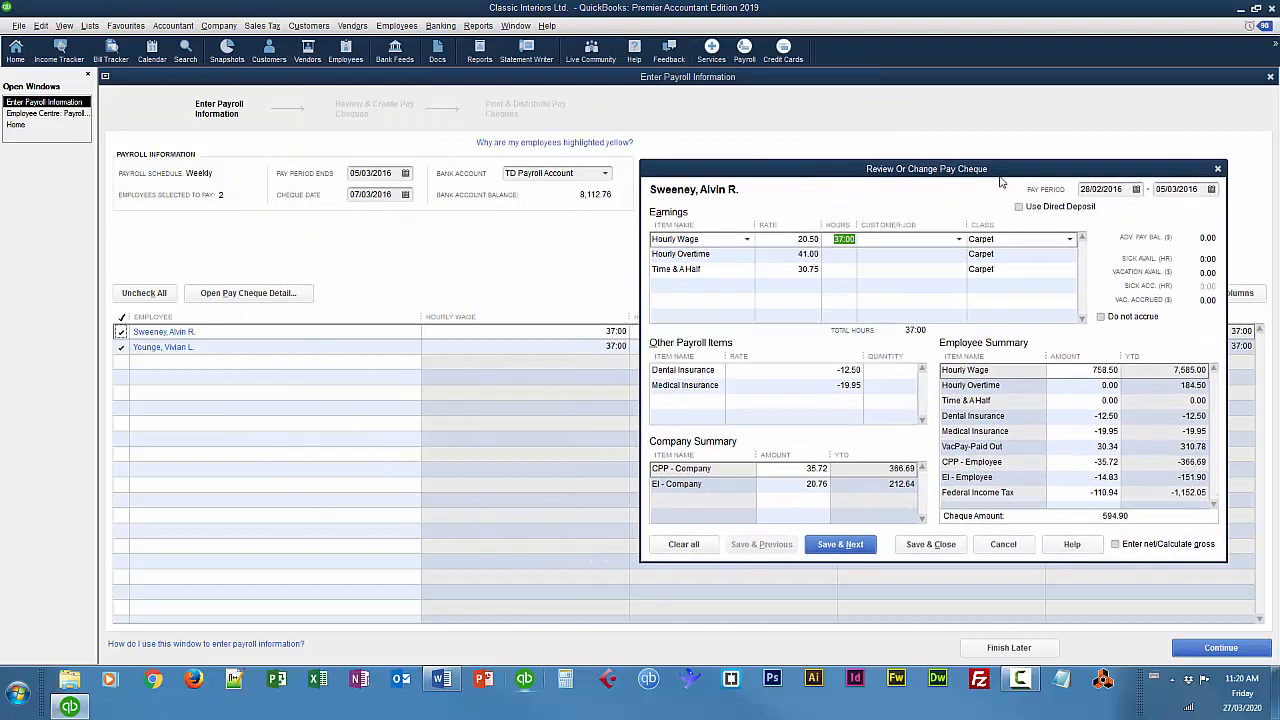
left_click(850, 270)
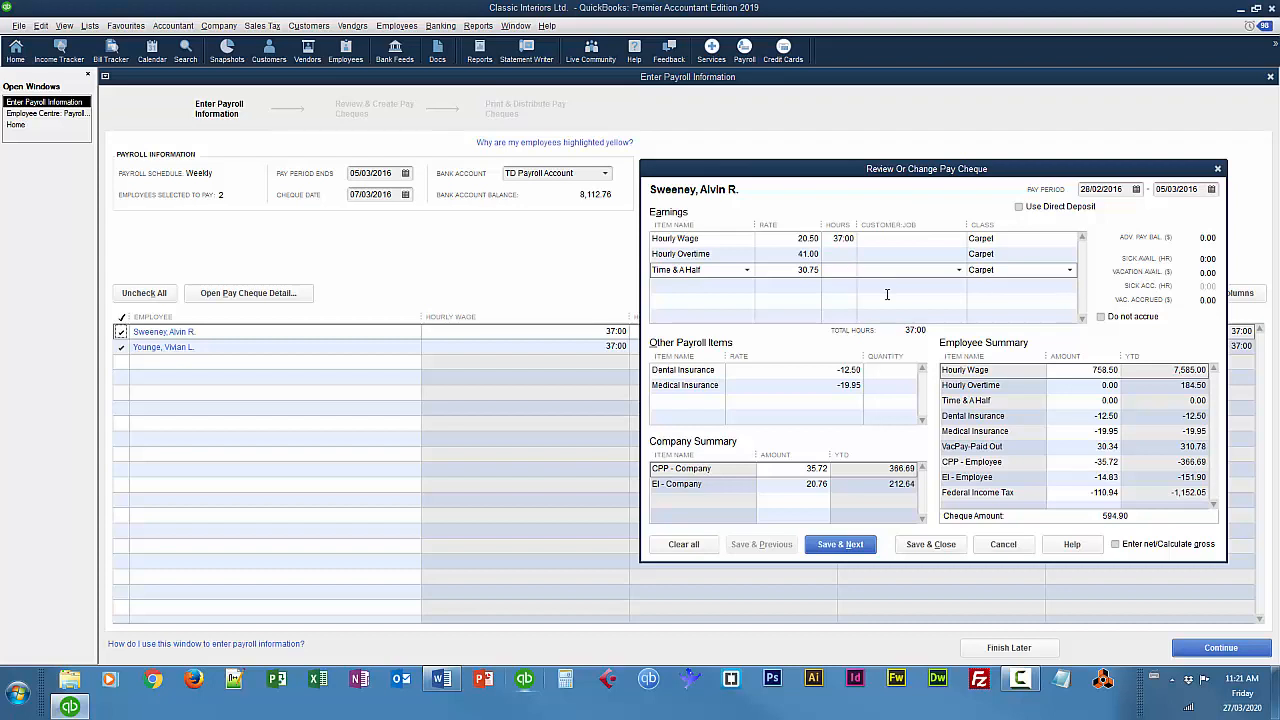
type("5")
key("Tab")
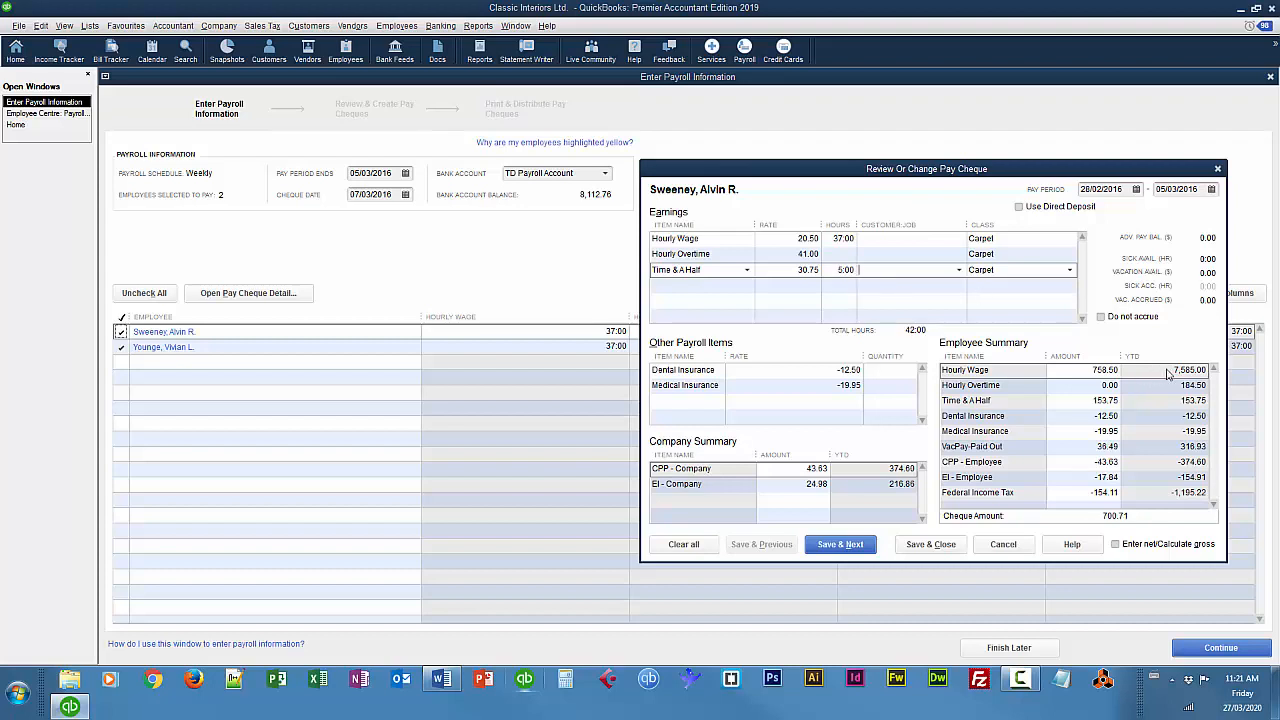
Assign the Time & A Half earnings to the Tables class, then save and close the pay cheque
left_click(1070, 274)
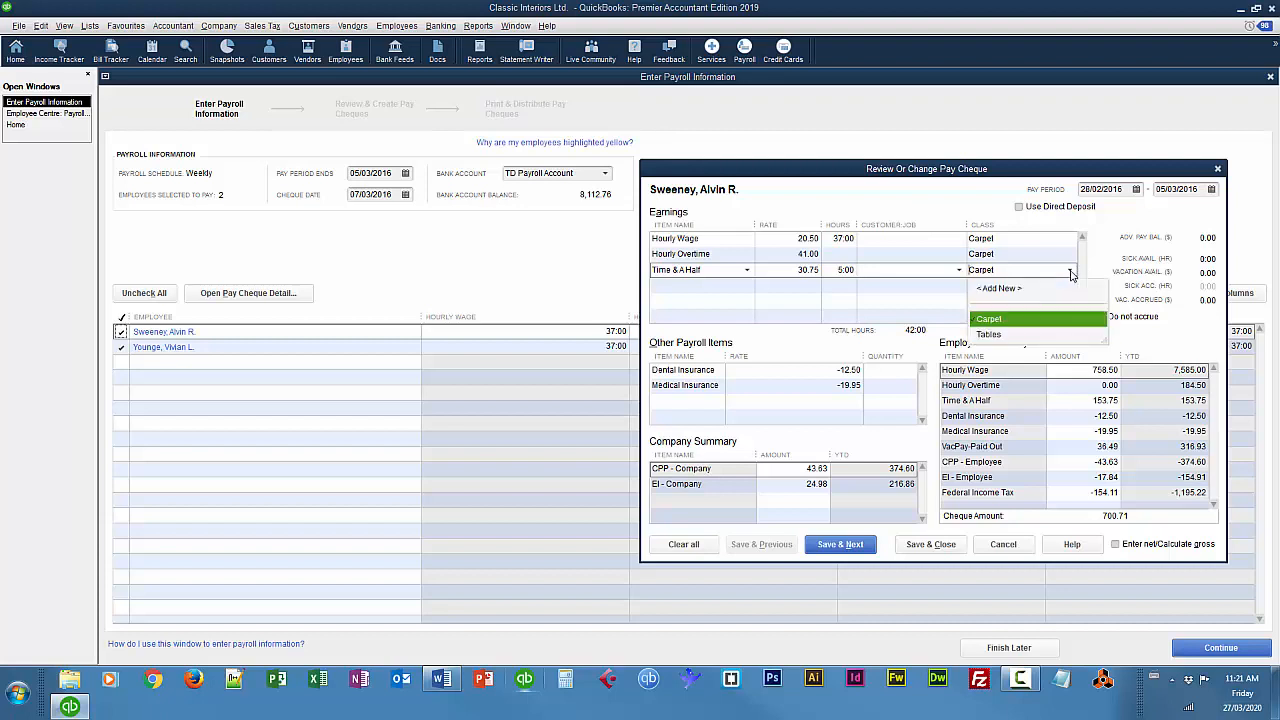
left_click(1057, 334)
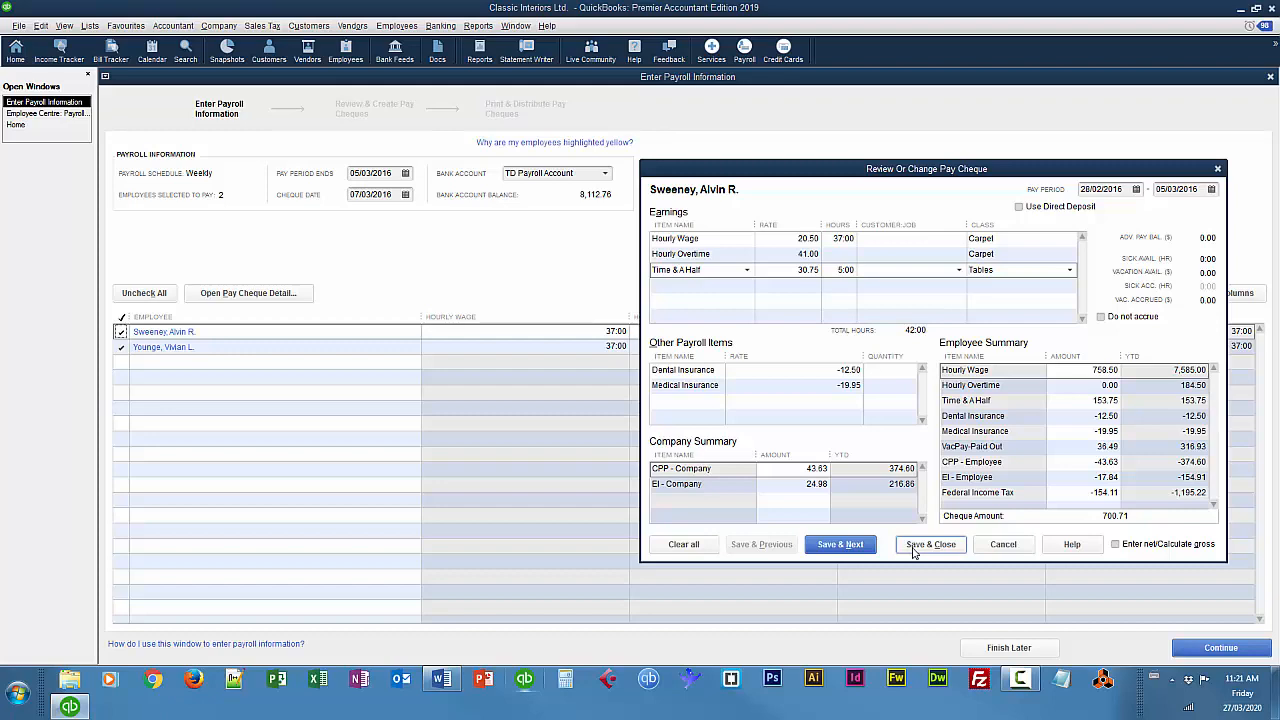
left_click(914, 549)
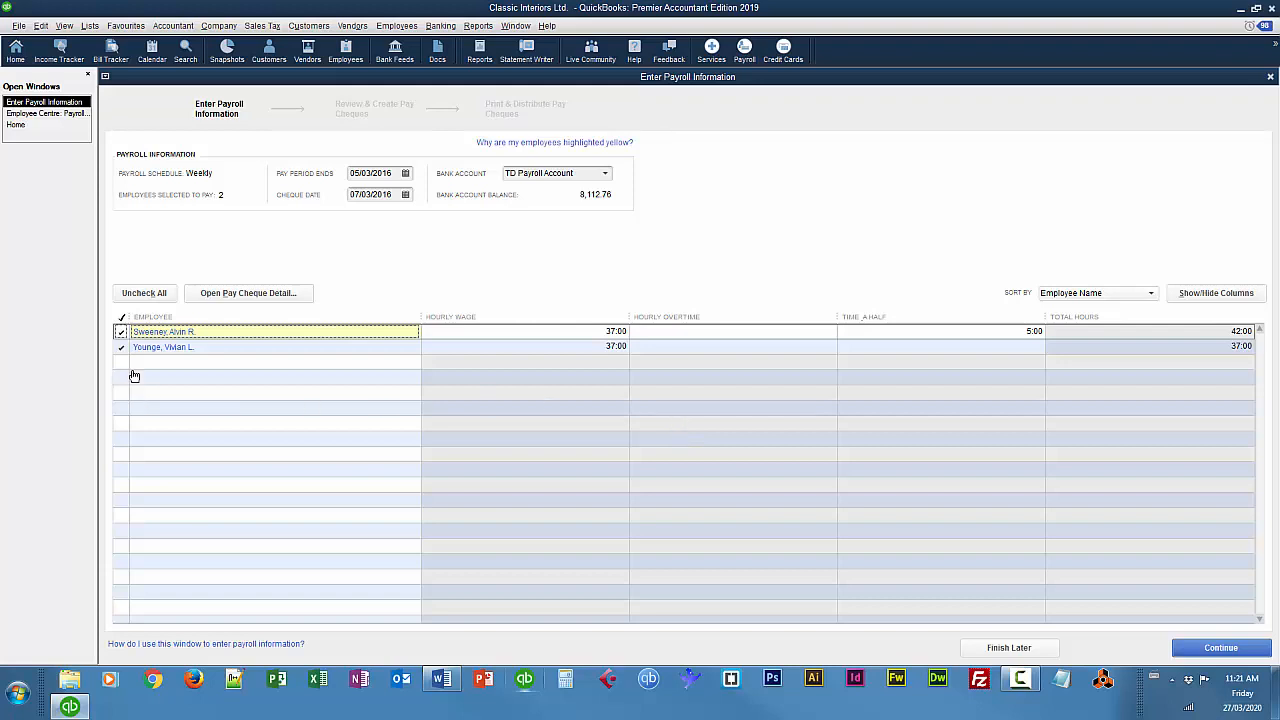
Add an Advance earnings item of 200.00 to the second weekly employee's pay cheque, then save and close it
left_click(172, 349)
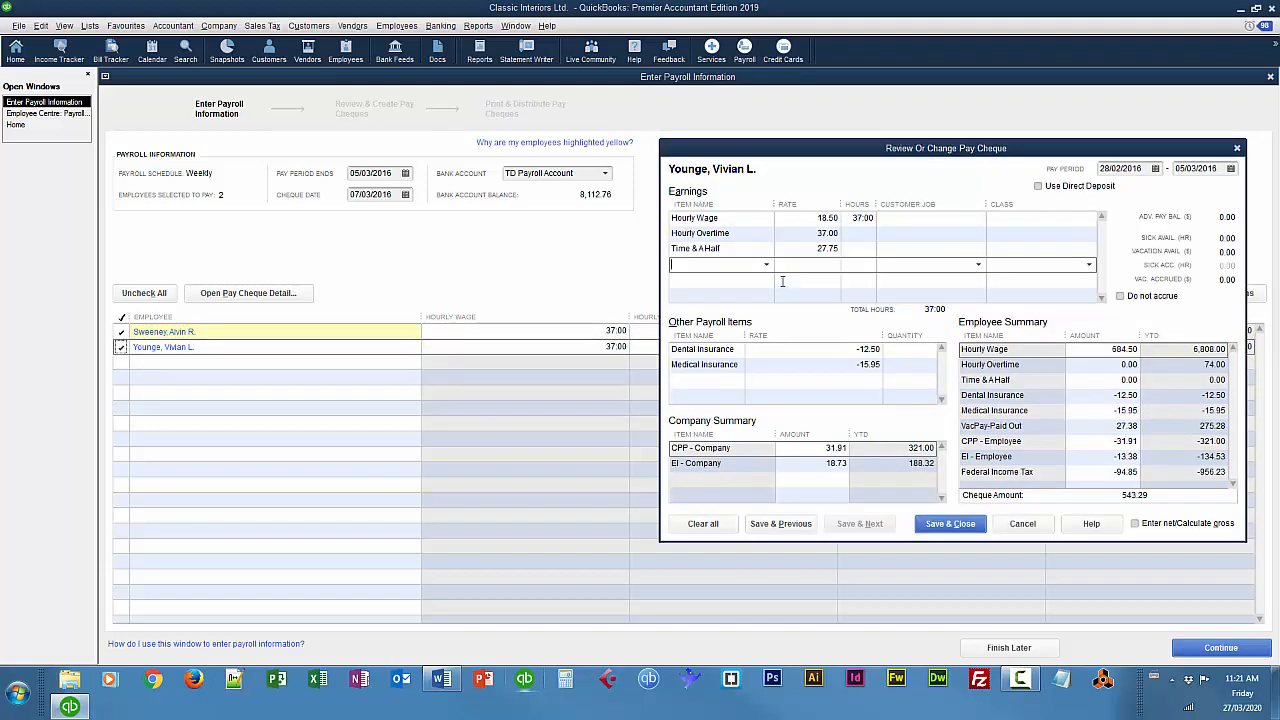
left_click(765, 266)
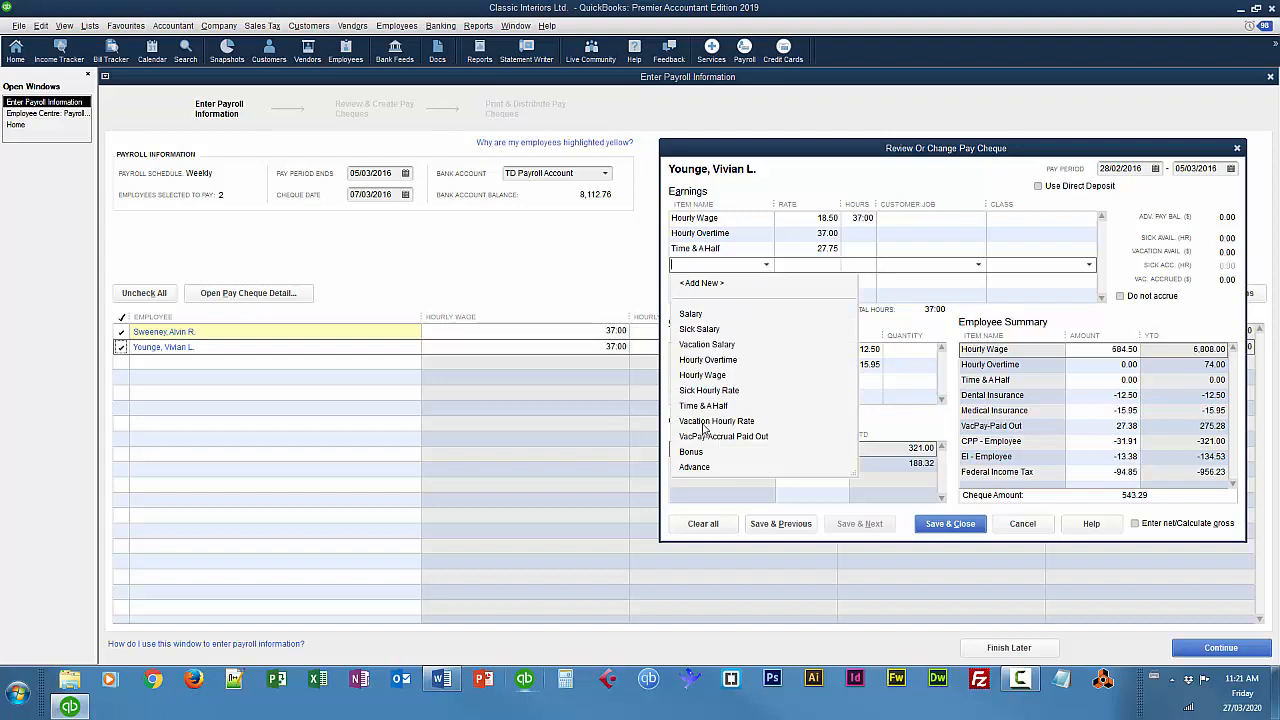
left_click(694, 467)
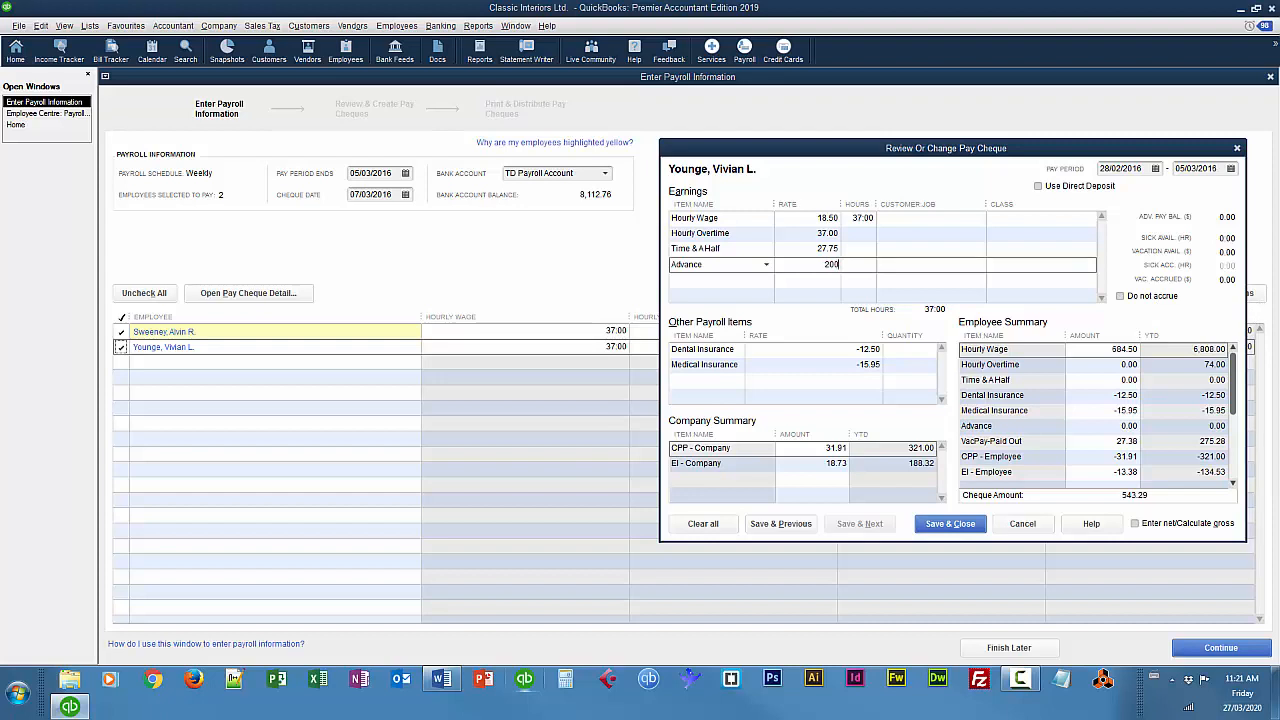
key("Tab")
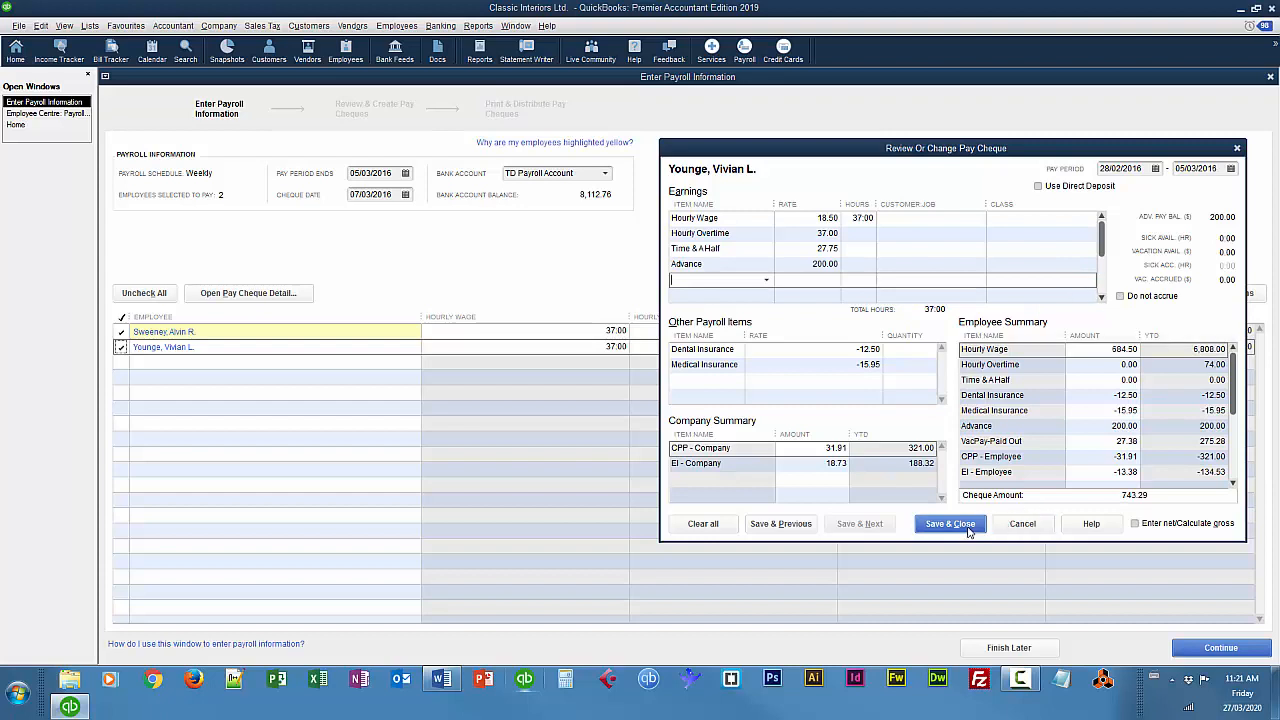
left_click(950, 524)
Continue to the payroll review, create the Weekly pay cheques, and close the confirmation without printing
left_click(1224, 649)
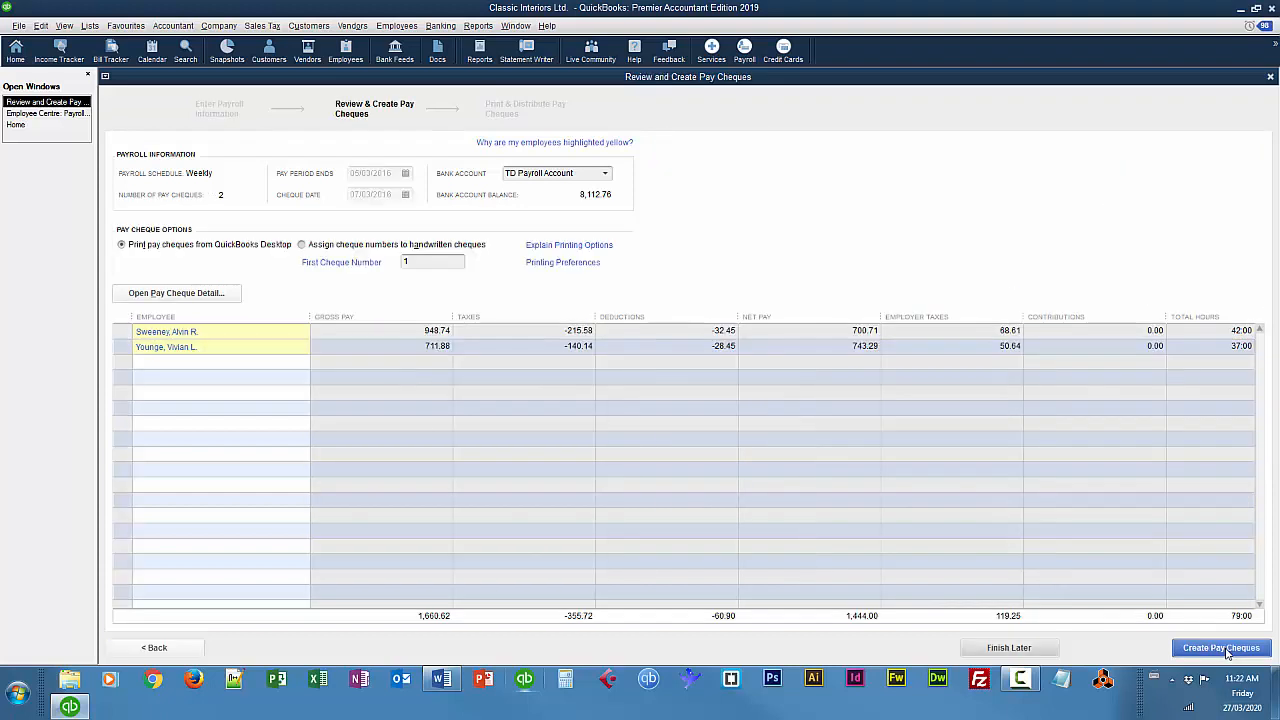
left_click(1222, 649)
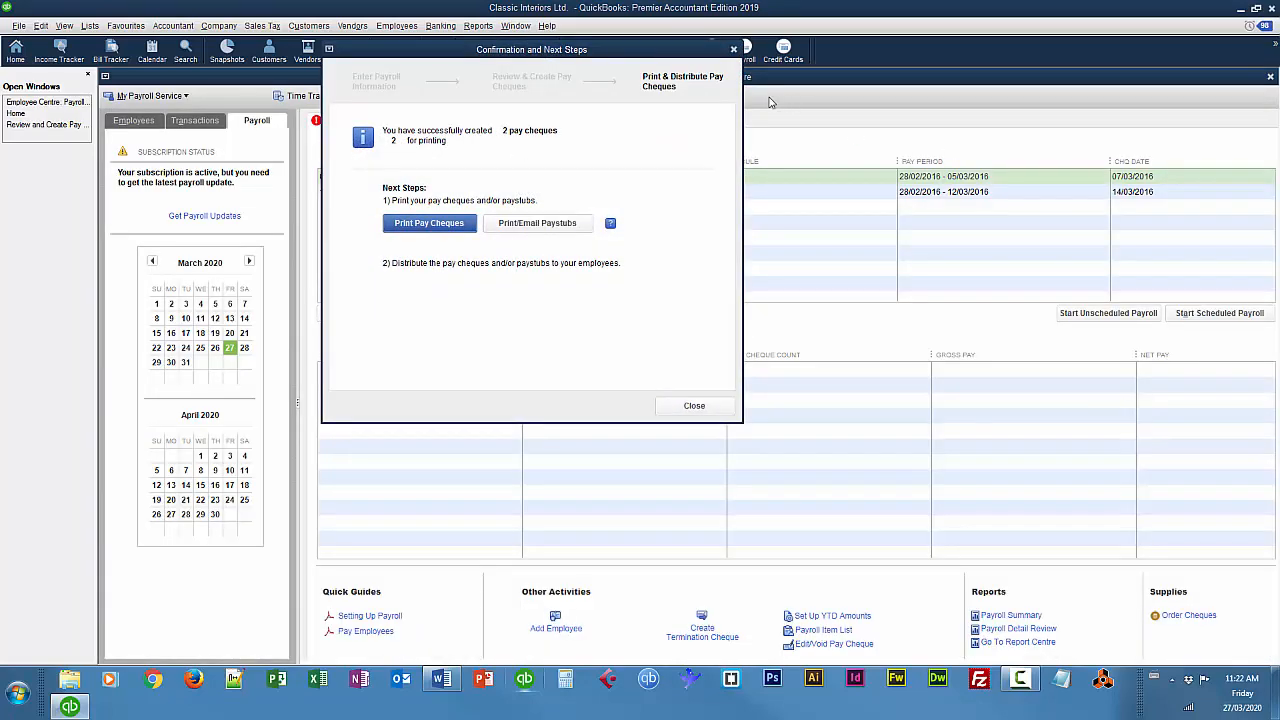
left_click_drag(634, 49, 916, 217)
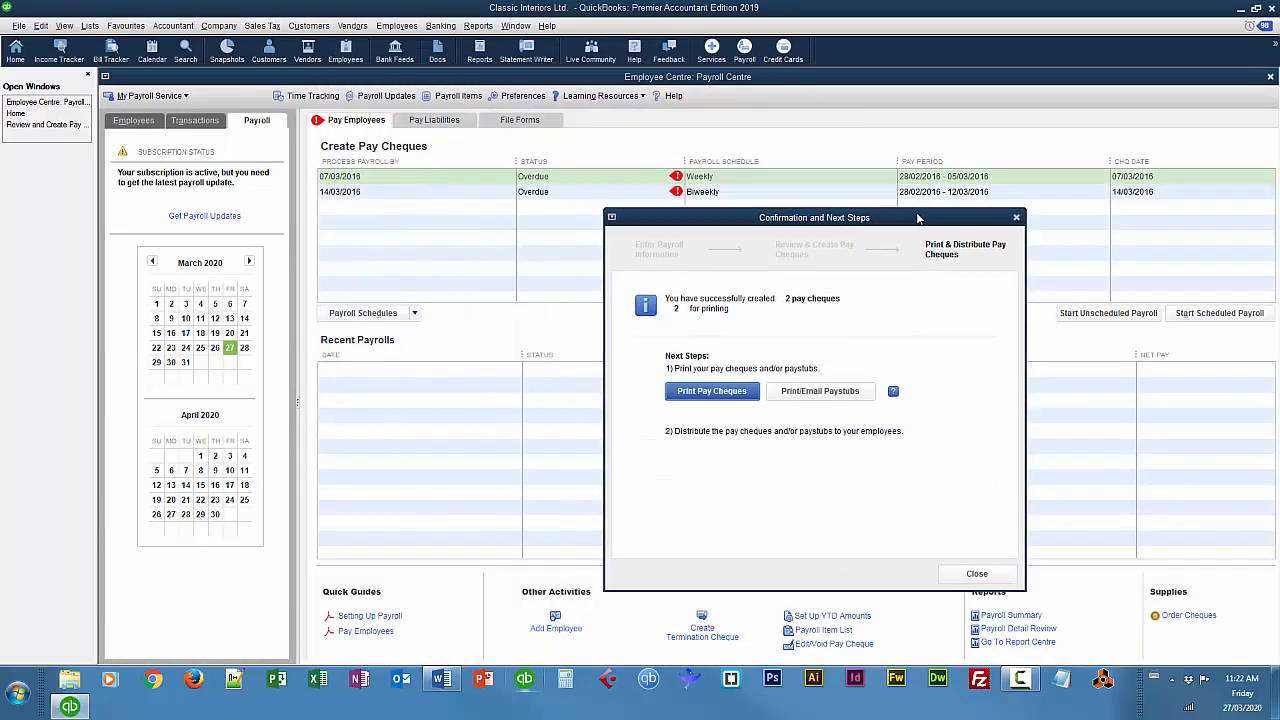
left_click(977, 574)
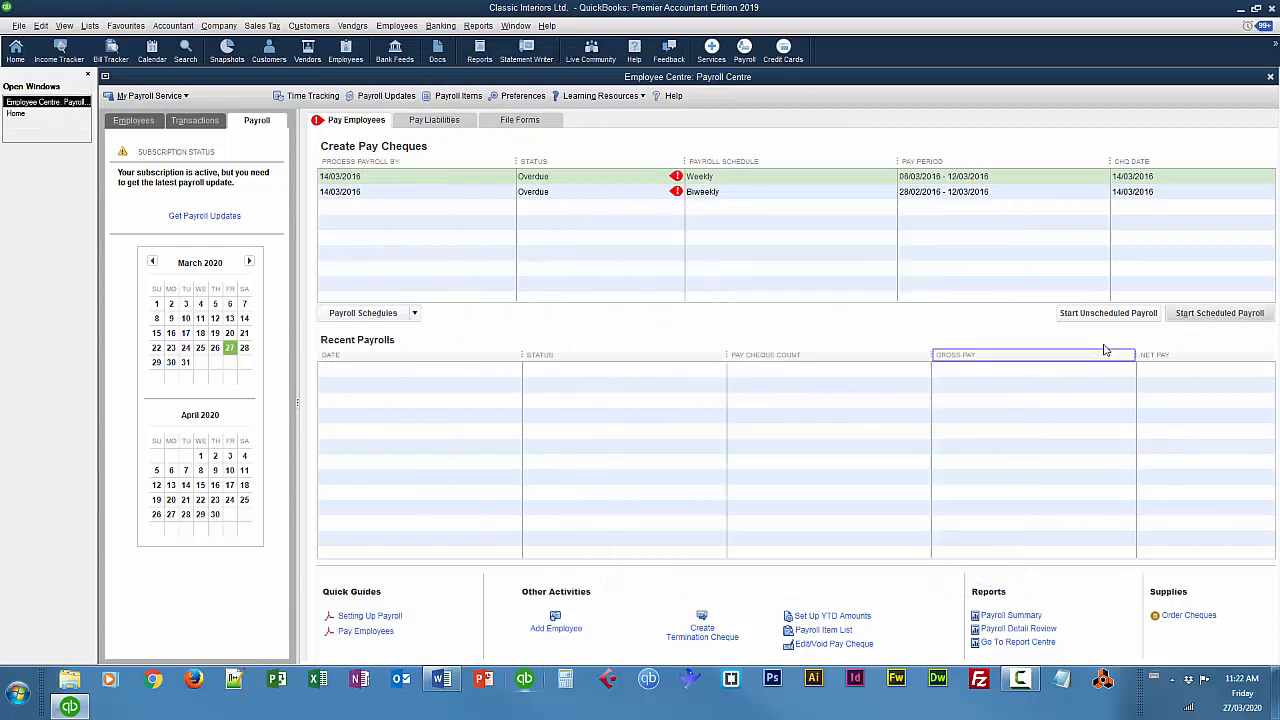
Start the scheduled Biweekly payroll and dismiss the TD1 amounts message
left_click(749, 193)
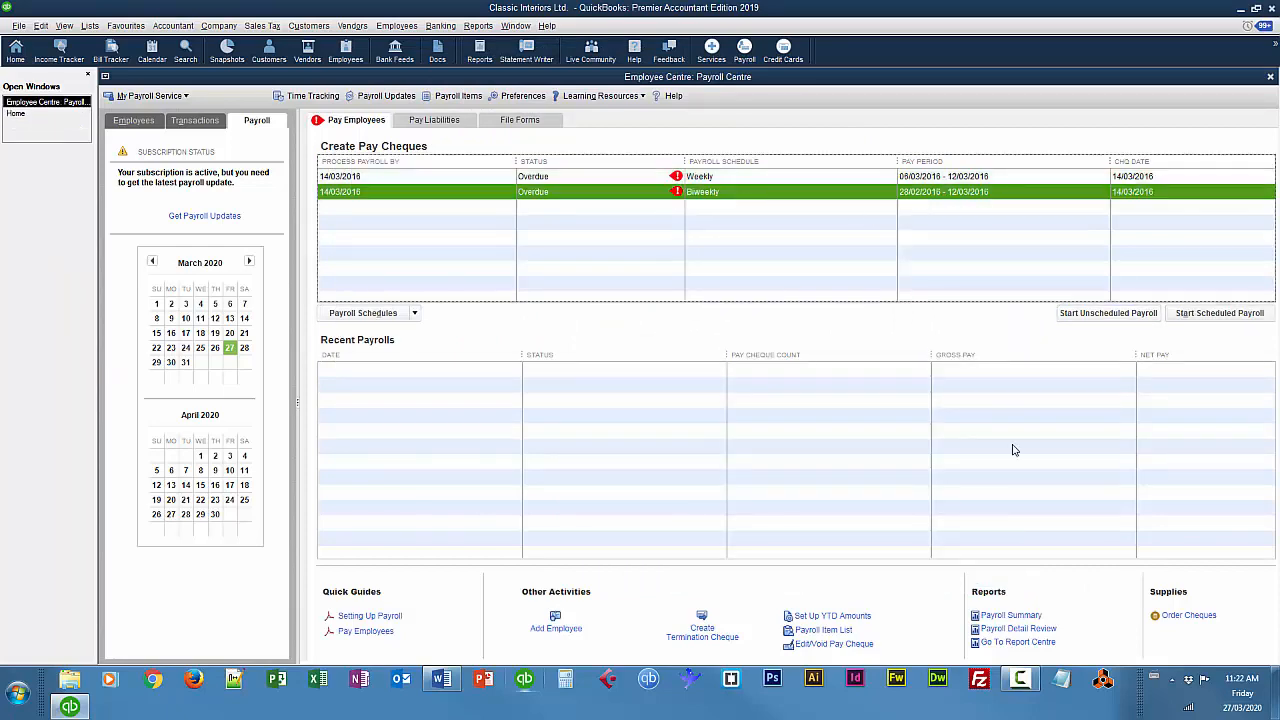
left_click(1220, 314)
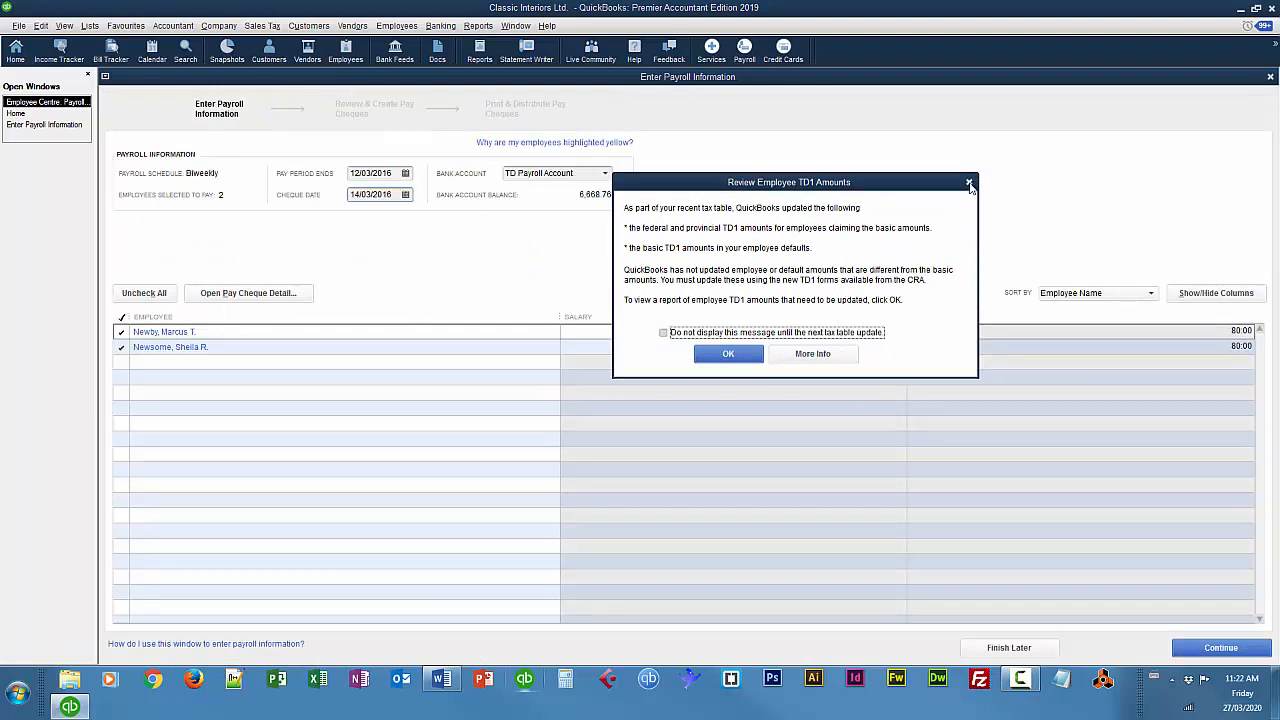
left_click(969, 185)
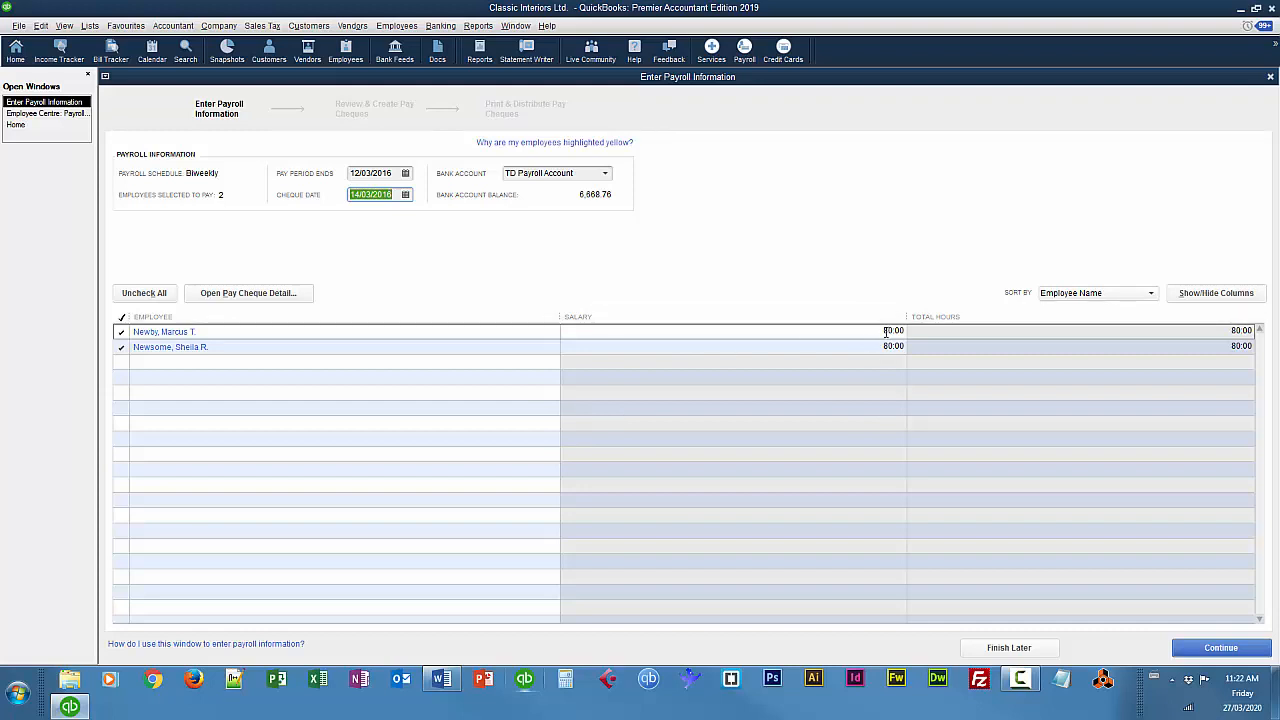
Continue with the listed salary hours, create the Biweekly pay cheques, and close the confirmation without printing
left_click(1228, 649)
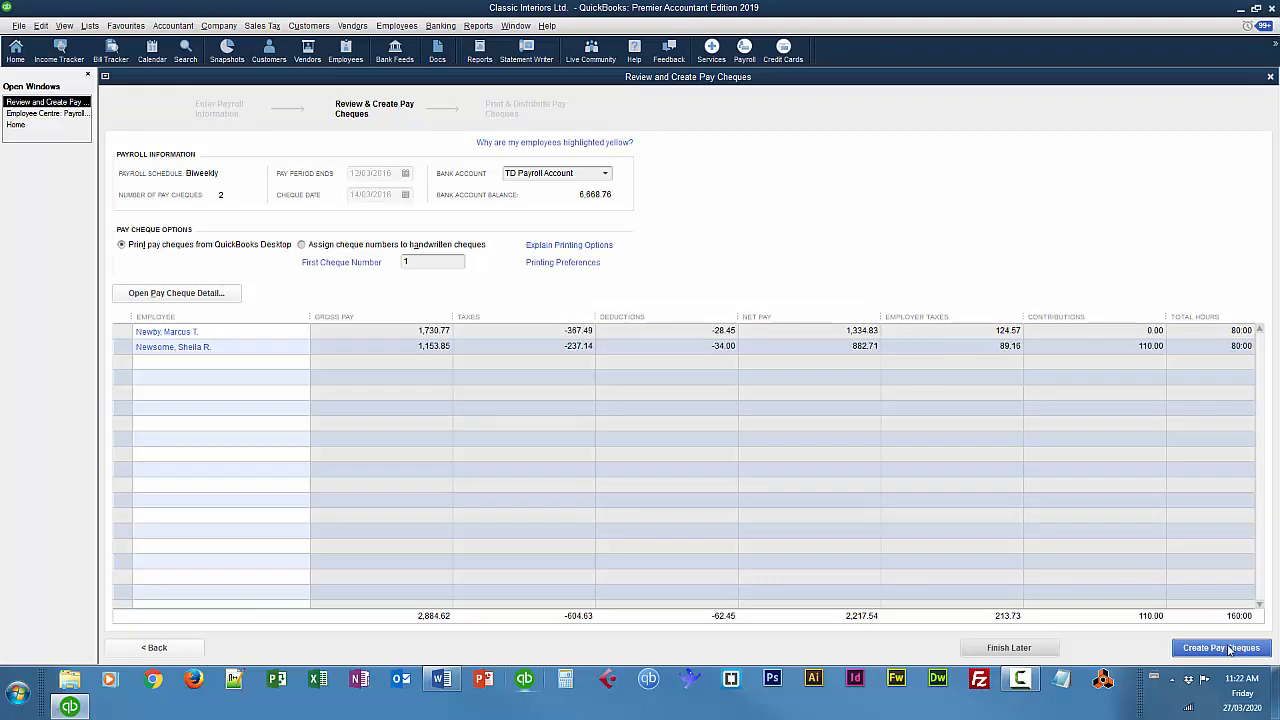
left_click(1224, 648)
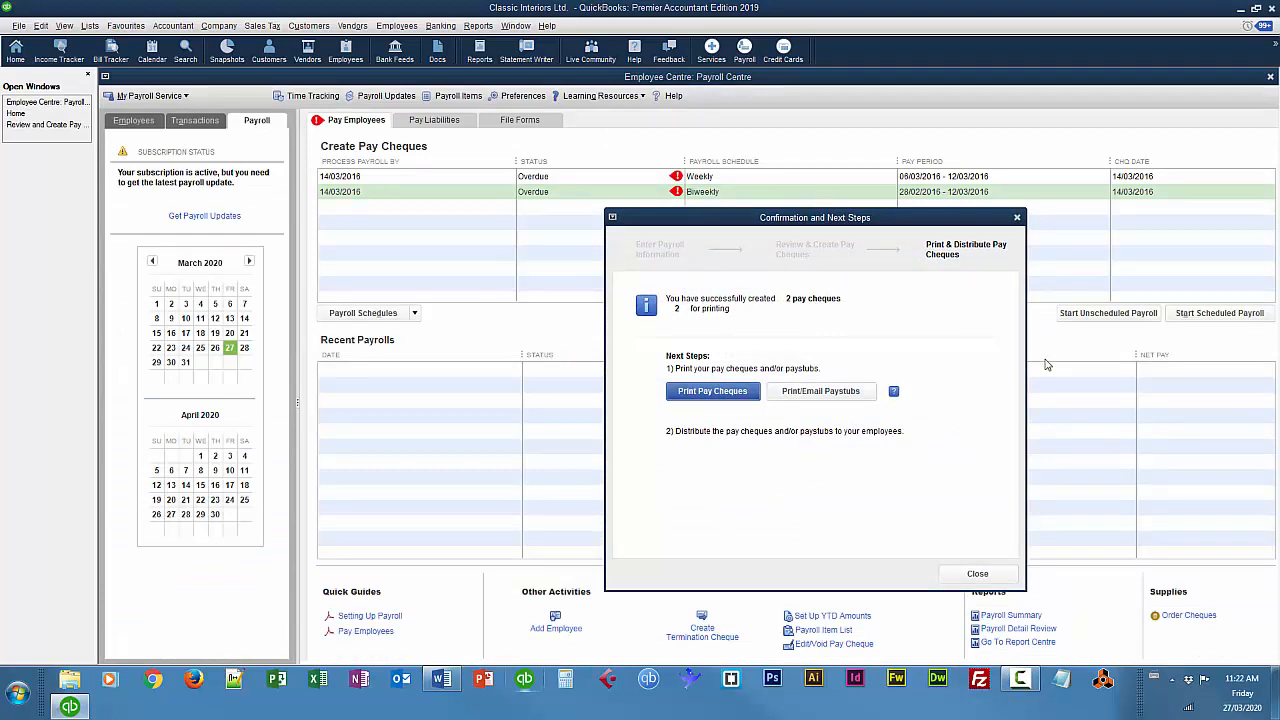
left_click(977, 575)
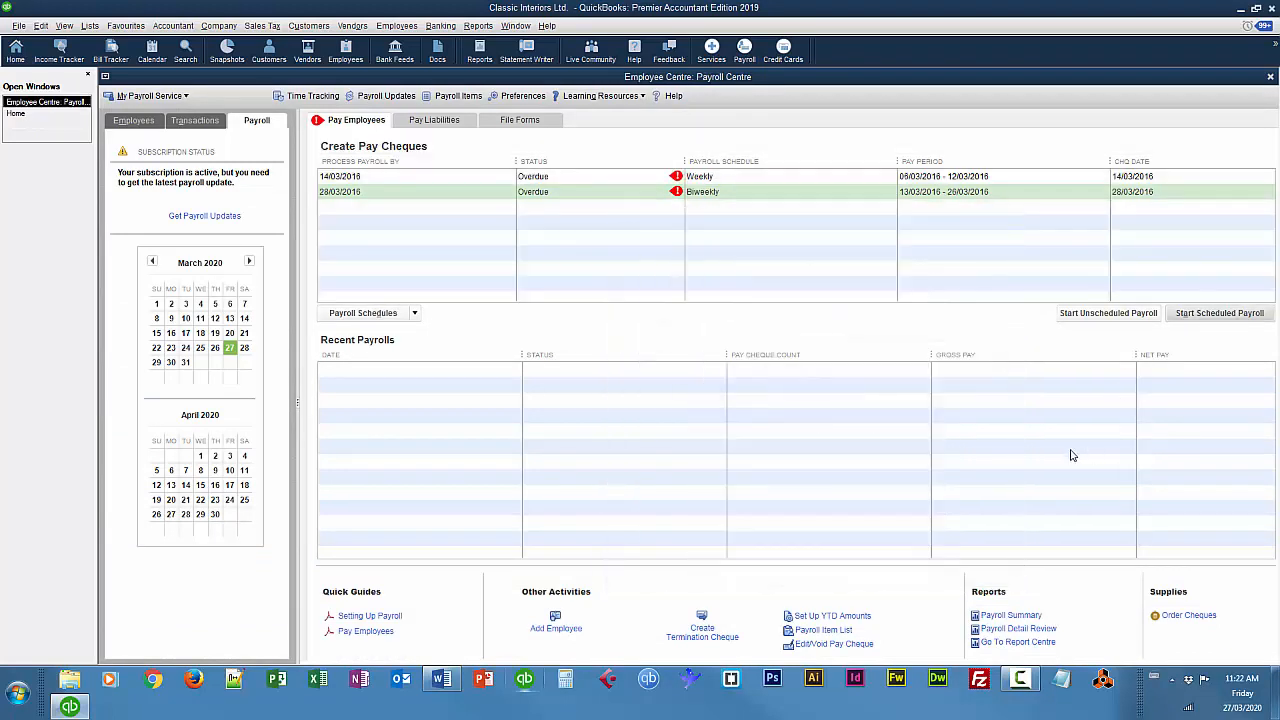